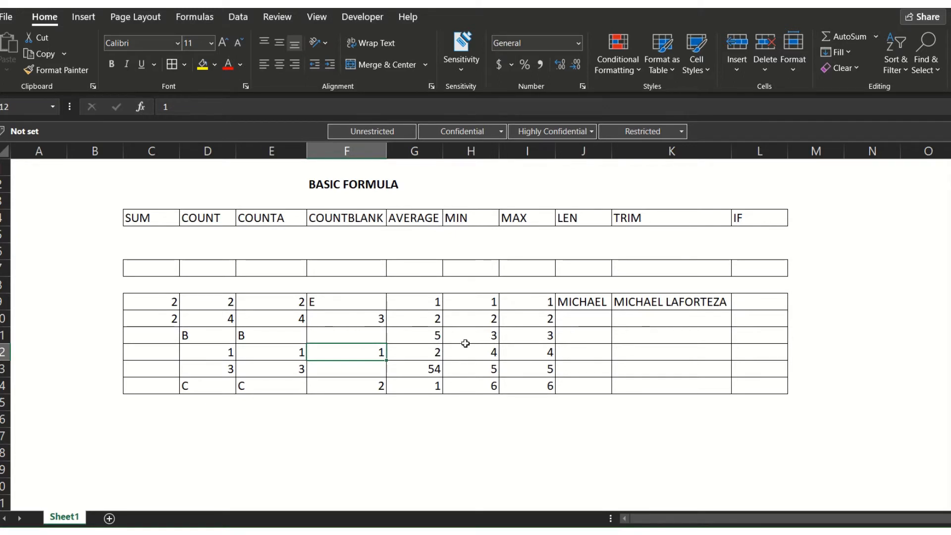
- Enter the formula =SUM(C9:C14) in cell C7 to total the values in the SUM column
{"action": "left_click", "coordinate": [160, 217]}
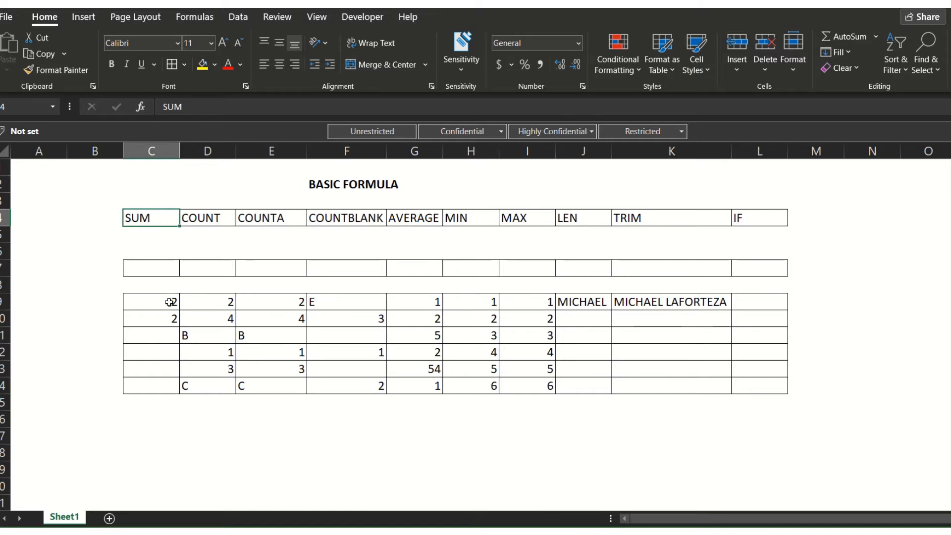
{"action": "left_click", "coordinate": [159, 268]}
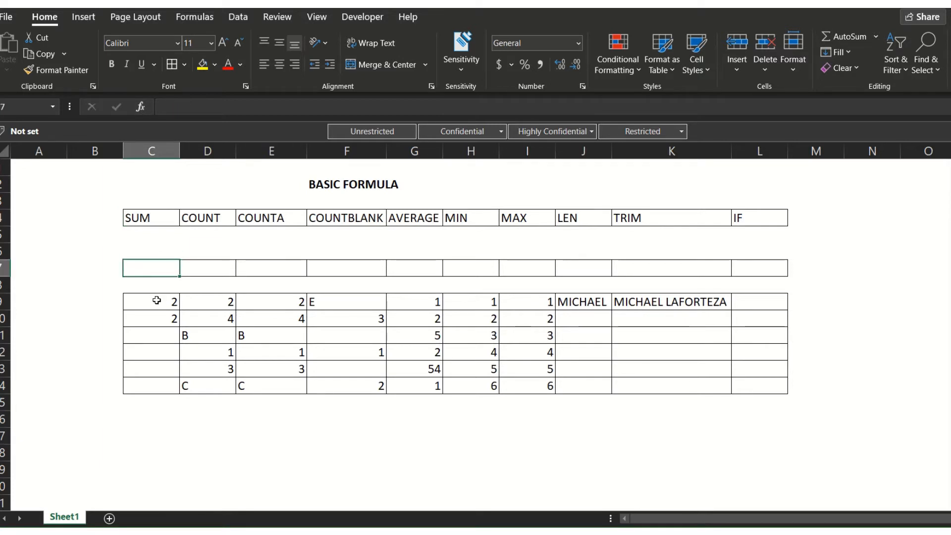
{"action": "left_click_drag", "start_coordinate": [156, 297], "coordinate": [156, 395]}
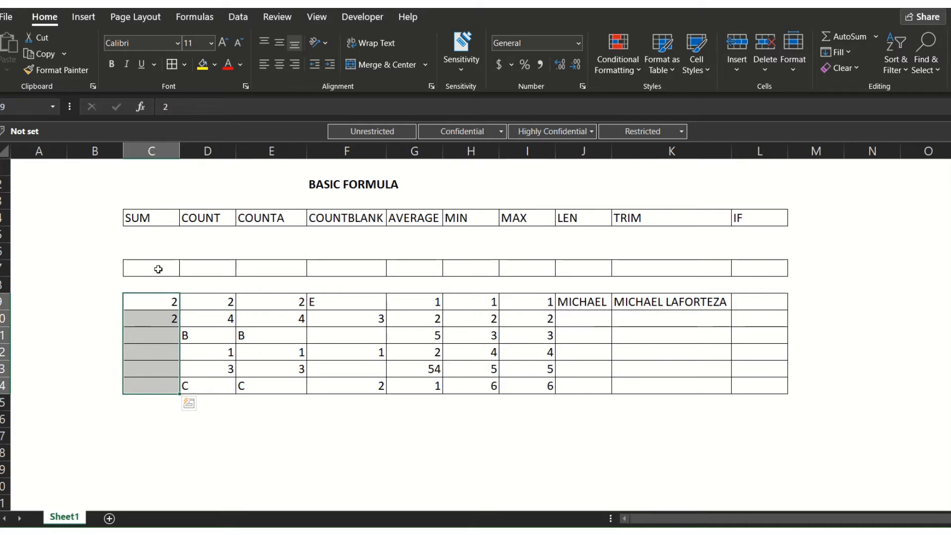
{"action": "left_click", "coordinate": [153, 331]}
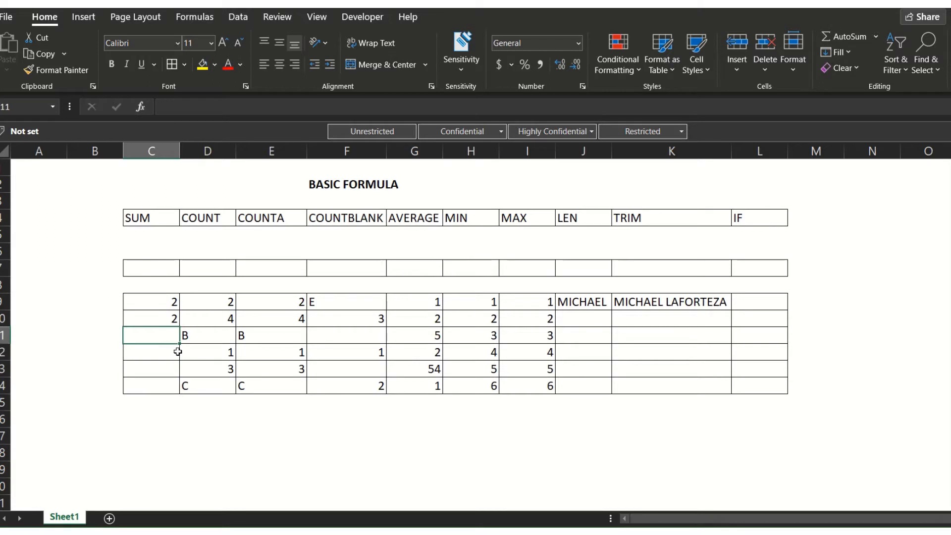
{"action": "left_click", "coordinate": [166, 268]}
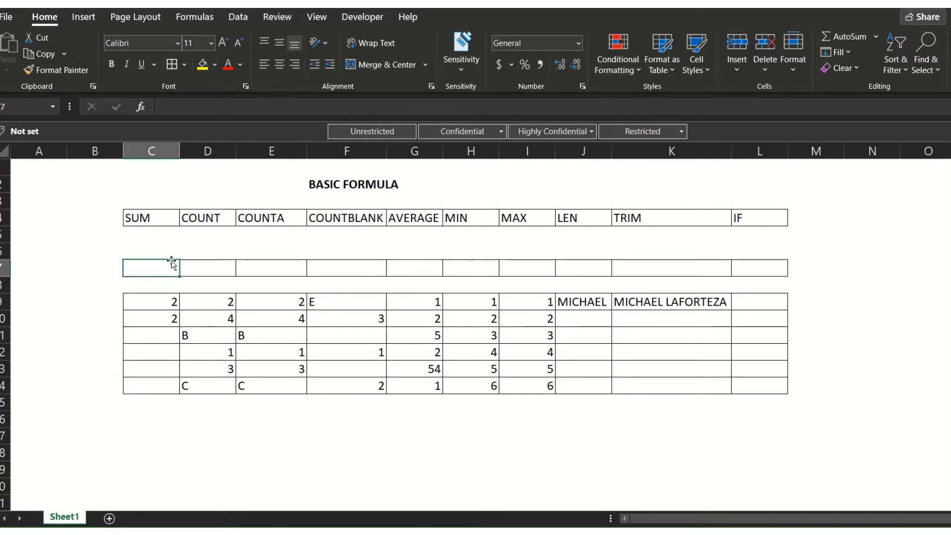
{"action": "type", "text": "="}
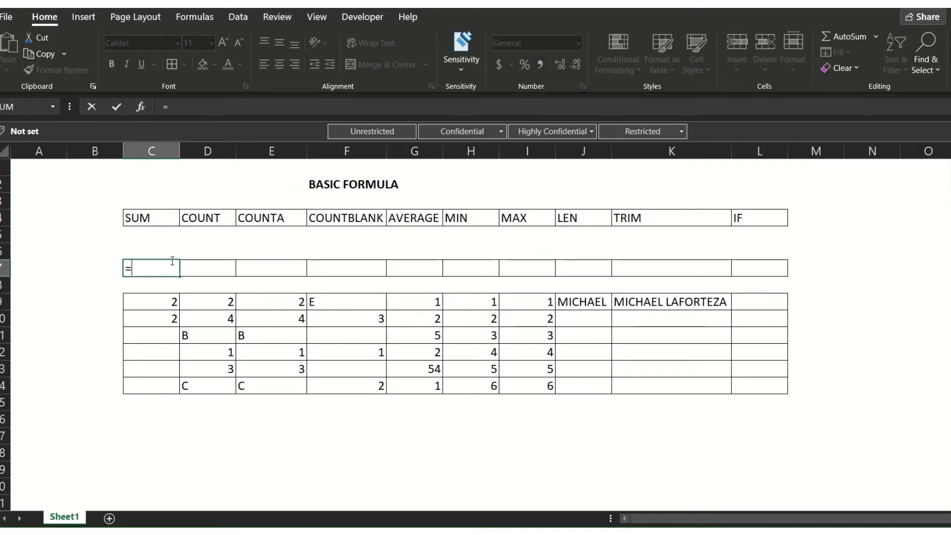
{"action": "type", "text": "SUM"}
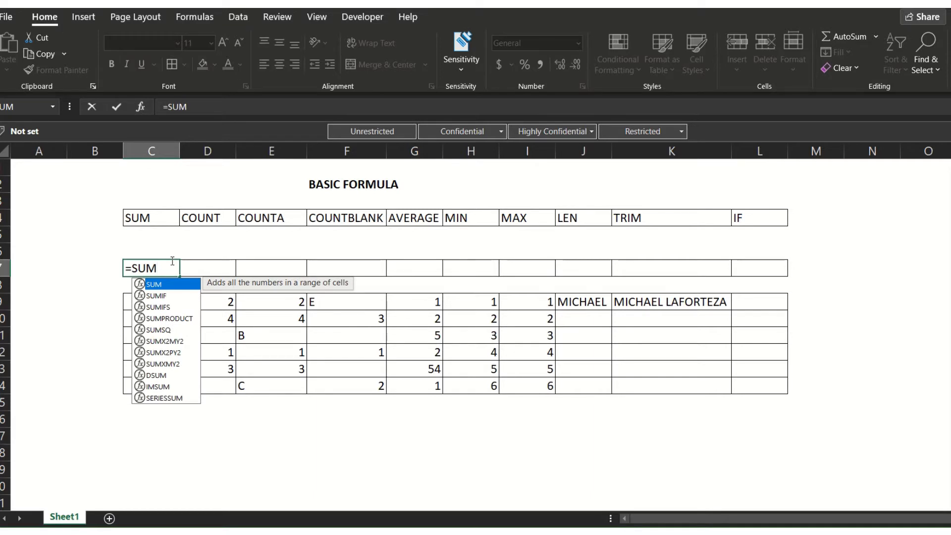
{"action": "type", "text": "("}
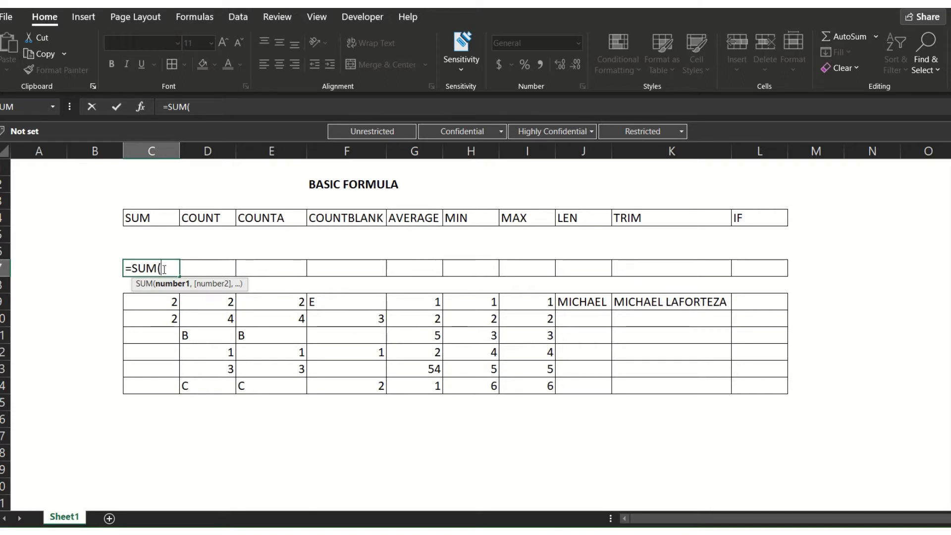
{"action": "left_click_drag", "start_coordinate": [166, 300], "coordinate": [148, 386]}
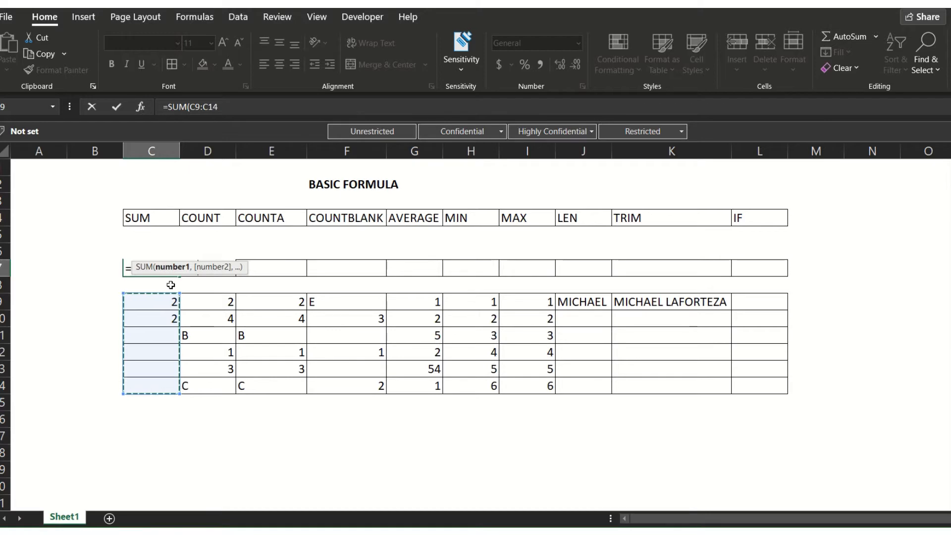
{"action": "type", "text": ")"}
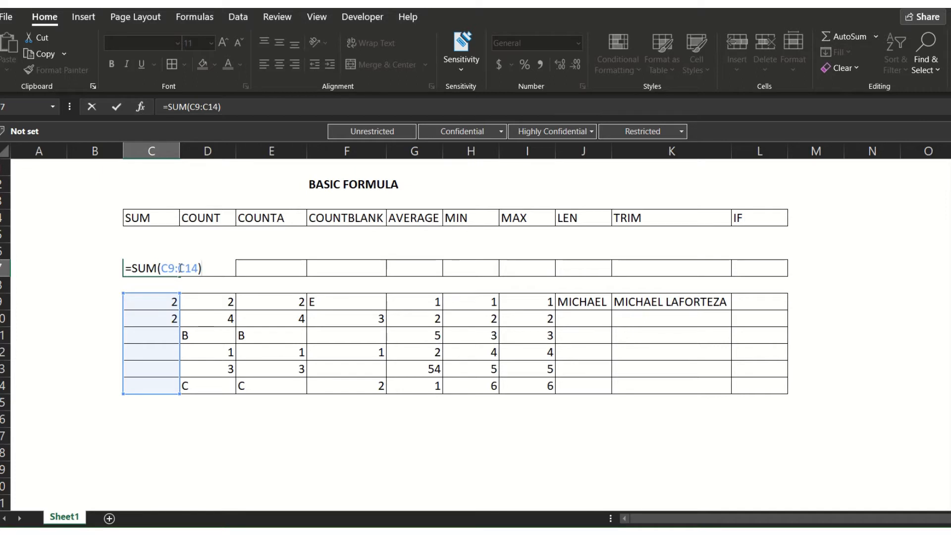
{"action": "key", "text": "Return"}
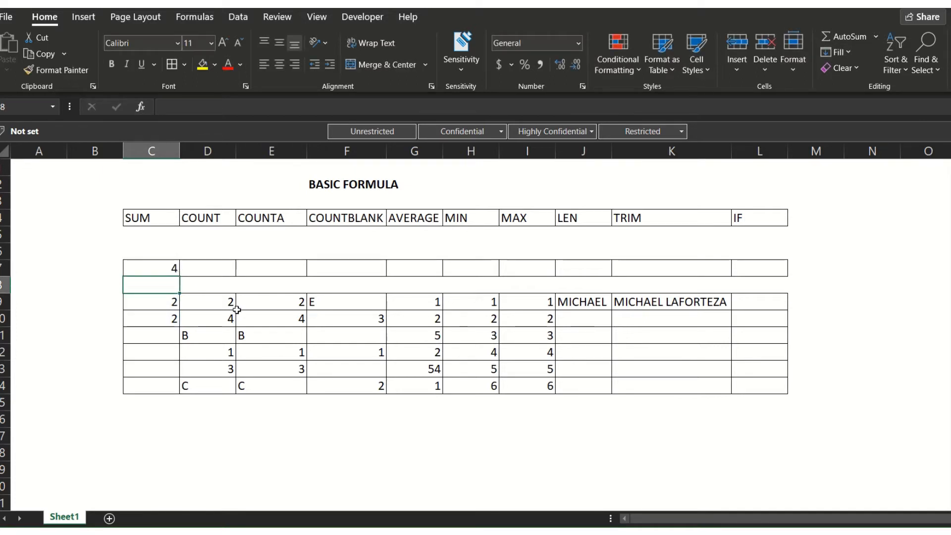
- Review the SUM formula in C7 and the range it references against the numbers in C9:C10
{"action": "left_click", "coordinate": [113, 271]}
{"action": "left_click", "coordinate": [169, 268]}
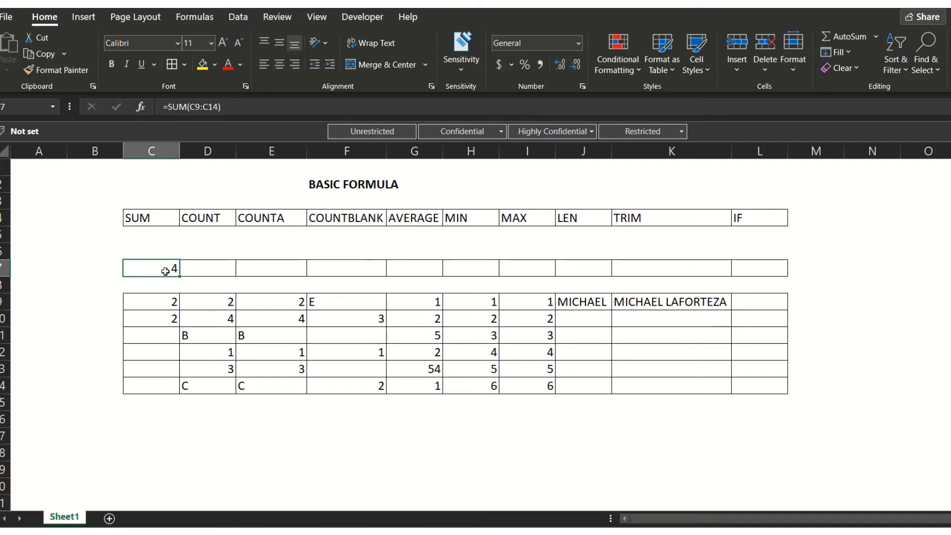
{"action": "left_click_drag", "start_coordinate": [162, 299], "coordinate": [159, 322]}
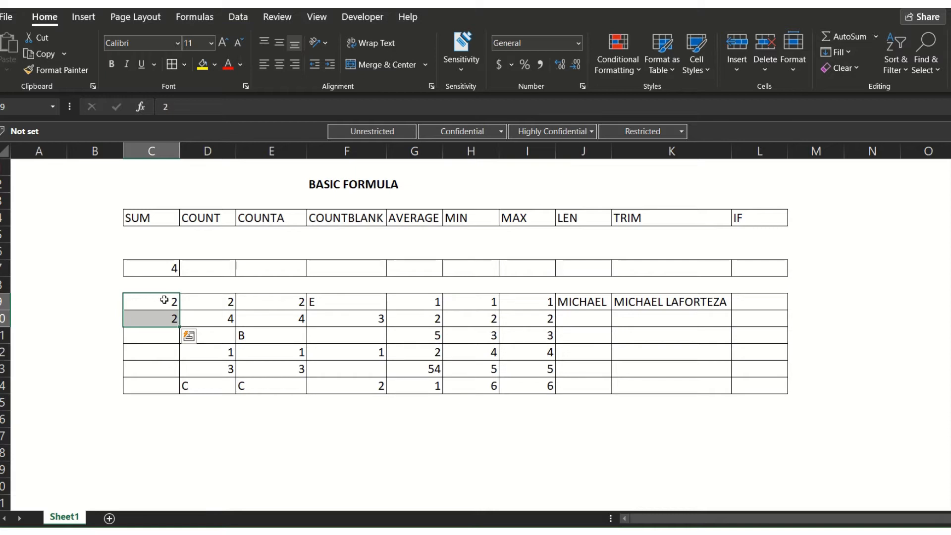
{"action": "left_click", "coordinate": [159, 273]}
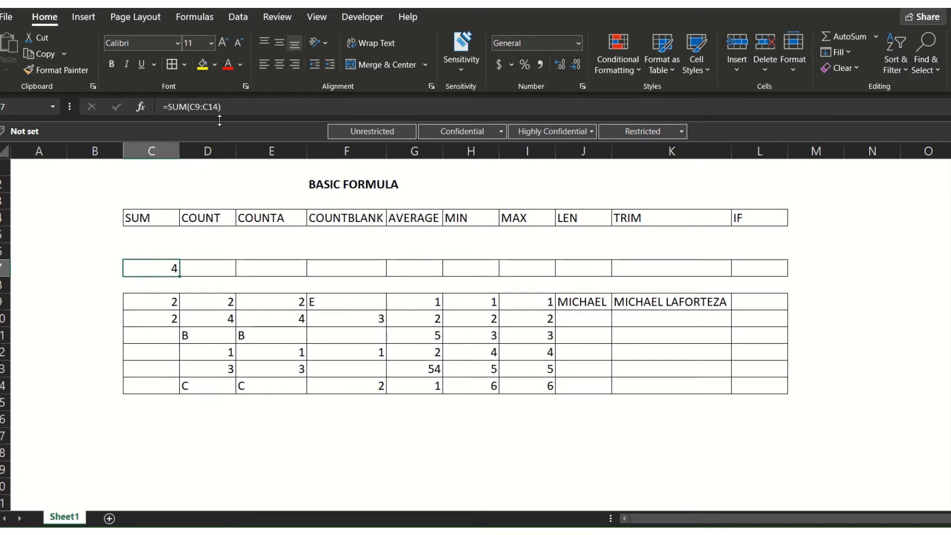
{"action": "left_click", "coordinate": [233, 109]}
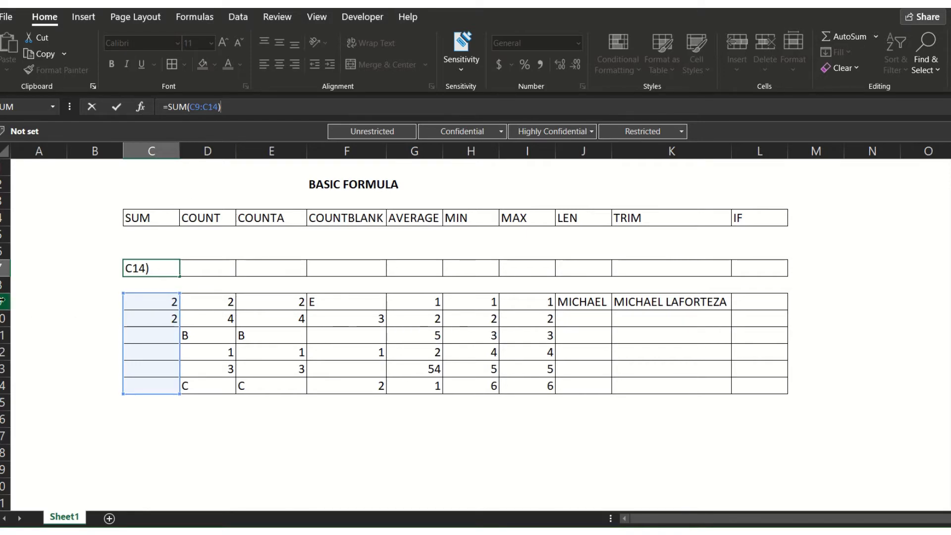
{"action": "key", "text": "ctrl+Return"}
- Enter 2 in cell C11 and check the updated total in C7
{"action": "left_click", "coordinate": [147, 342]}
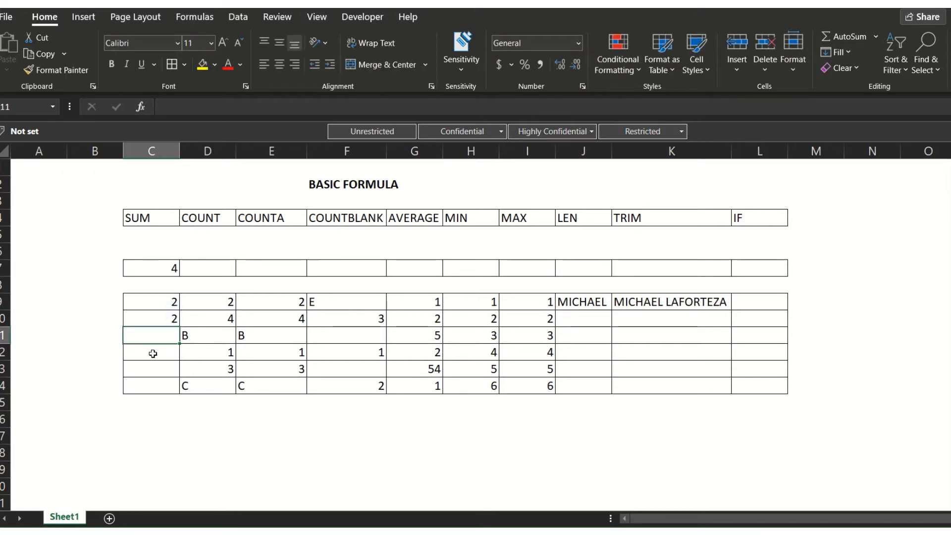
{"action": "type", "text": "2"}
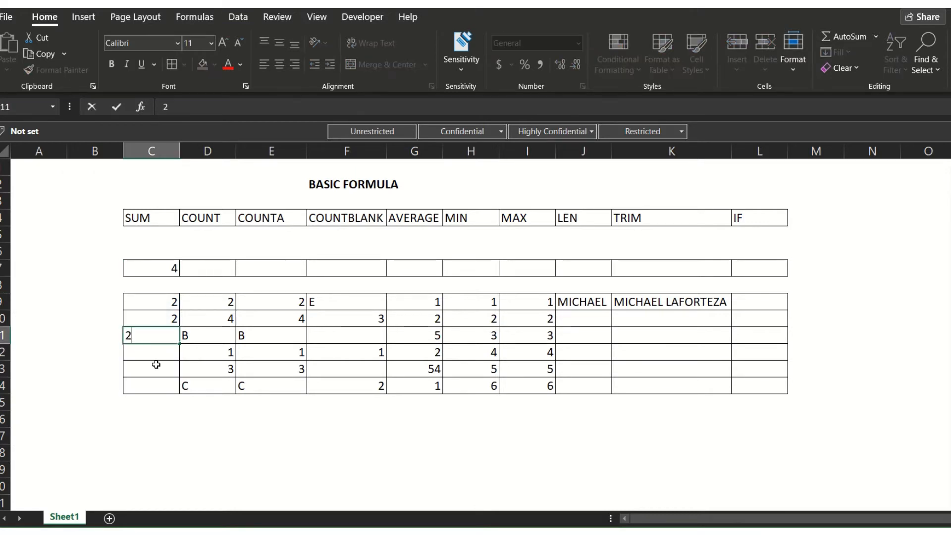
{"action": "left_click", "coordinate": [102, 350]}
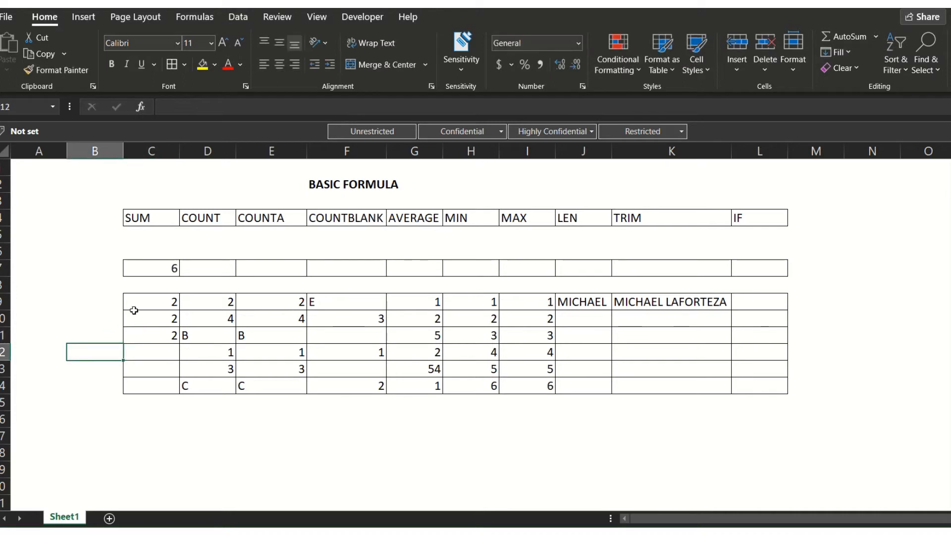
{"action": "left_click", "coordinate": [169, 269]}
{"action": "left_click", "coordinate": [148, 353]}
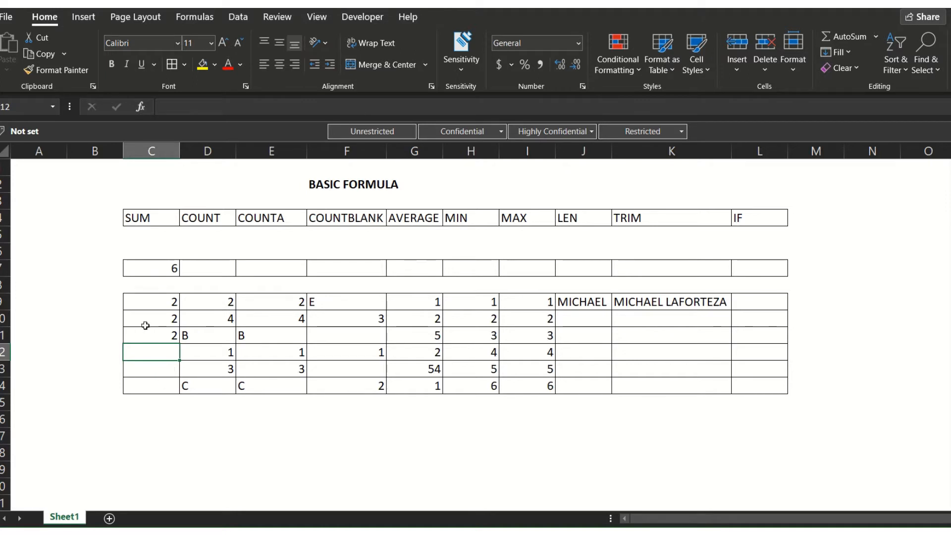
{"action": "left_click", "coordinate": [164, 271]}
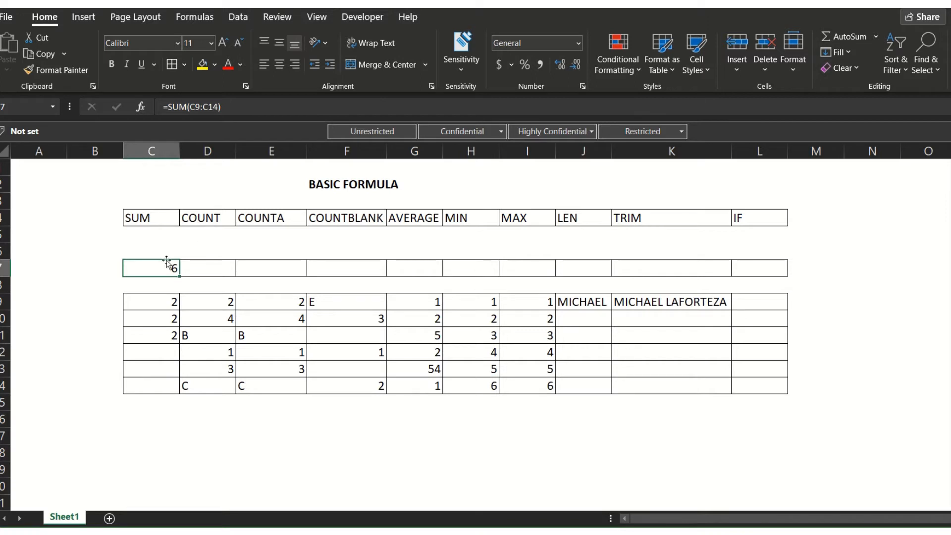
- Enter the formula =COUNT(D9:D14) in cell D7 to count the numeric entries in the COUNT column
{"action": "left_click", "coordinate": [213, 216]}
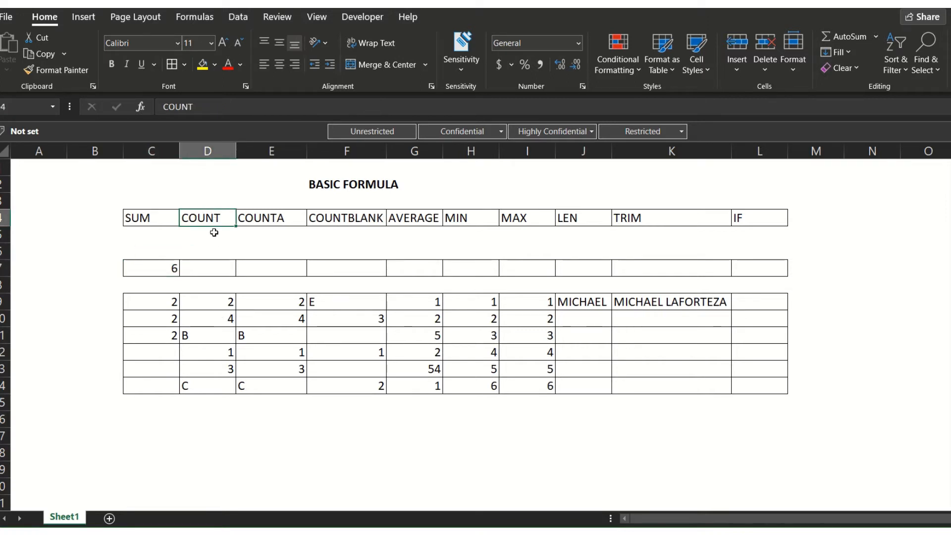
{"action": "left_click", "coordinate": [218, 268]}
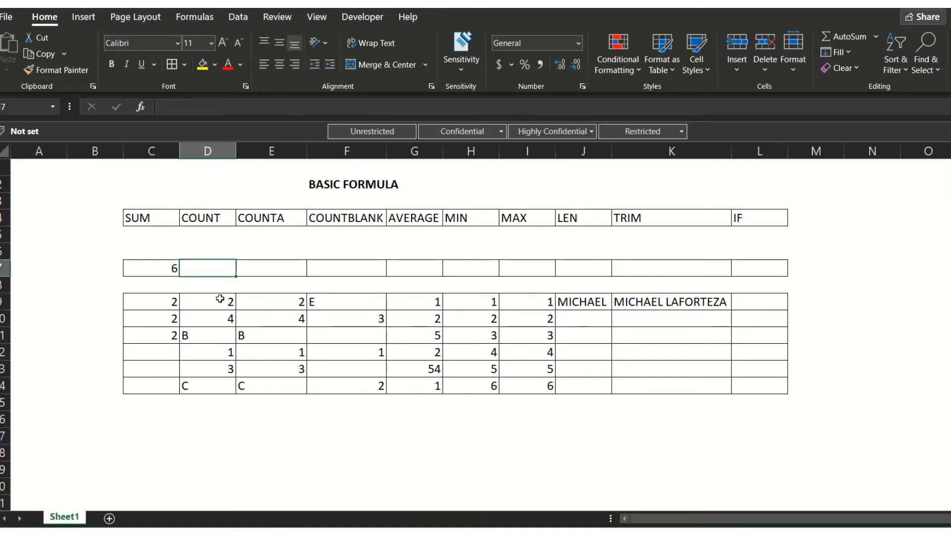
{"action": "left_click_drag", "start_coordinate": [221, 301], "coordinate": [199, 386]}
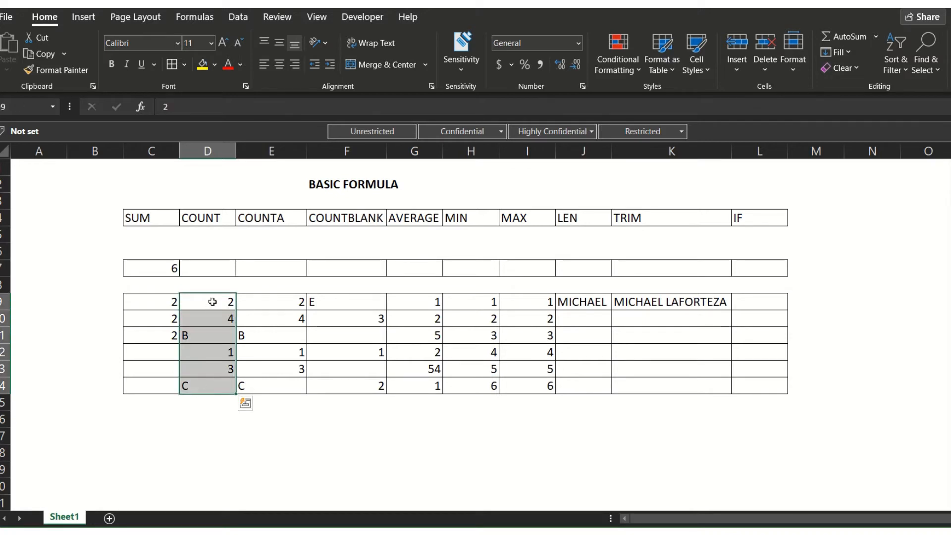
{"action": "left_click", "coordinate": [205, 267]}
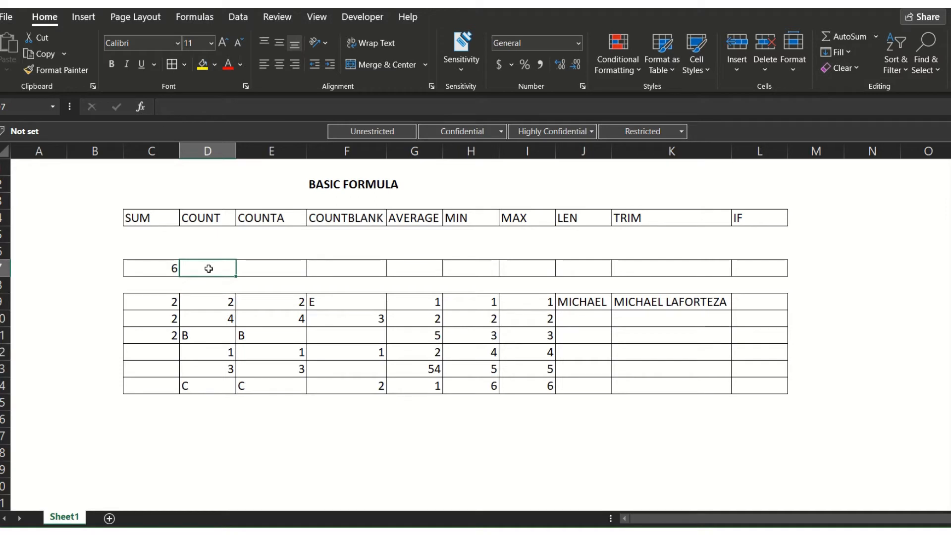
{"action": "type", "text": "=COU"}
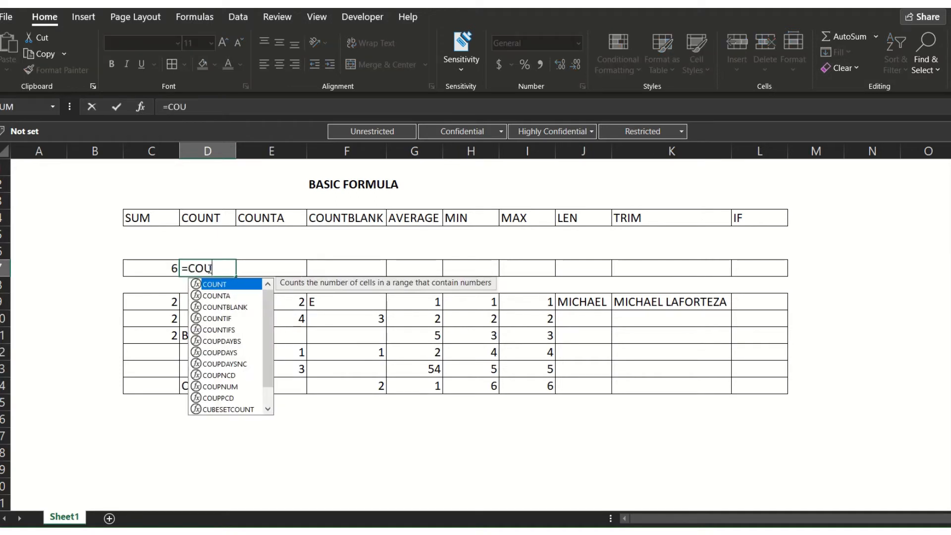
{"action": "type", "text": "NT("}
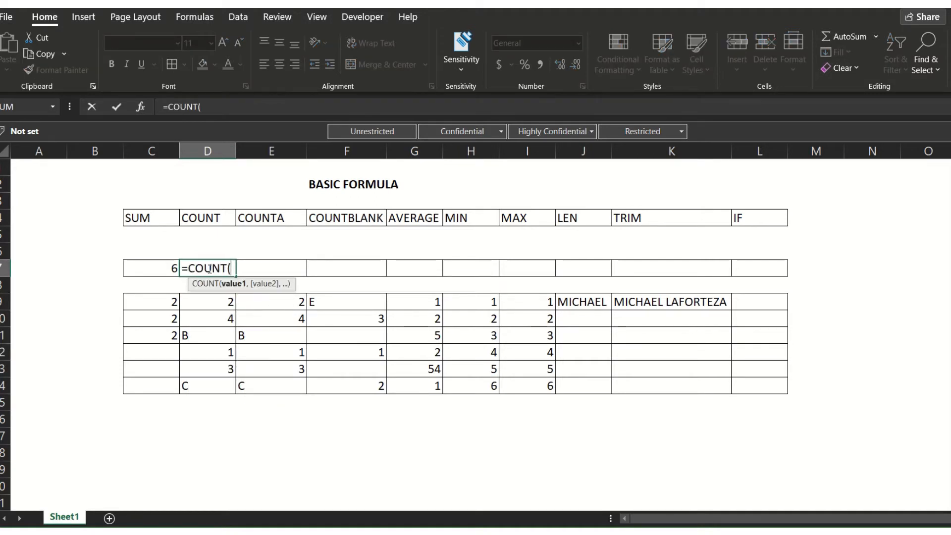
{"action": "left_click_drag", "start_coordinate": [212, 301], "coordinate": [211, 380]}
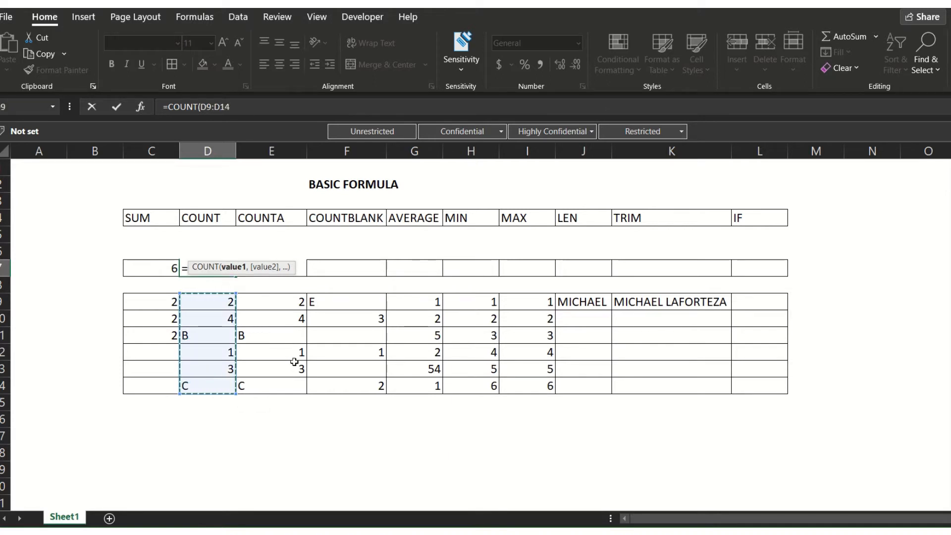
{"action": "key", "text": "Return"}
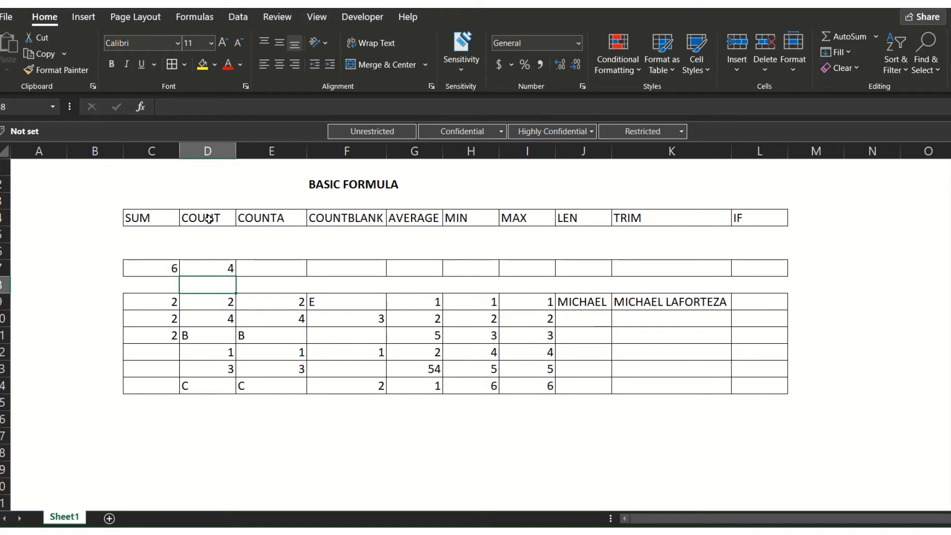
- Examine the numeric and text entries in D9:D14 to see which cells the COUNT formula includes
{"action": "left_click", "coordinate": [225, 307]}
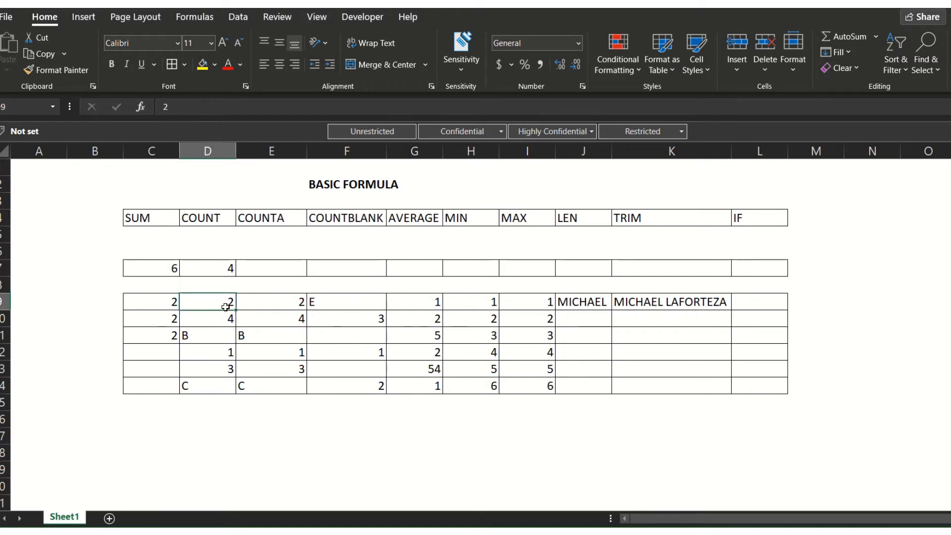
{"action": "left_click", "coordinate": [224, 317]}
{"action": "left_click", "coordinate": [220, 349]}
{"action": "left_click", "coordinate": [219, 365]}
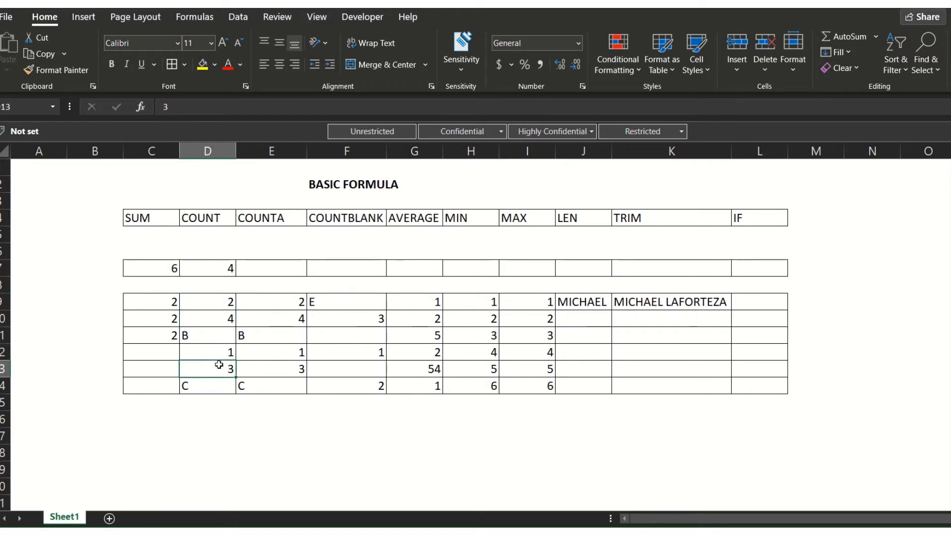
{"action": "left_click", "coordinate": [206, 335]}
{"action": "left_click", "coordinate": [198, 387]}
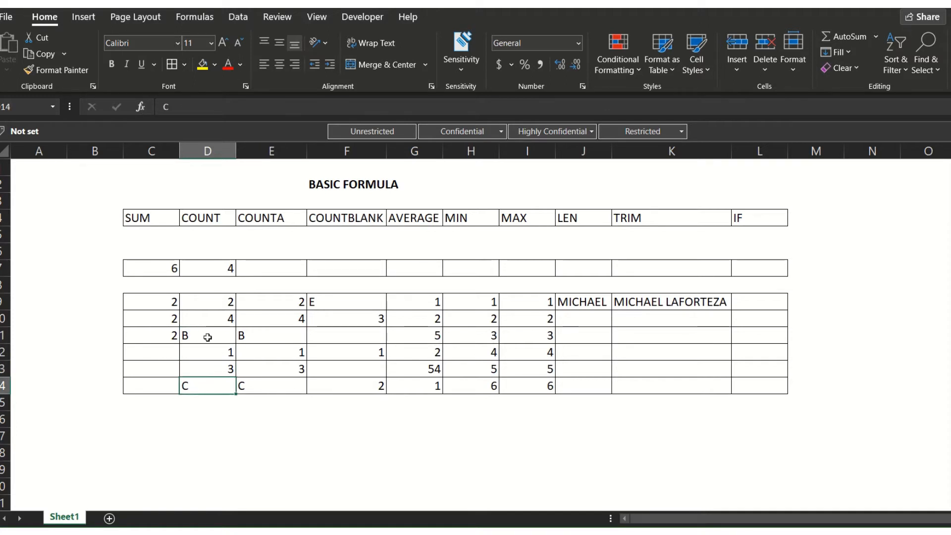
{"action": "left_click", "coordinate": [208, 333]}
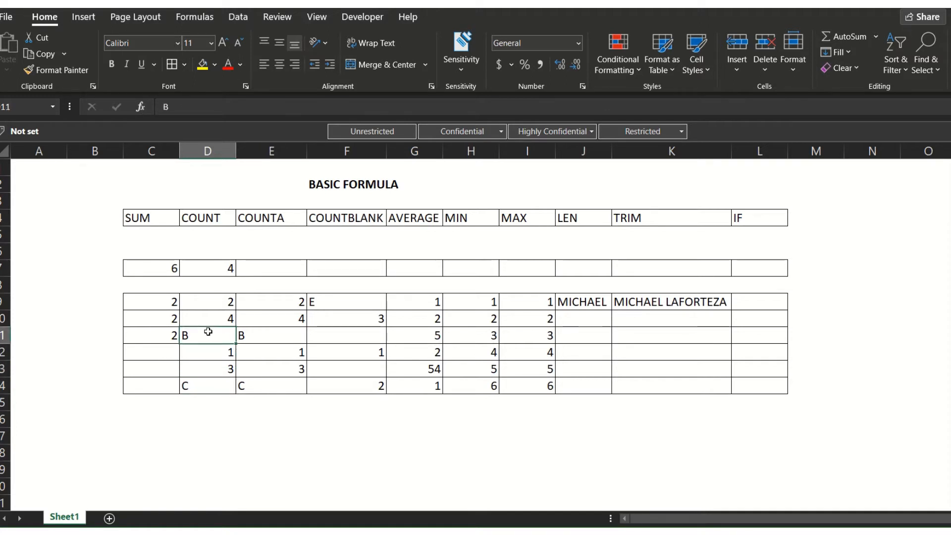
{"action": "left_click", "coordinate": [198, 387]}
{"action": "left_click", "coordinate": [206, 336]}
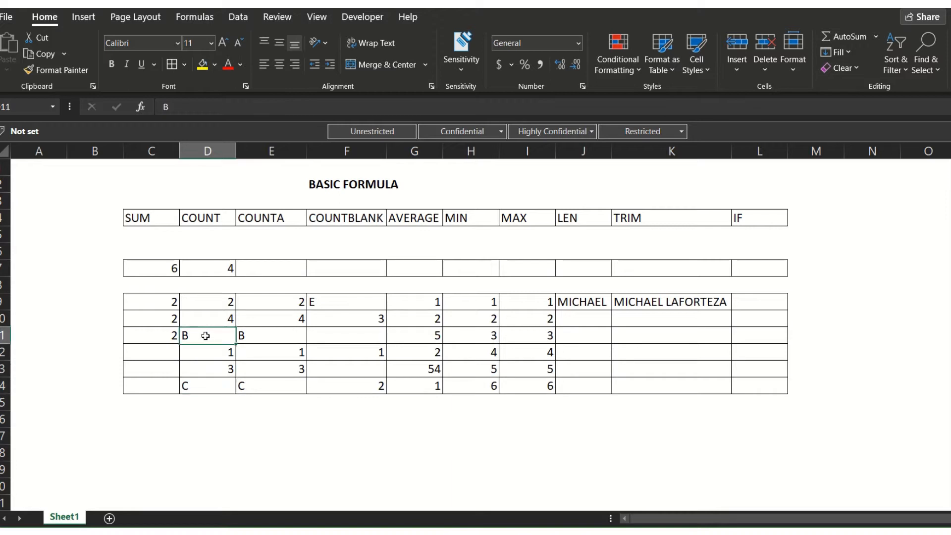
{"action": "left_click", "coordinate": [206, 384]}
{"action": "left_click", "coordinate": [218, 300]}
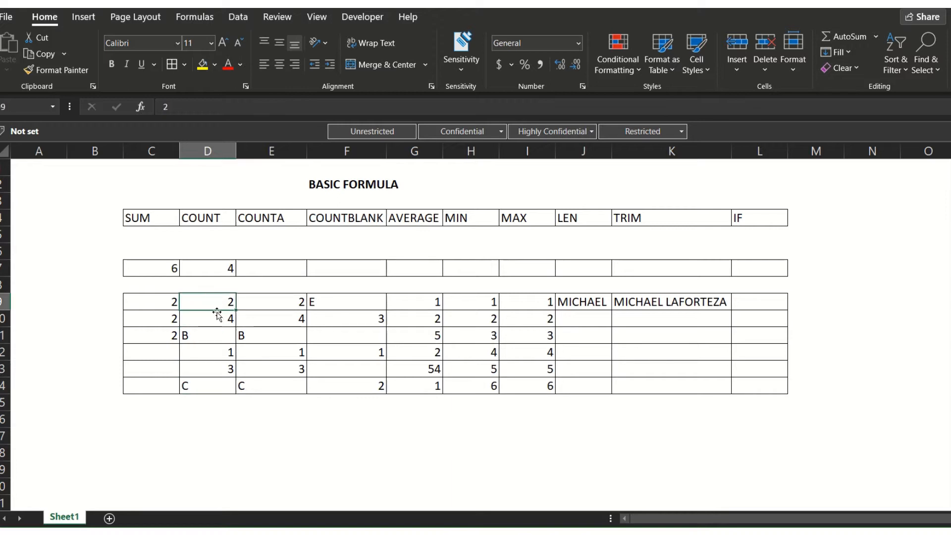
{"action": "left_click", "coordinate": [219, 318]}
{"action": "key", "text": "Down"}
{"action": "key", "text": "Down"}
{"action": "key", "text": "Down"}
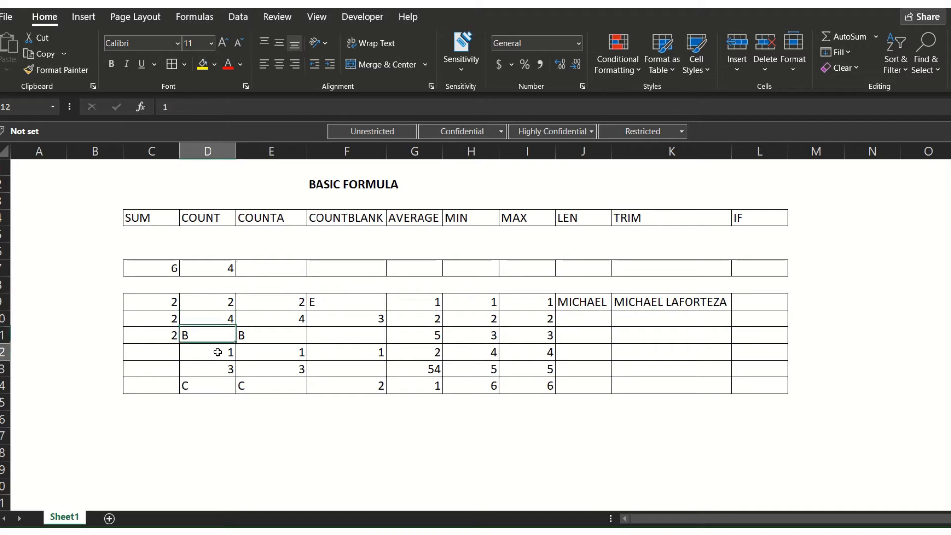
- Enter the formula =COUNTA(E9:E14) in cell E7 to count the non-empty entries in the COUNTA column
{"action": "left_click", "coordinate": [221, 269]}
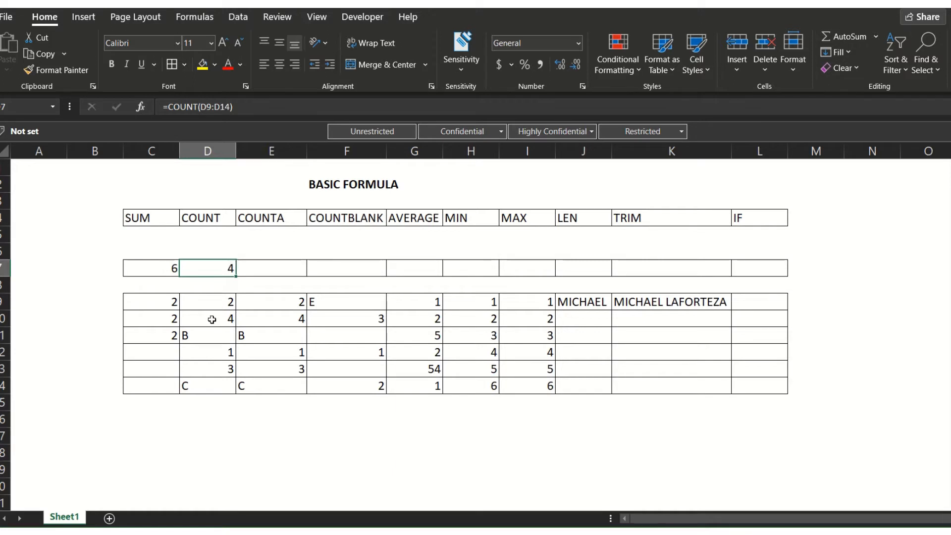
{"action": "left_click_drag", "start_coordinate": [213, 304], "coordinate": [212, 316]}
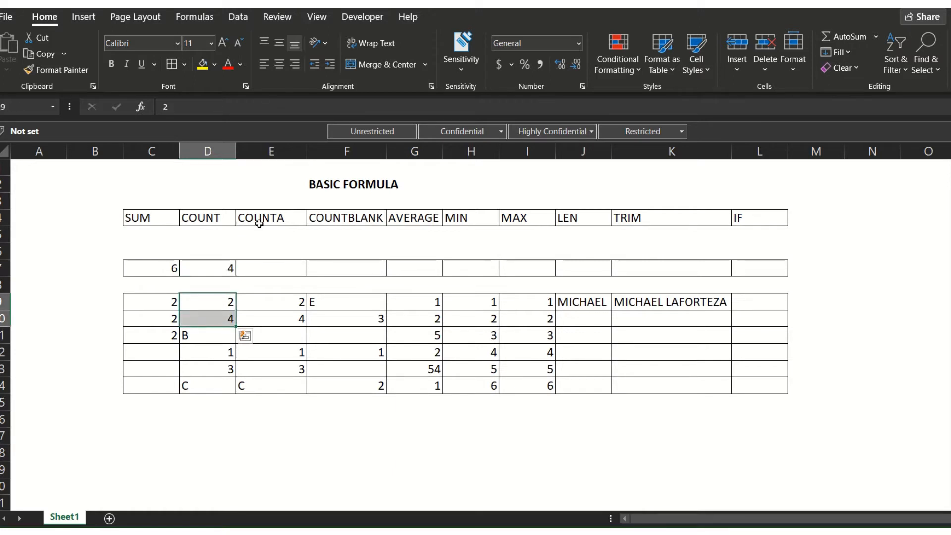
{"action": "left_click", "coordinate": [264, 218]}
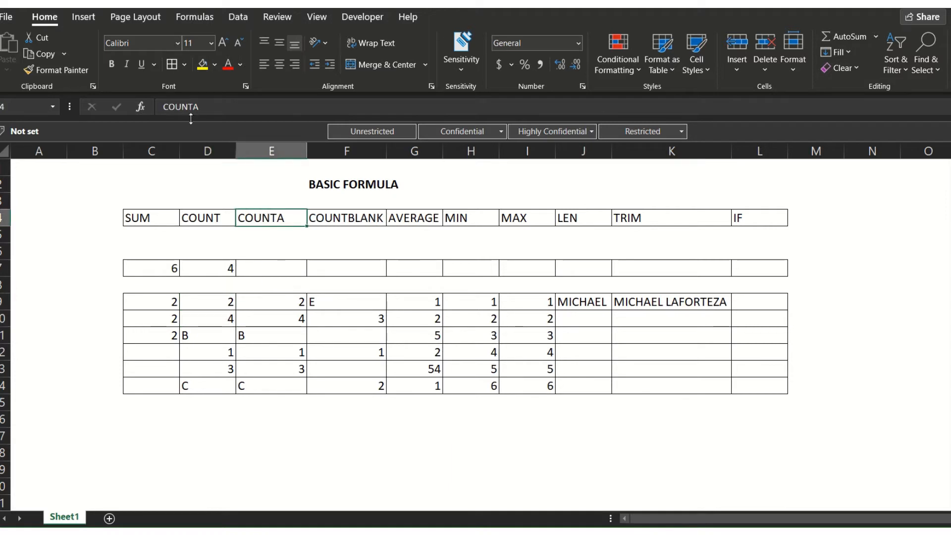
{"action": "left_click", "coordinate": [274, 268]}
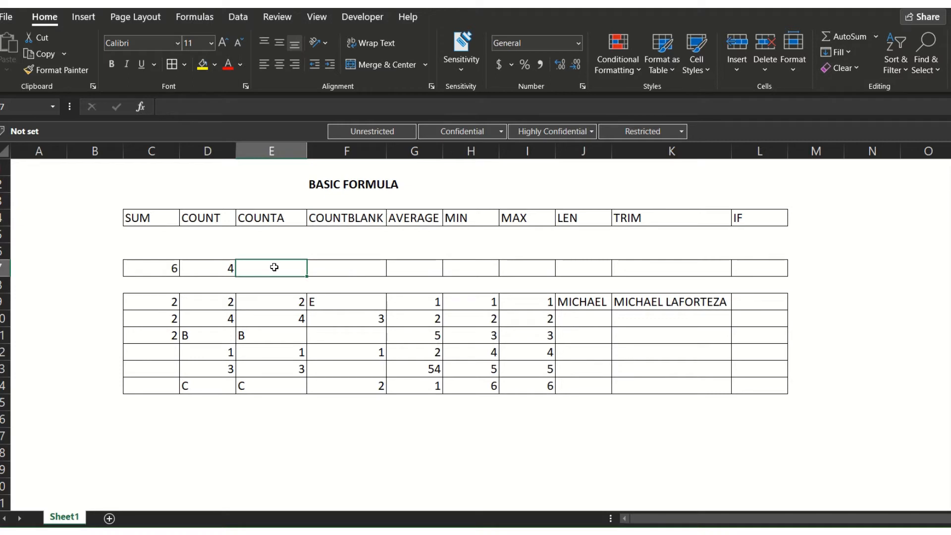
{"action": "type", "text": "=COUNTA"}
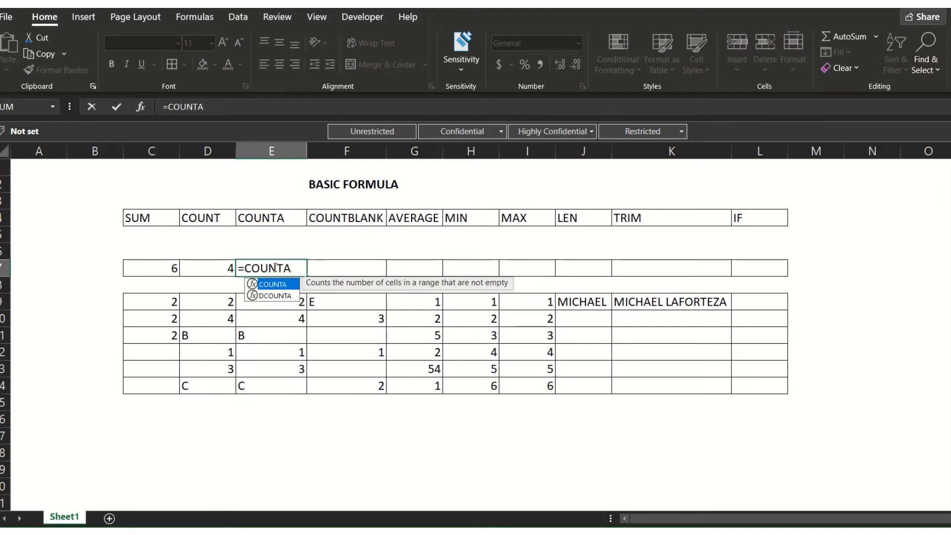
{"action": "type", "text": "("}
{"action": "left_click_drag", "start_coordinate": [281, 297], "coordinate": [277, 378]}
{"action": "key", "text": "Return"}
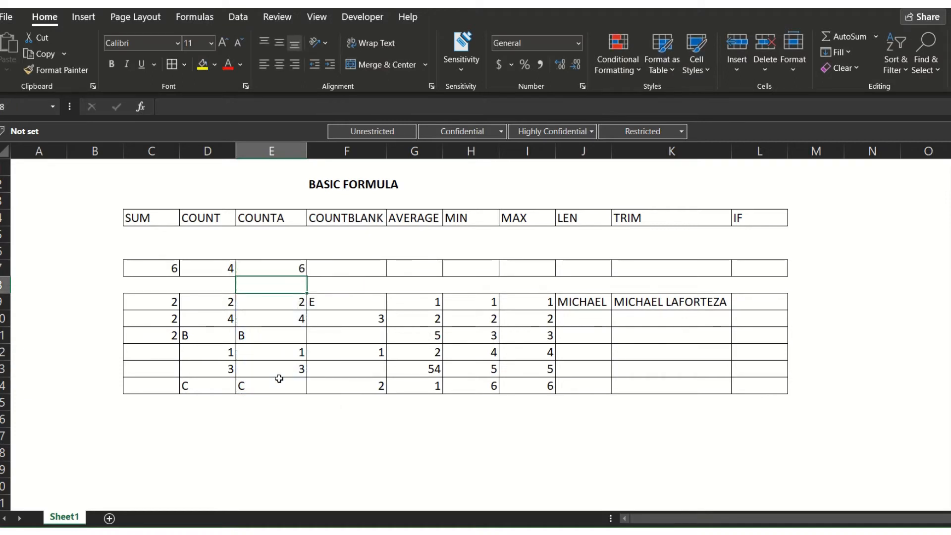
{"action": "left_click", "coordinate": [297, 266]}
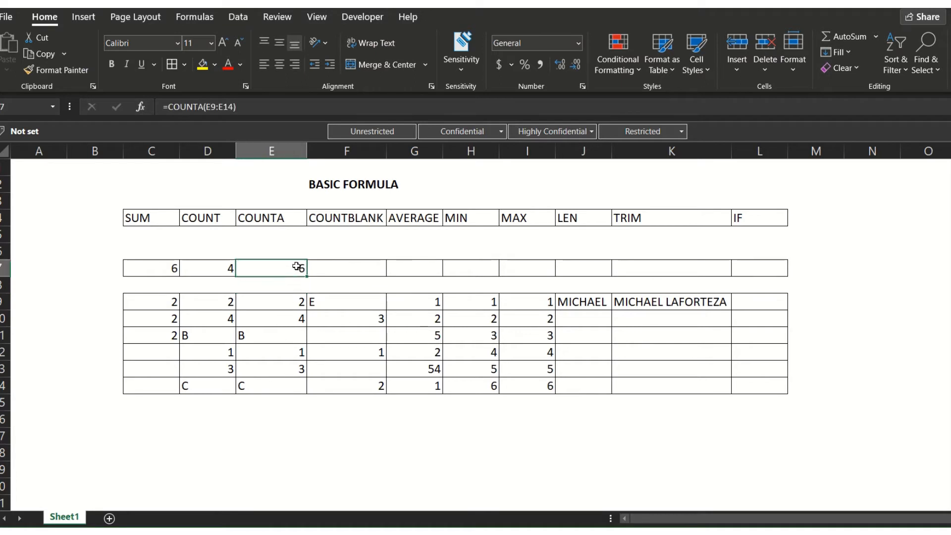
- Clear cells E10:E14 to test how the COUNTA formula in E7 responds, and undo the deletion
{"action": "left_click_drag", "start_coordinate": [281, 299], "coordinate": [274, 384]}
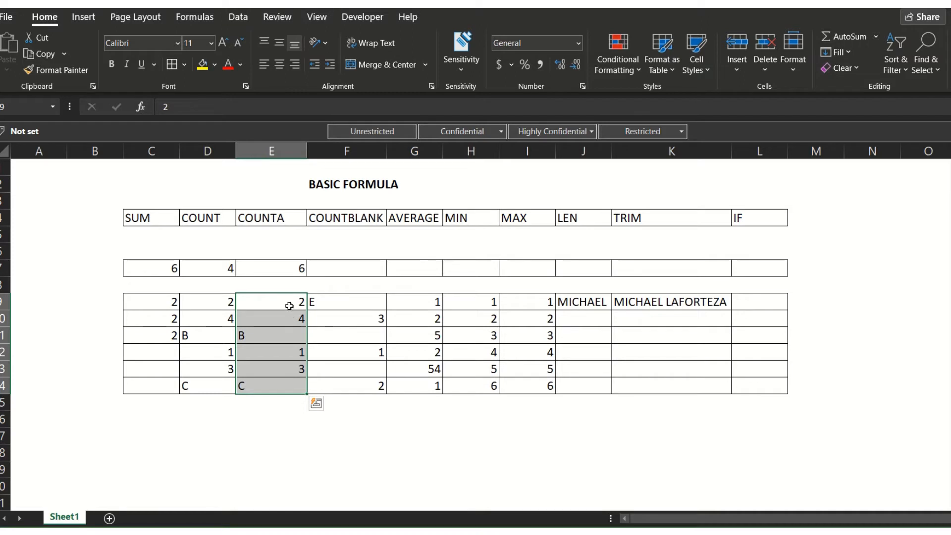
{"action": "left_click", "coordinate": [275, 330]}
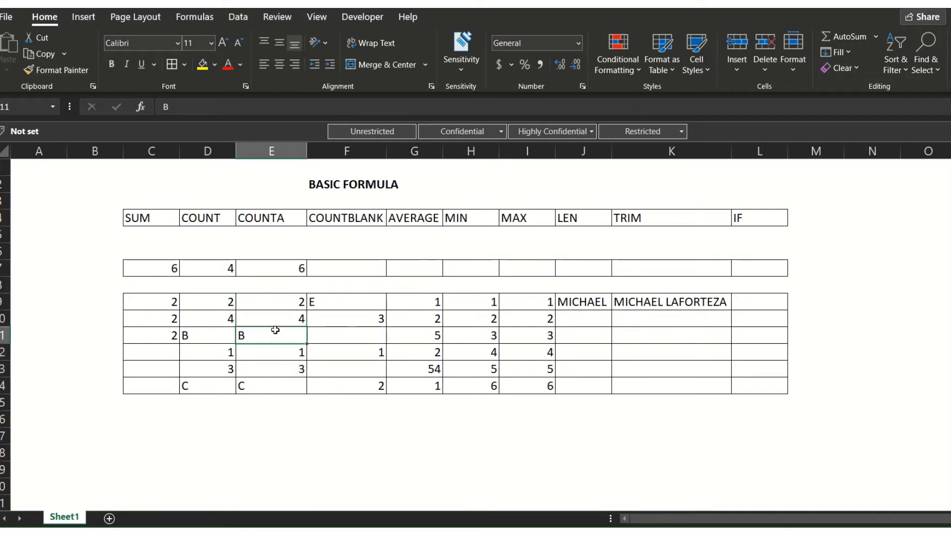
{"action": "left_click", "coordinate": [276, 356]}
{"action": "left_click_drag", "start_coordinate": [283, 313], "coordinate": [270, 385]}
{"action": "key", "text": "Delete"}
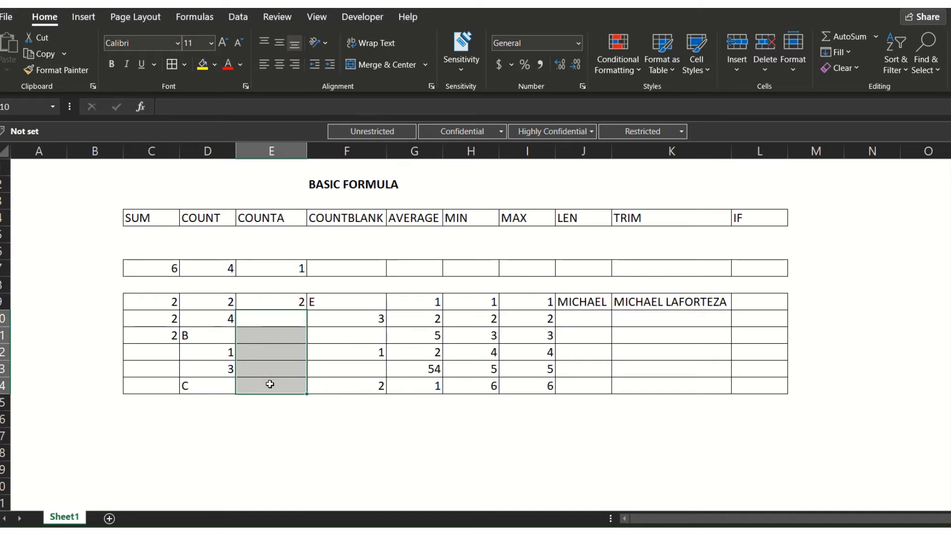
{"action": "left_click", "coordinate": [289, 300]}
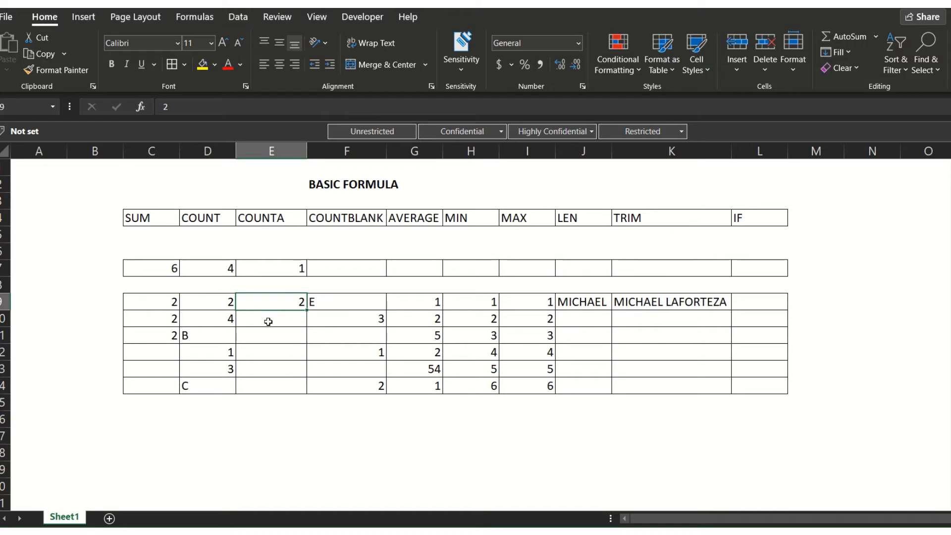
{"action": "key", "text": "ctrl+z"}
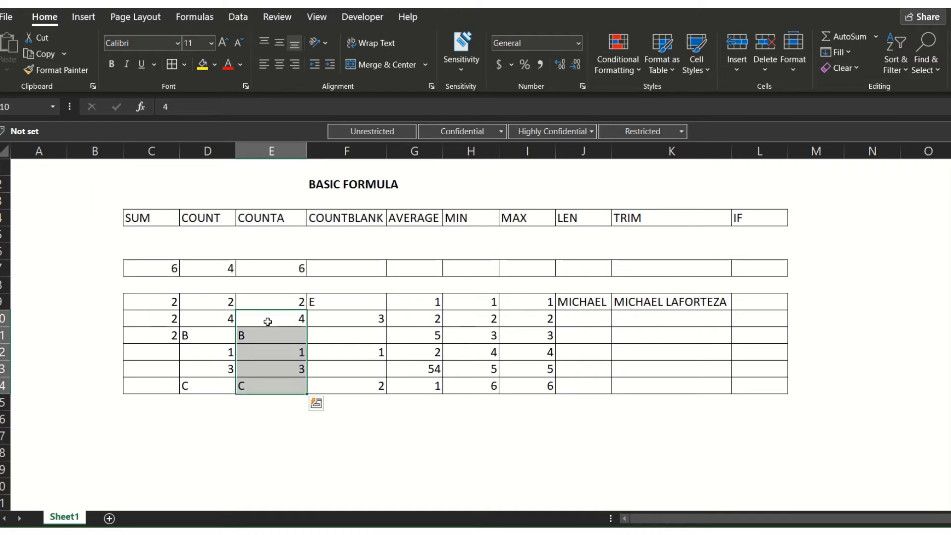
- Enter the formula =COUNTBLANK(F9:F14) in cell F7 to count the empty cells in the COUNTBLANK column
{"action": "left_click", "coordinate": [321, 302]}
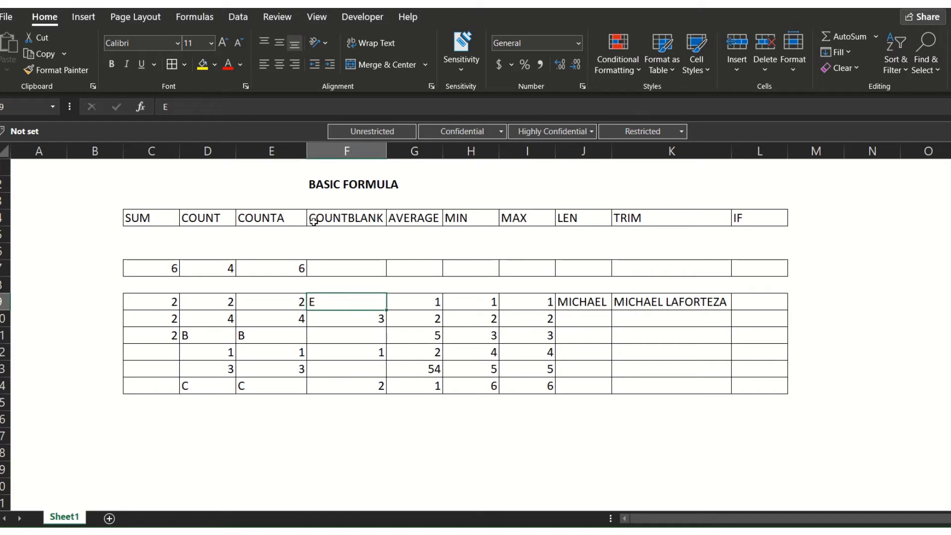
{"action": "left_click", "coordinate": [340, 219]}
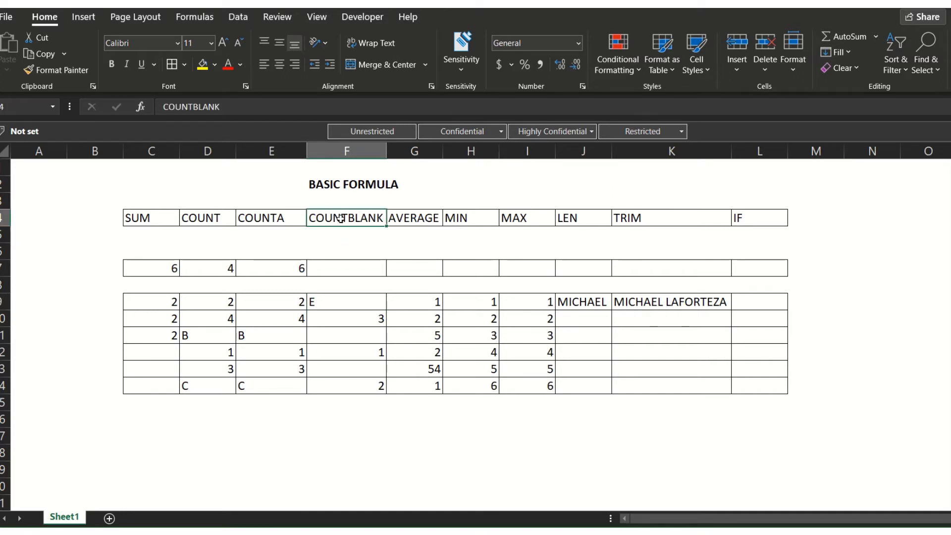
{"action": "left_click", "coordinate": [363, 263]}
{"action": "type", "text": "=COUNTB"}
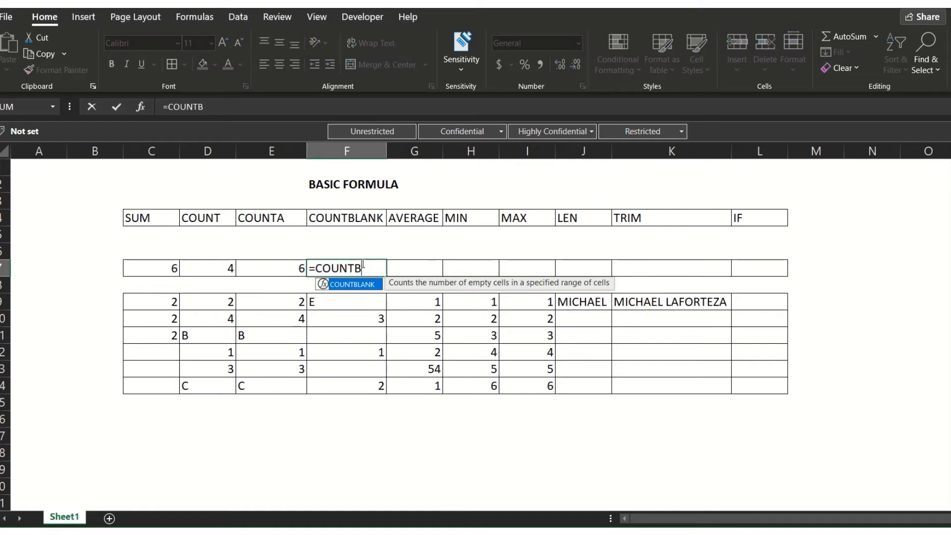
{"action": "key", "text": "Tab"}
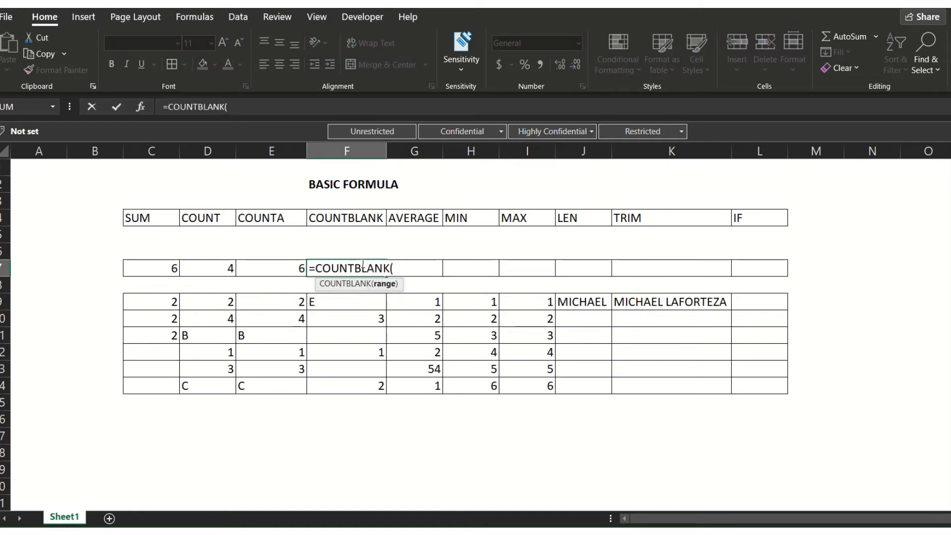
{"action": "left_click_drag", "start_coordinate": [350, 300], "coordinate": [346, 390]}
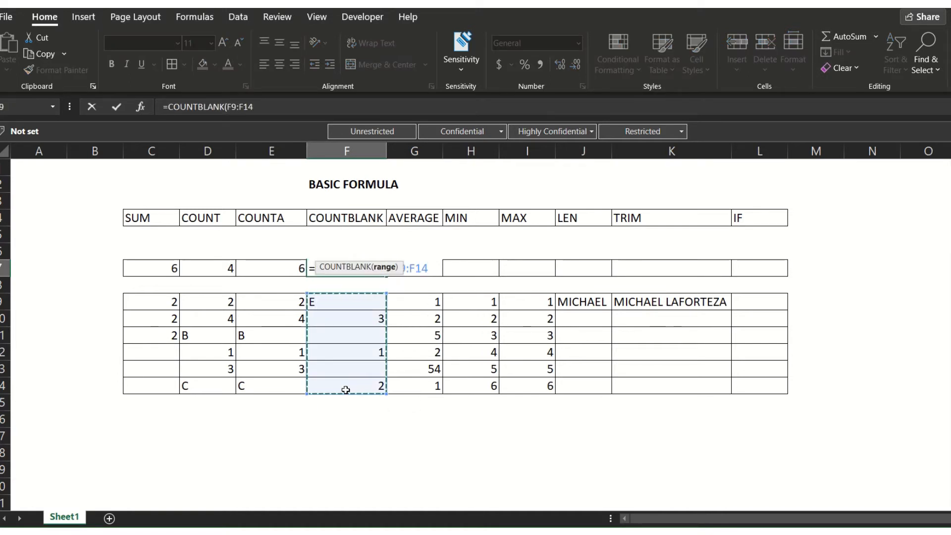
{"action": "key", "text": "Return"}
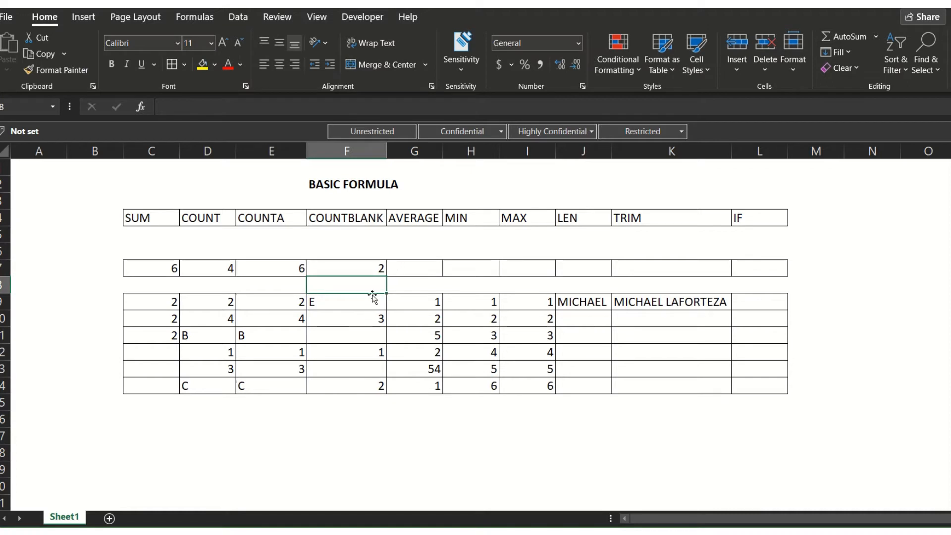
- Examine the filled and empty cells in F10:F13 to see which ones the COUNTBLANK formula includes
{"action": "left_click", "coordinate": [365, 319]}
{"action": "left_click", "coordinate": [361, 333]}
{"action": "left_click", "coordinate": [357, 366]}
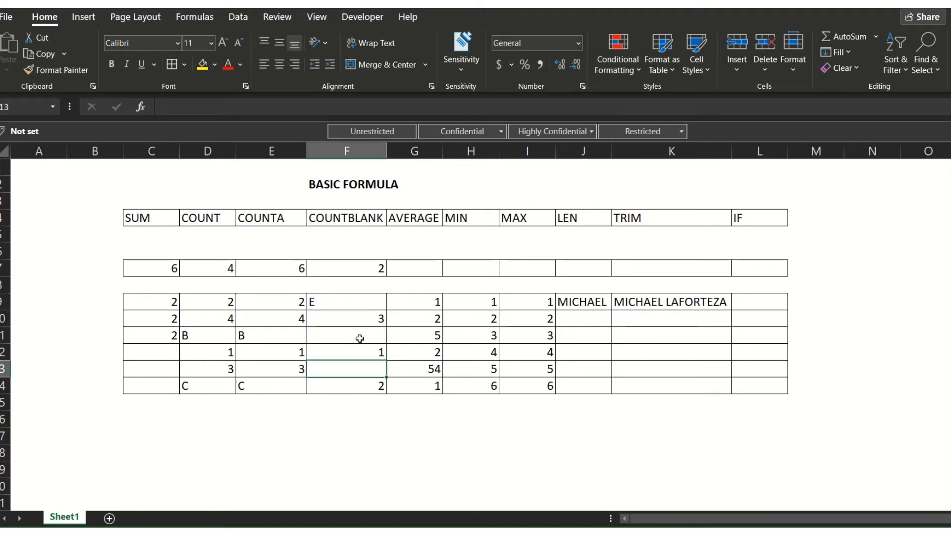
{"action": "left_click", "coordinate": [360, 338]}
{"action": "left_click", "coordinate": [352, 366]}
{"action": "left_click", "coordinate": [364, 333]}
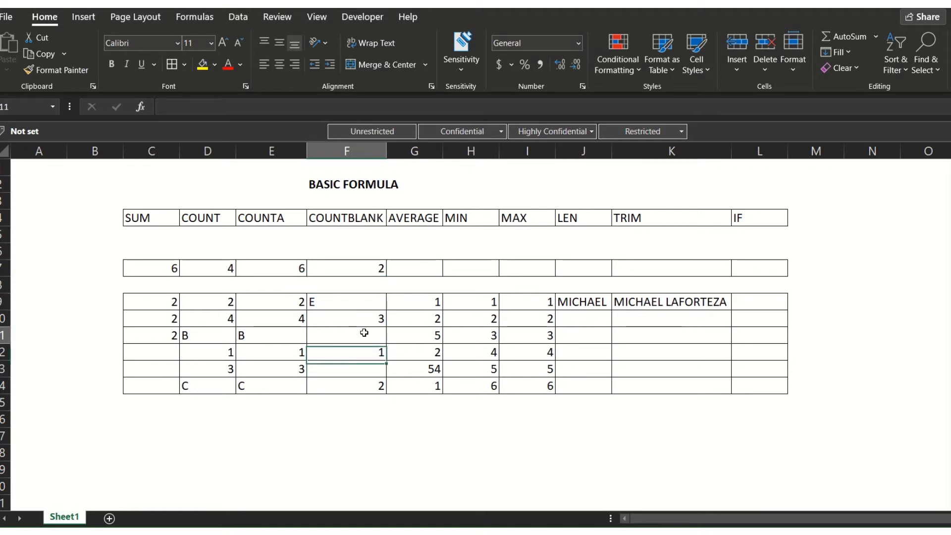
{"action": "left_click", "coordinate": [356, 371]}
{"action": "left_click", "coordinate": [365, 333]}
{"action": "left_click", "coordinate": [361, 369]}
{"action": "left_click", "coordinate": [367, 341]}
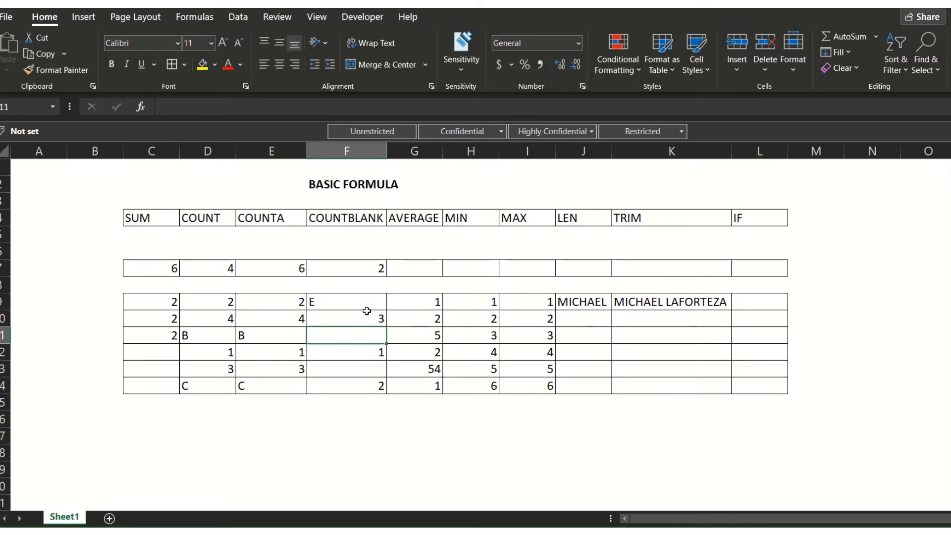
- Clear cells F9:F14 to test how the COUNTBLANK formula in F7 responds, and undo the deletion
{"action": "left_click_drag", "start_coordinate": [370, 300], "coordinate": [362, 386]}
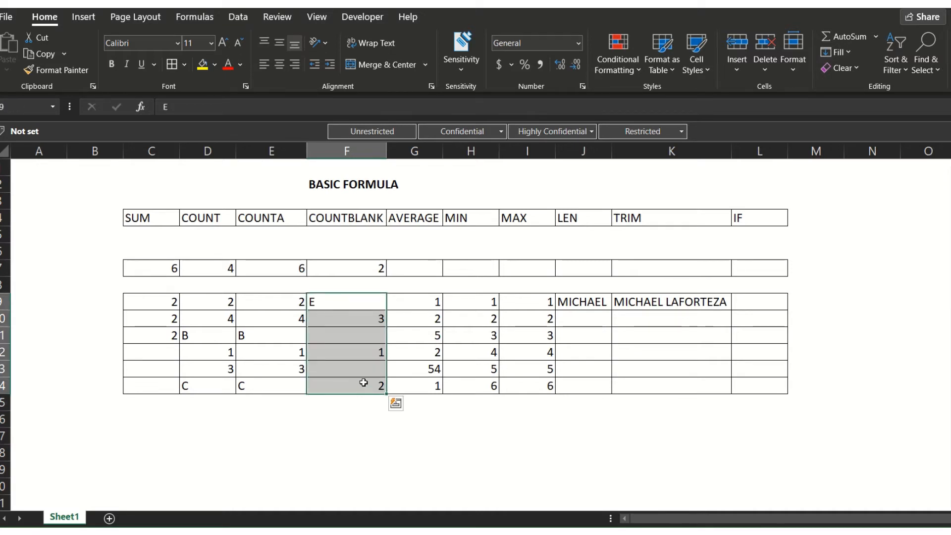
{"action": "key", "text": "Delete"}
{"action": "left_click", "coordinate": [372, 366]}
{"action": "left_click", "coordinate": [378, 269]}
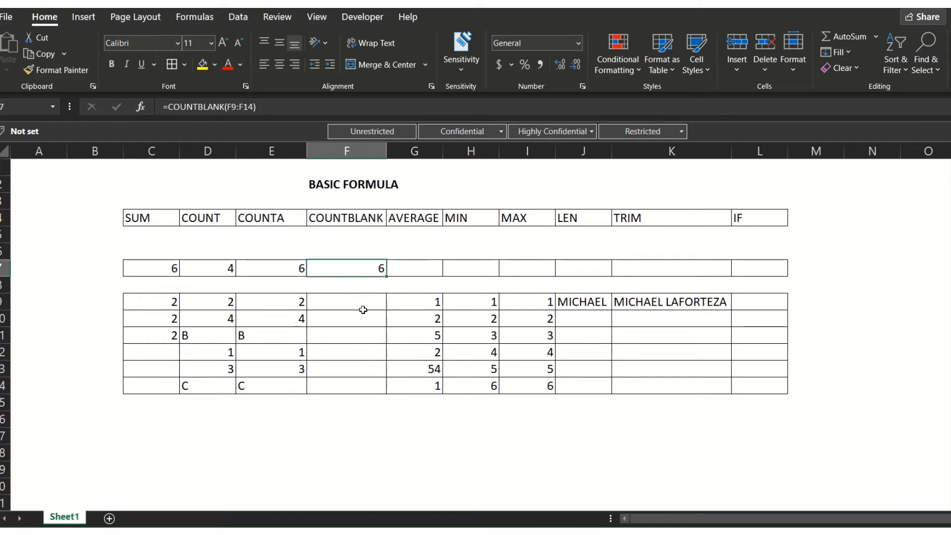
{"action": "left_click", "coordinate": [364, 308]}
{"action": "key", "text": "ctrl+z"}
{"action": "left_click", "coordinate": [361, 332]}
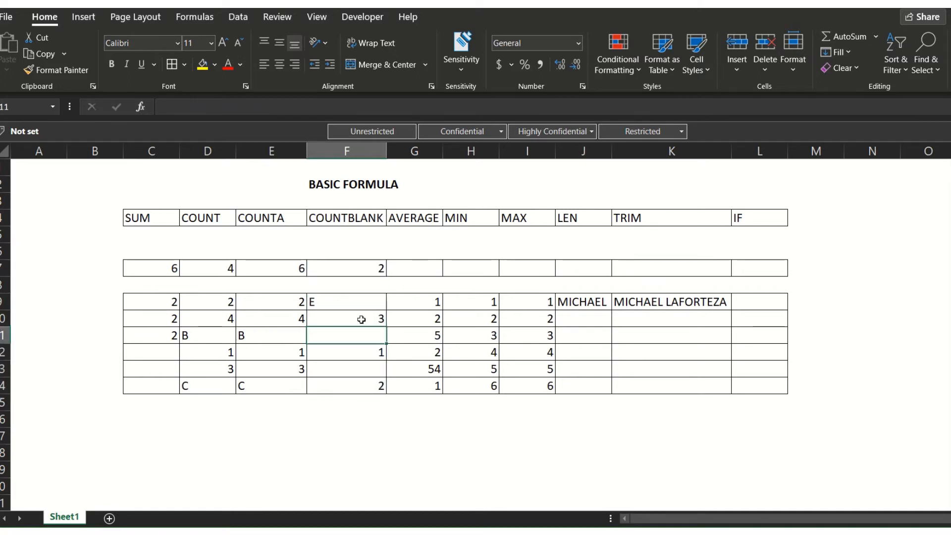
{"action": "left_click", "coordinate": [362, 320]}
{"action": "left_click", "coordinate": [357, 285]}
- Enter the formula =AVERAGE(G9:G14) in cell G7 and check the result against the numbers in the AVERAGE column
{"action": "left_click", "coordinate": [404, 222]}
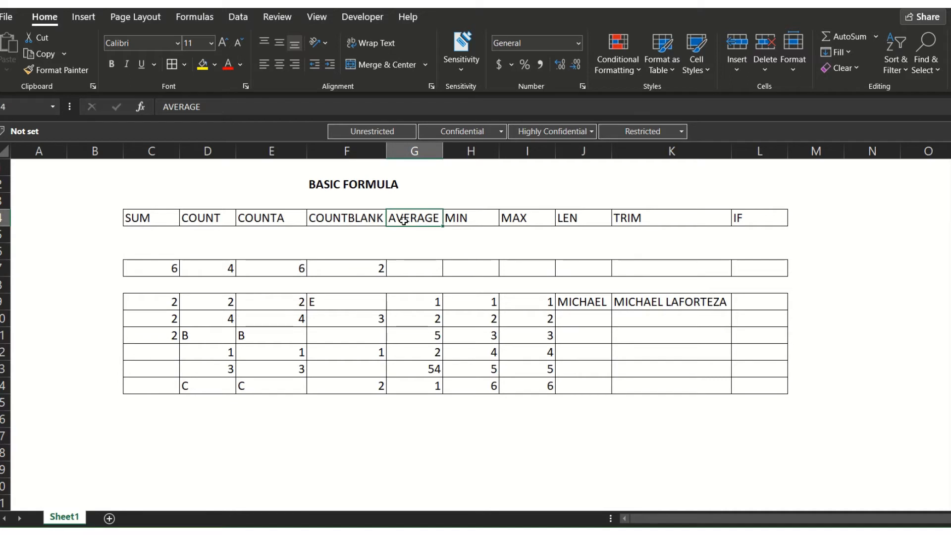
{"action": "left_click", "coordinate": [430, 267]}
{"action": "type", "text": "=AVERAGE("}
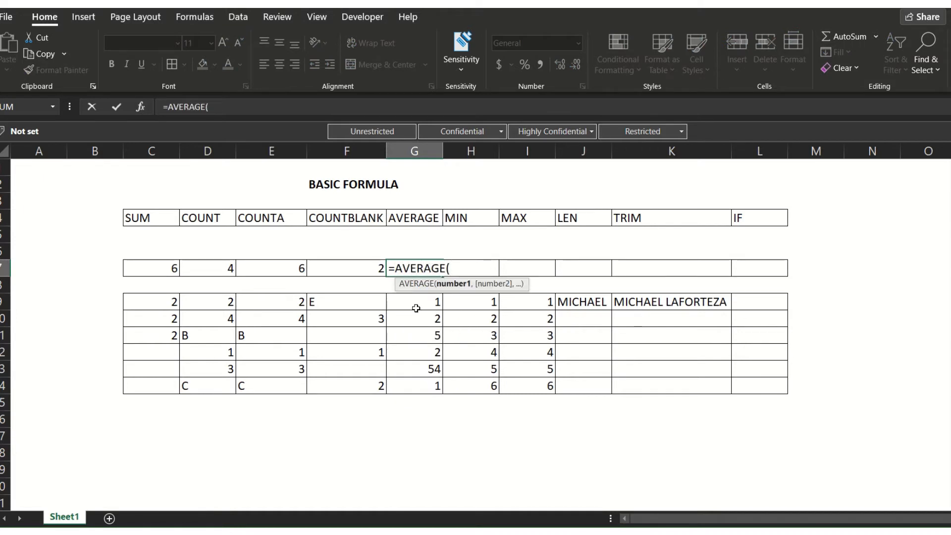
{"action": "left_click_drag", "start_coordinate": [416, 305], "coordinate": [419, 389]}
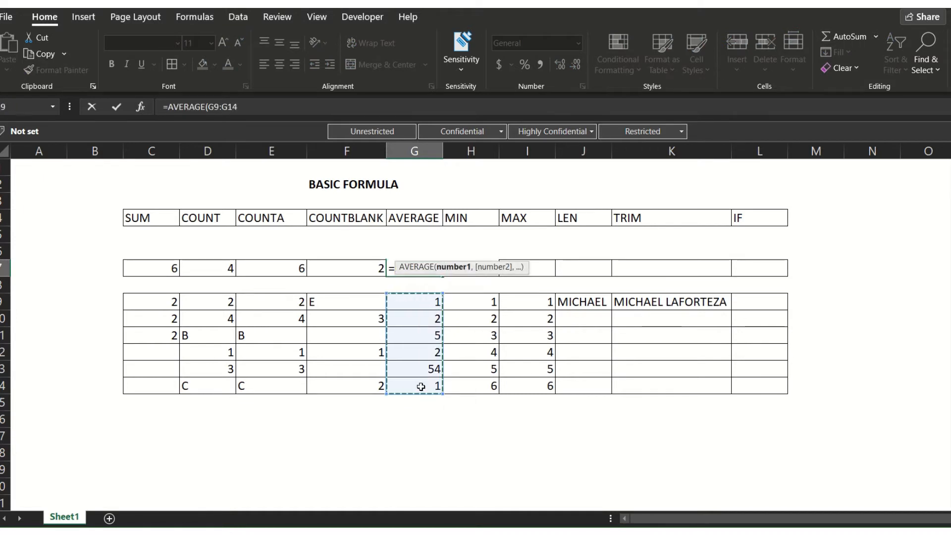
{"action": "key", "text": "Return"}
{"action": "left_click", "coordinate": [431, 268]}
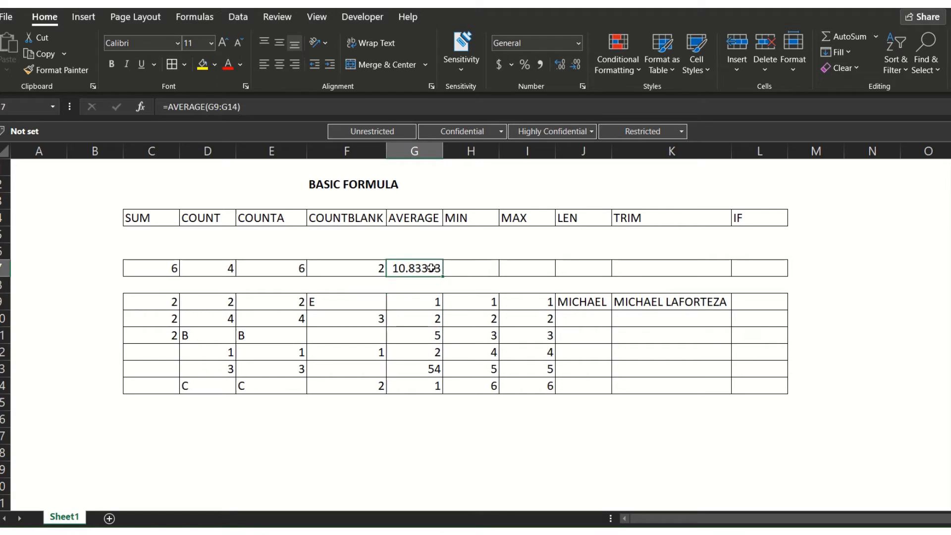
{"action": "left_click_drag", "start_coordinate": [419, 305], "coordinate": [411, 389]}
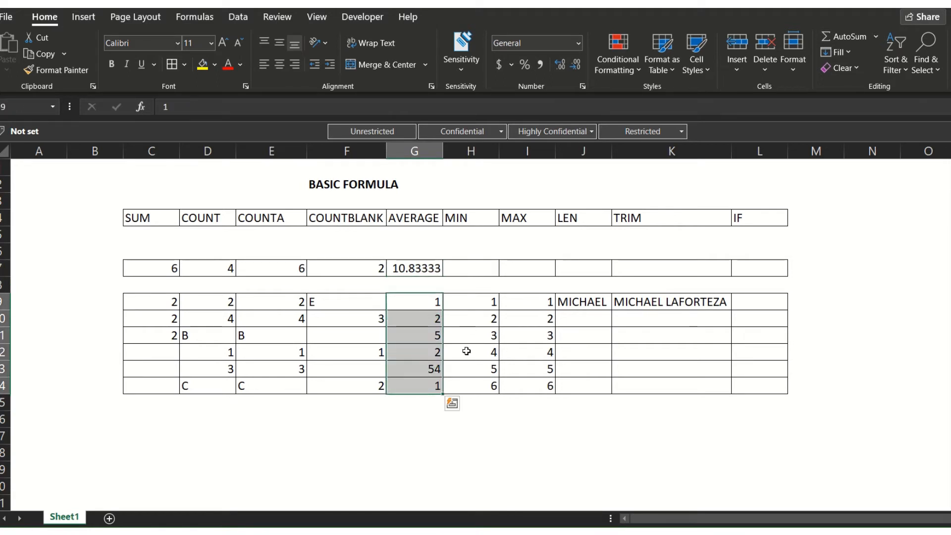
- Enter the formula =MIN(H9:H14) in cell H7 to return the smallest number in the MIN column
{"action": "left_click", "coordinate": [481, 219]}
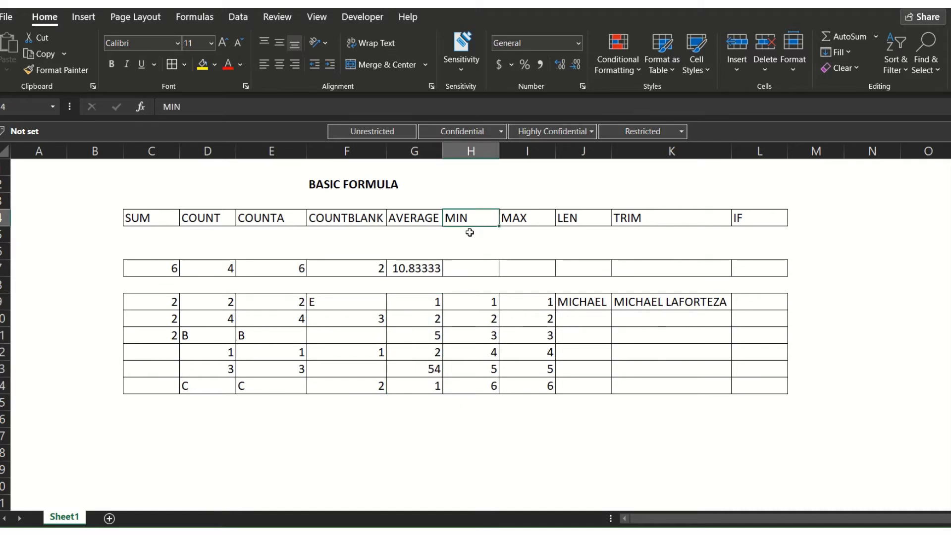
{"action": "left_click", "coordinate": [473, 268]}
{"action": "type", "text": "="}
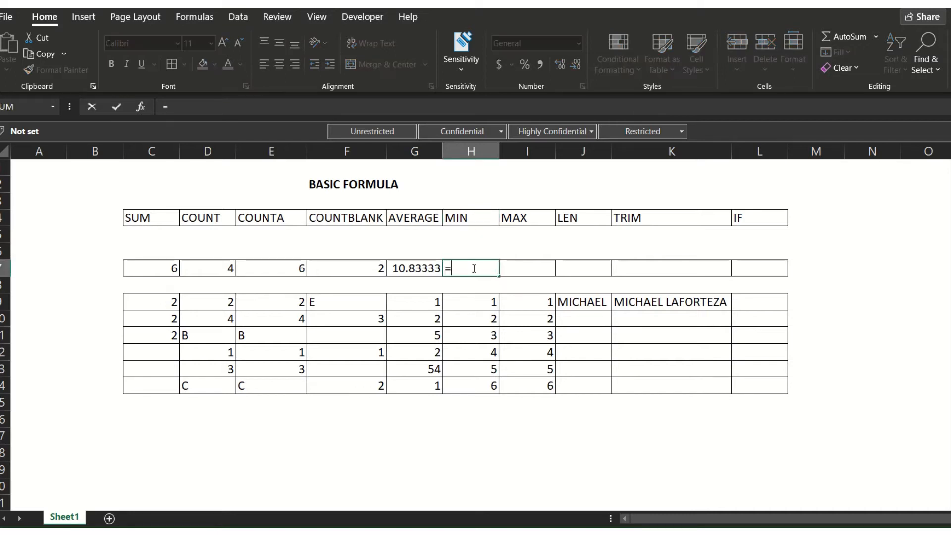
{"action": "type", "text": "MIN("}
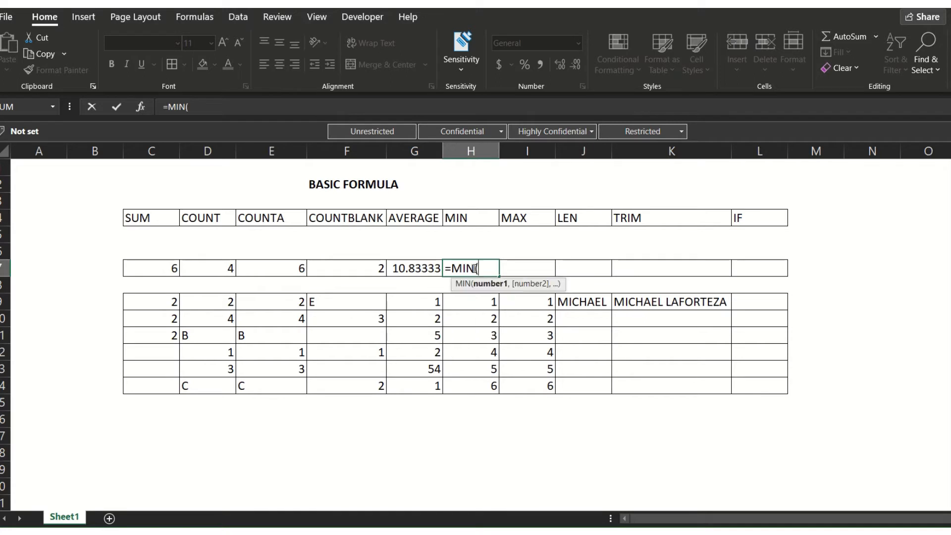
{"action": "left_click_drag", "start_coordinate": [472, 305], "coordinate": [475, 384]}
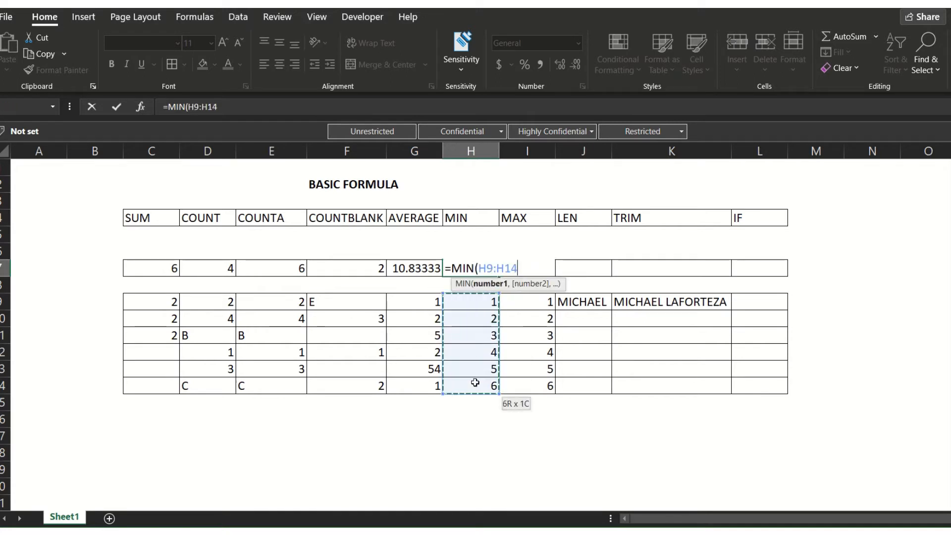
{"action": "key", "text": "Return"}
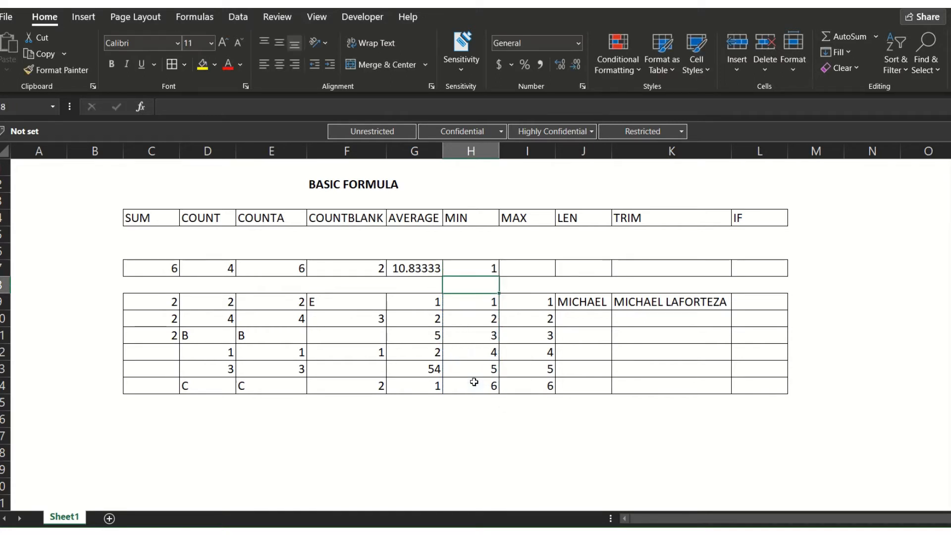
{"action": "left_click", "coordinate": [488, 268]}
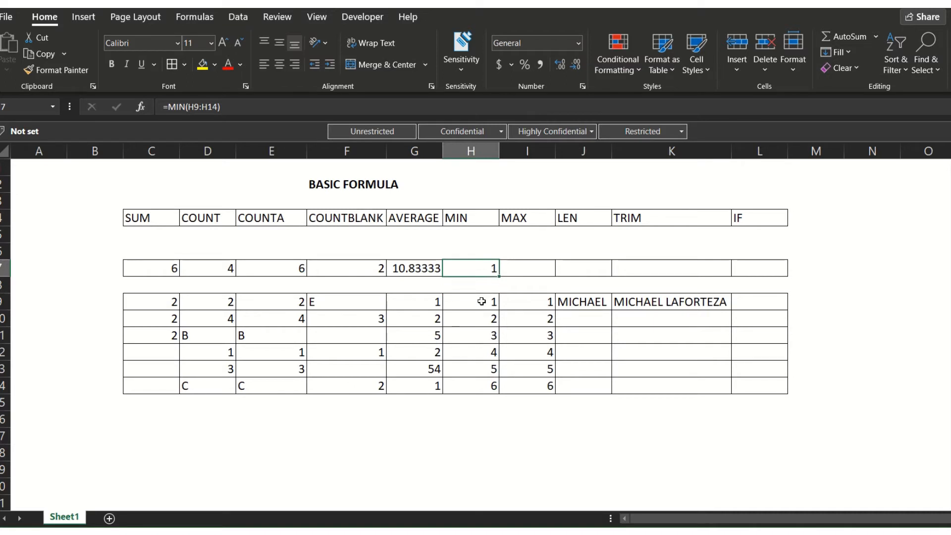
- Change cell H9 to 0 to test how the MIN formula in H7 responds, and set H9 back to 1
{"action": "left_click_drag", "start_coordinate": [482, 301], "coordinate": [456, 382]}
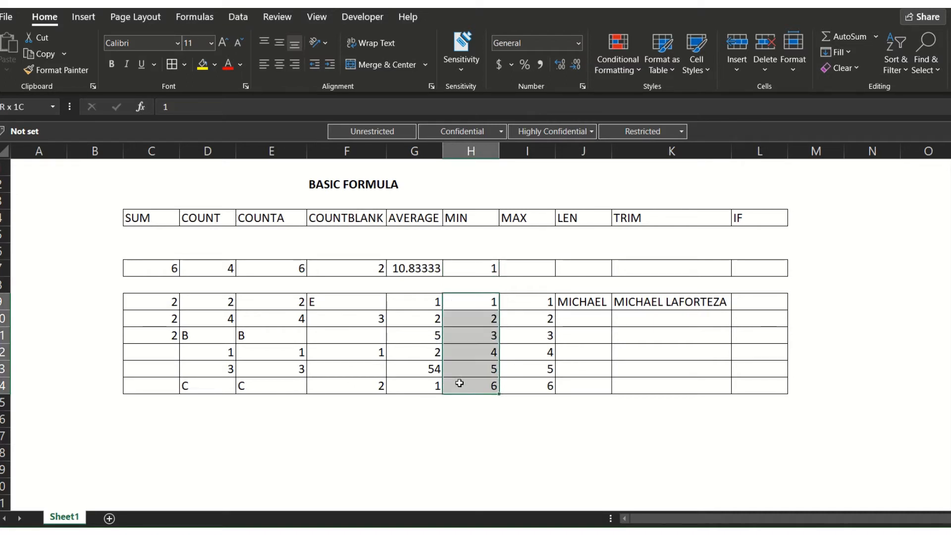
{"action": "left_click", "coordinate": [486, 302]}
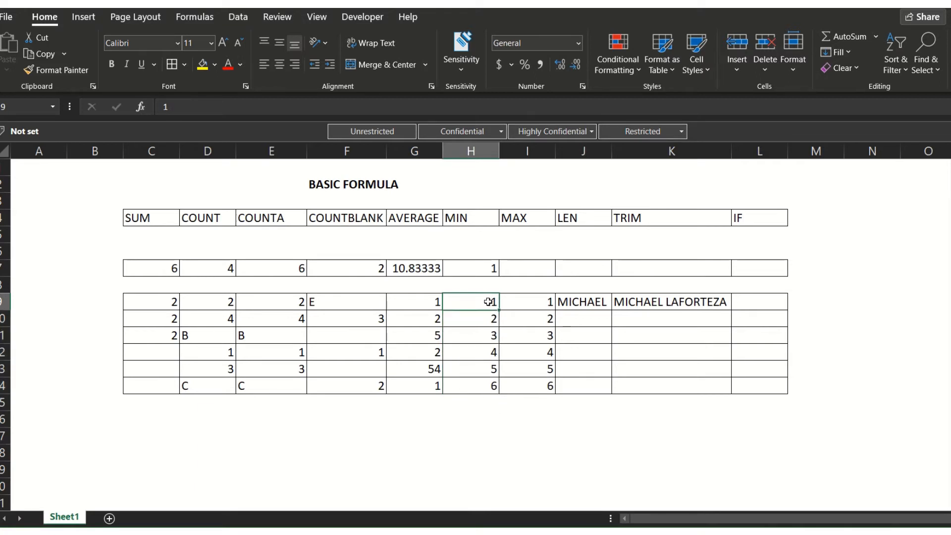
{"action": "type", "text": "0"}
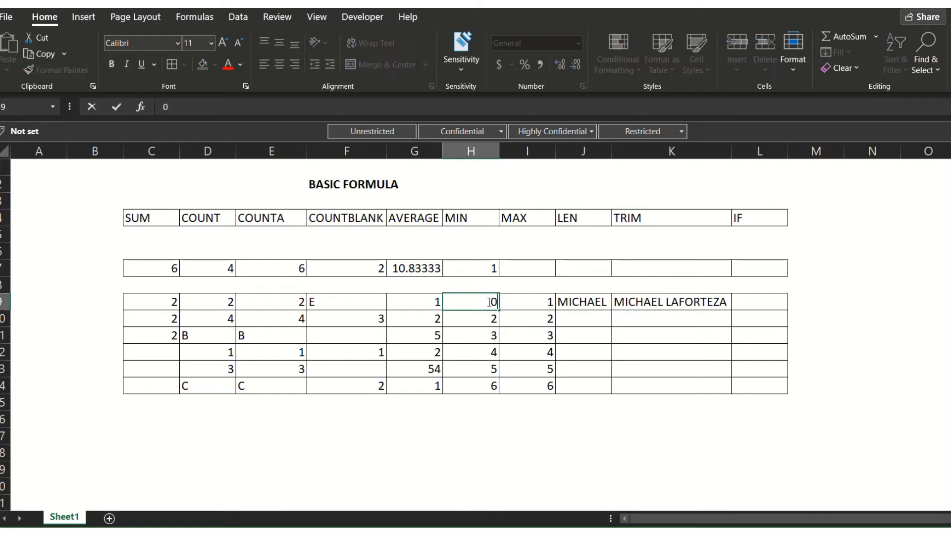
{"action": "key", "text": "Return"}
{"action": "left_click", "coordinate": [486, 269]}
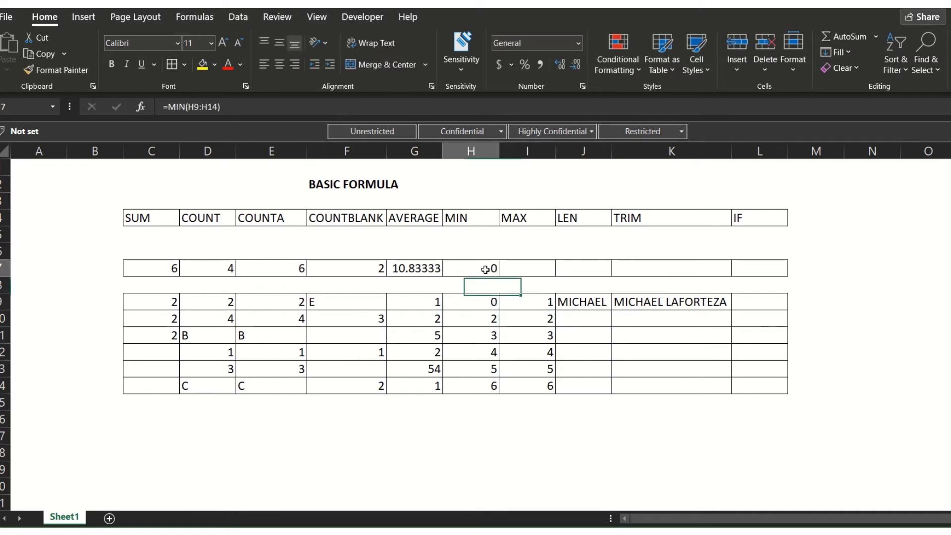
{"action": "left_click", "coordinate": [488, 303]}
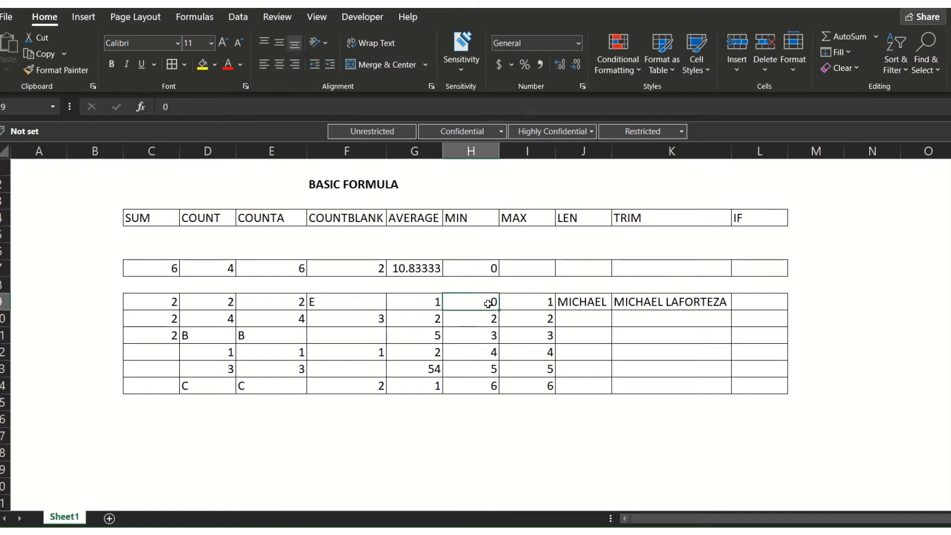
{"action": "type", "text": "1"}
{"action": "left_click", "coordinate": [478, 336]}
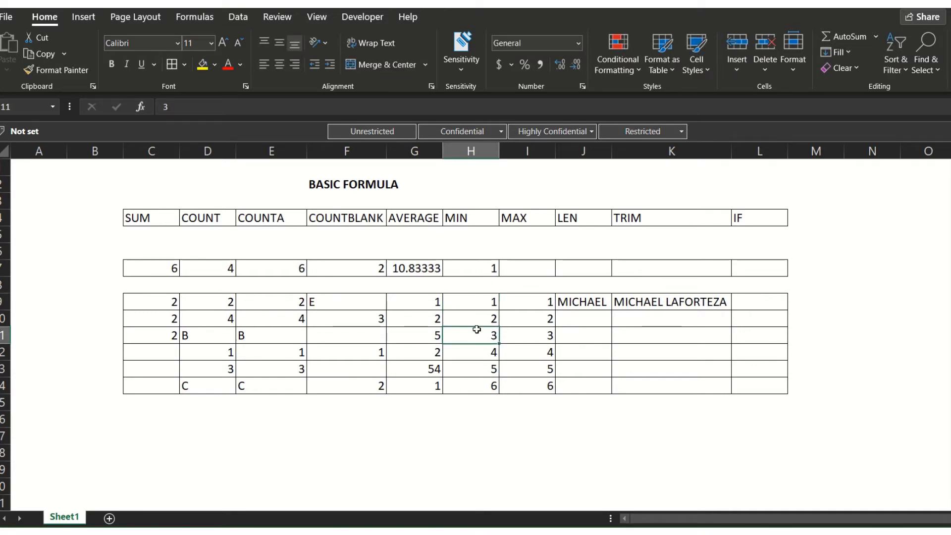
{"action": "left_click_drag", "start_coordinate": [485, 306], "coordinate": [493, 387]}
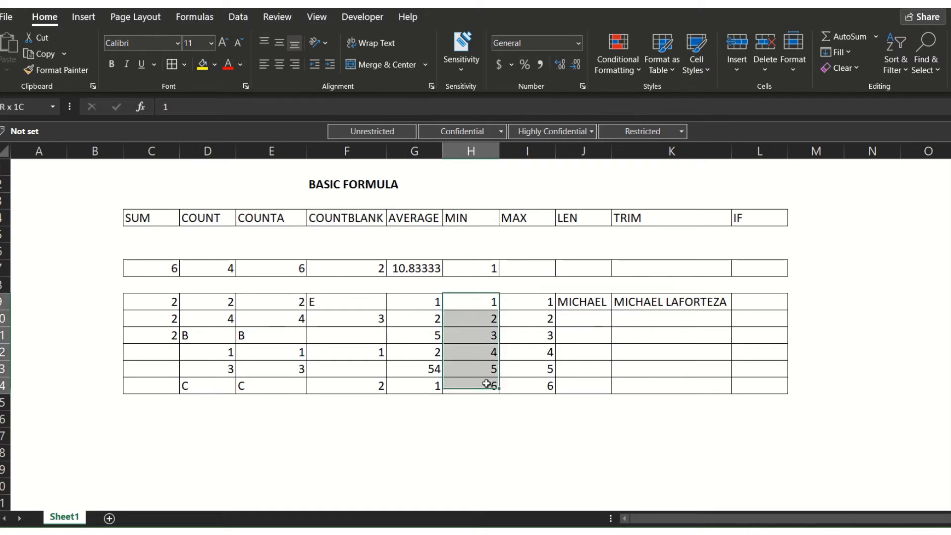
{"action": "left_click", "coordinate": [481, 215]}
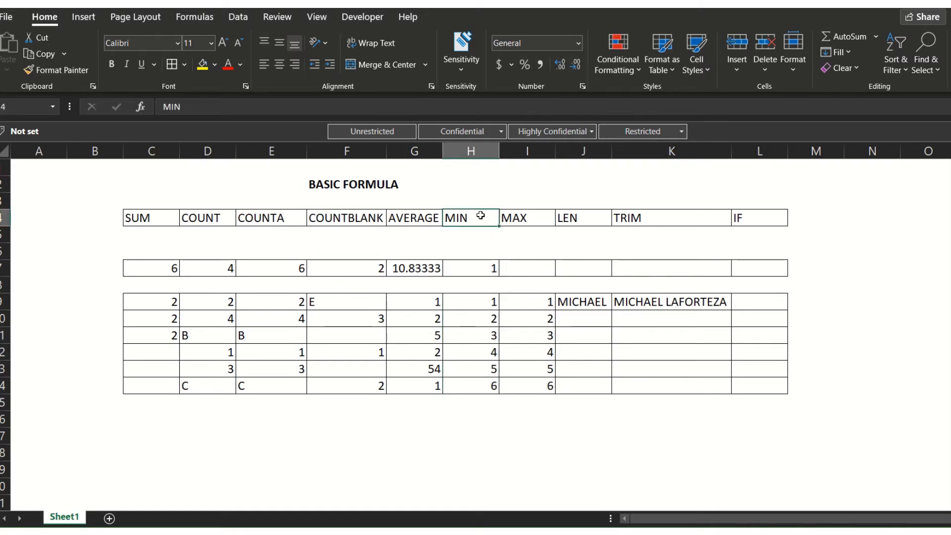
- Enter the formula =MAX(I9:I14) in cell I7 and check the result against the numbers in the MAX column
{"action": "left_click", "coordinate": [529, 213]}
{"action": "left_click", "coordinate": [522, 265]}
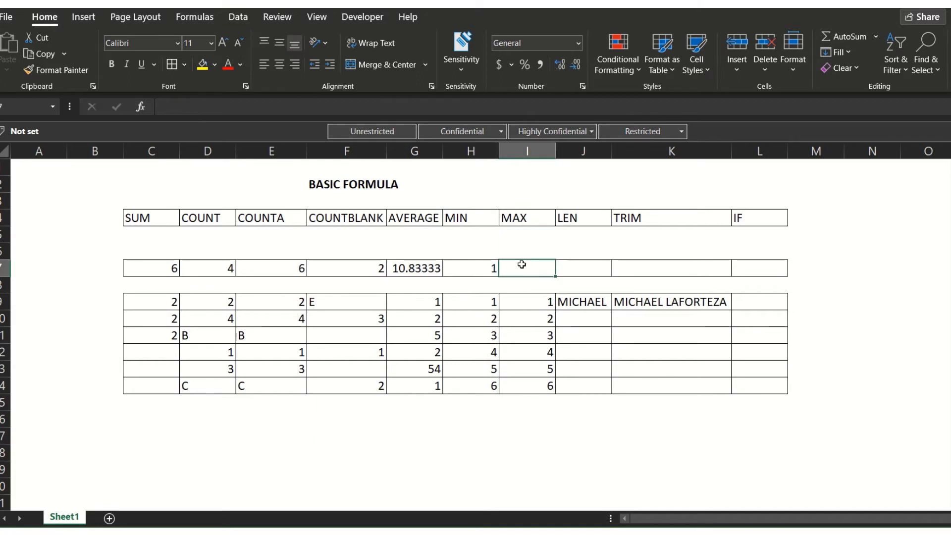
{"action": "type", "text": "=M"}
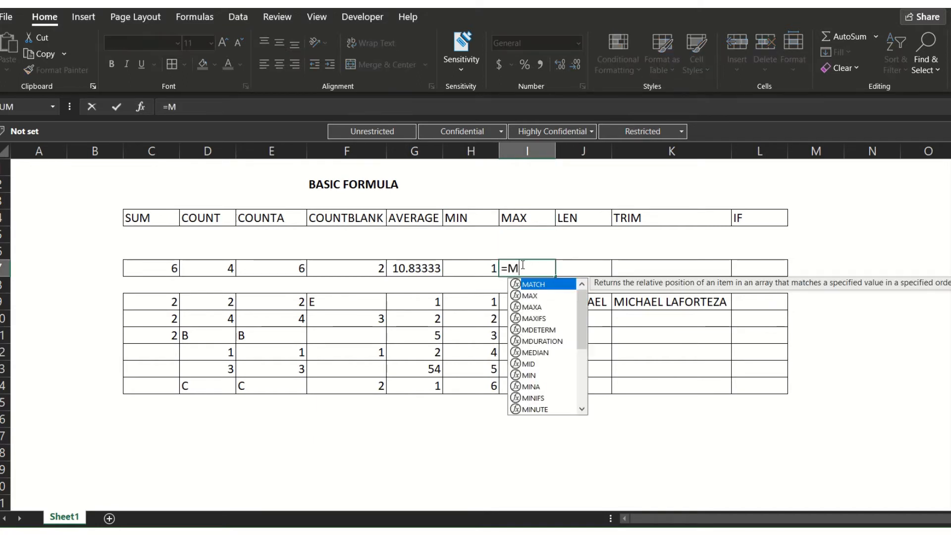
{"action": "type", "text": "AX("}
{"action": "left_click_drag", "start_coordinate": [527, 303], "coordinate": [530, 385]}
{"action": "key", "text": "Return"}
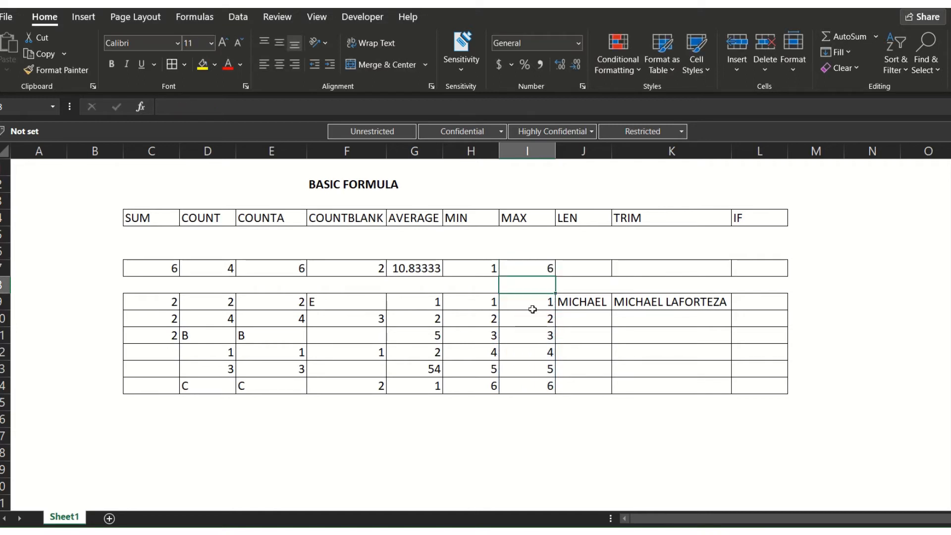
{"action": "left_click", "coordinate": [523, 265]}
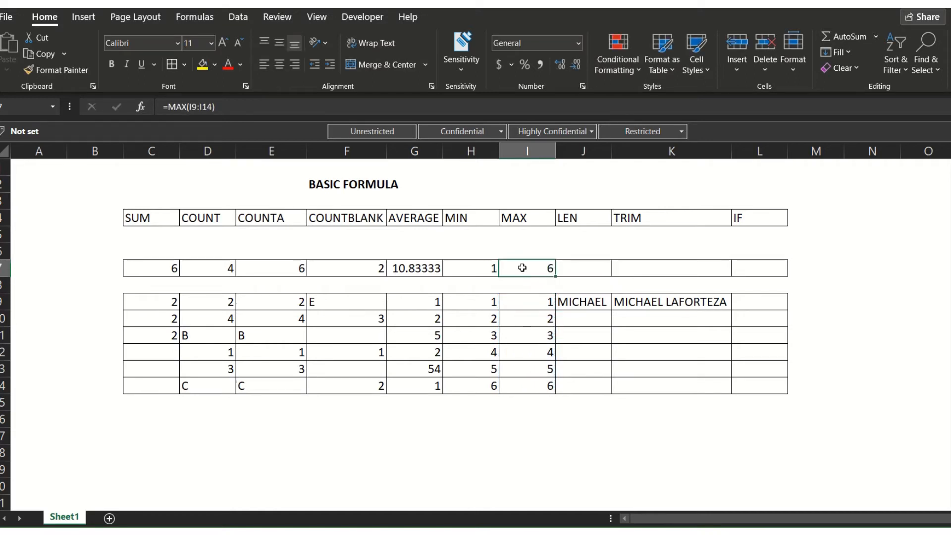
{"action": "left_click", "coordinate": [547, 385]}
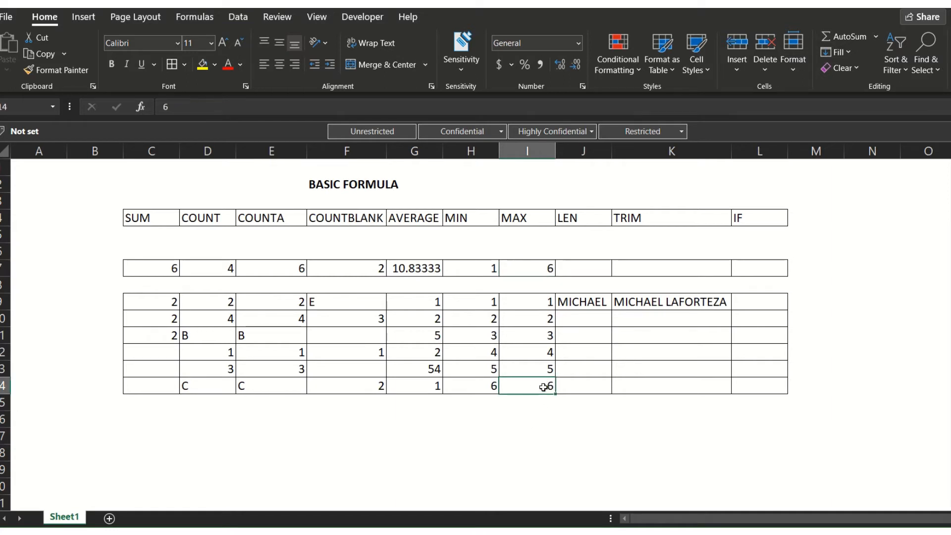
{"action": "left_click", "coordinate": [537, 301]}
{"action": "left_click_drag", "start_coordinate": [537, 301], "coordinate": [537, 386]}
{"action": "left_click", "coordinate": [537, 386]}
- Enter the formula =LEN(J9) in cell J7 to count the characters of the name in J9
{"action": "left_click", "coordinate": [580, 218]}
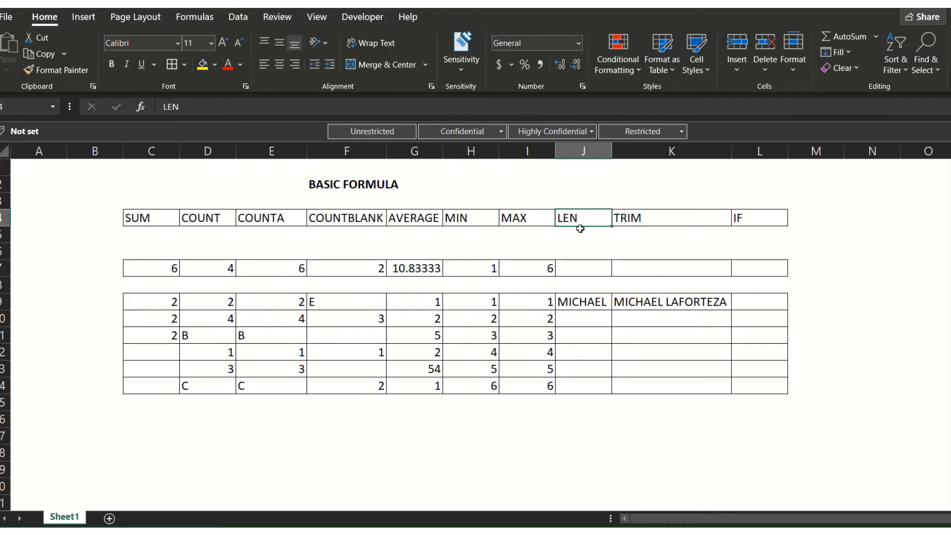
{"action": "left_click", "coordinate": [585, 263]}
{"action": "left_click", "coordinate": [589, 304]}
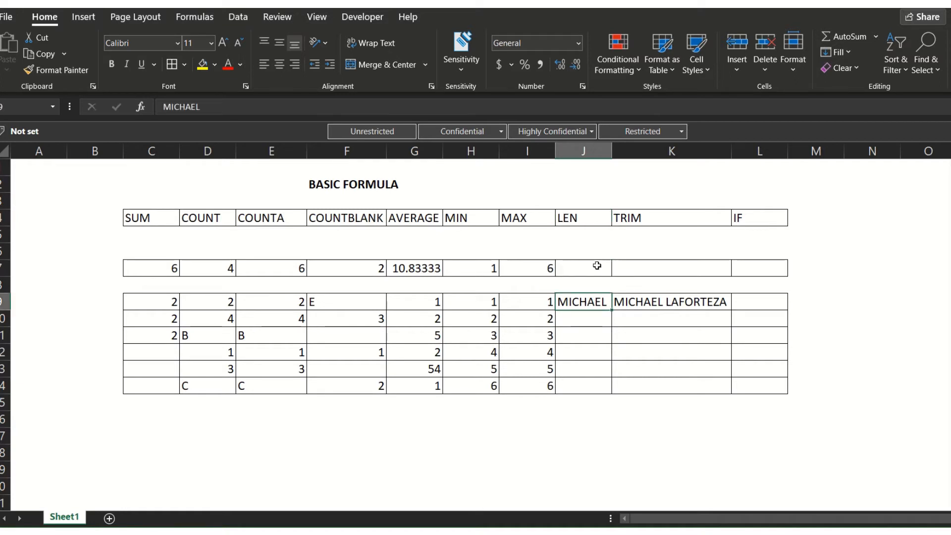
{"action": "left_click", "coordinate": [597, 268]}
{"action": "left_click", "coordinate": [580, 299]}
{"action": "left_click", "coordinate": [585, 273]}
{"action": "type", "text": "-"}
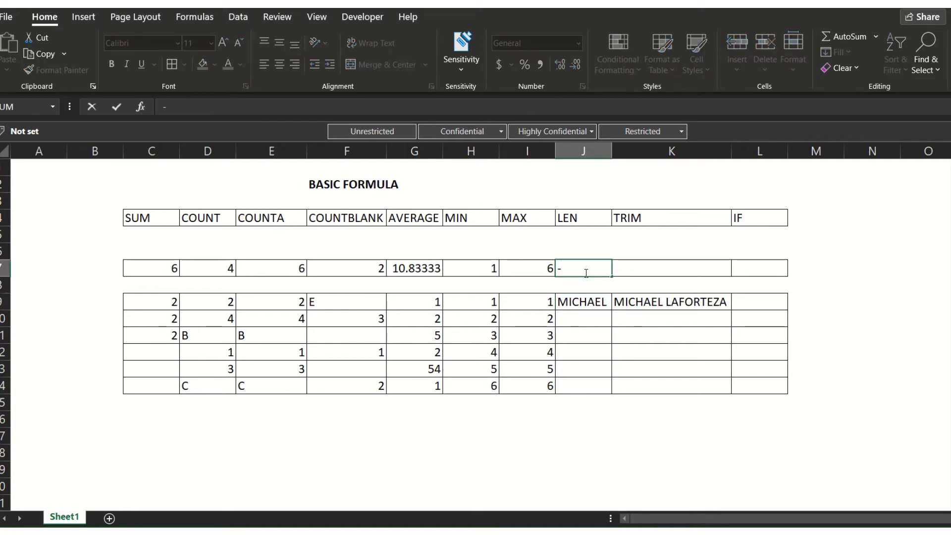
{"action": "key", "text": "Escape"}
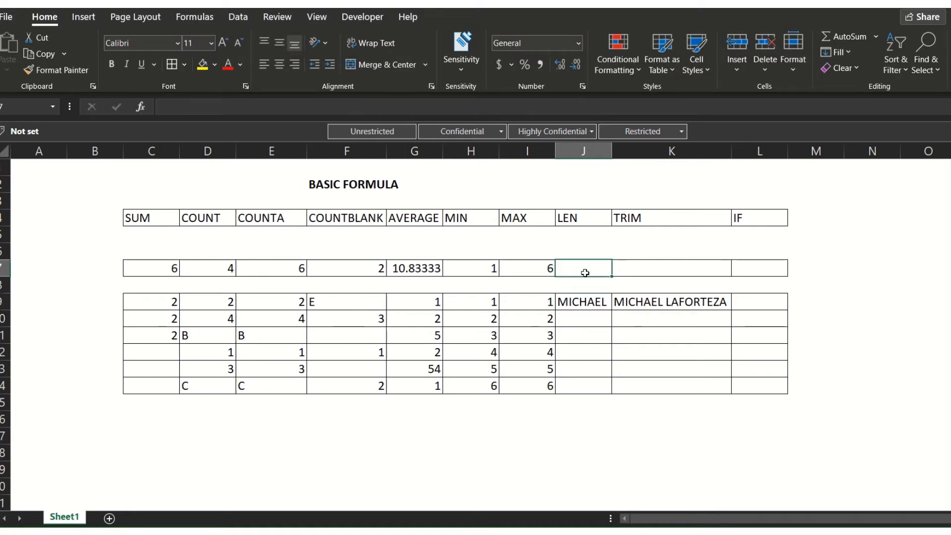
{"action": "type", "text": "=LEN("}
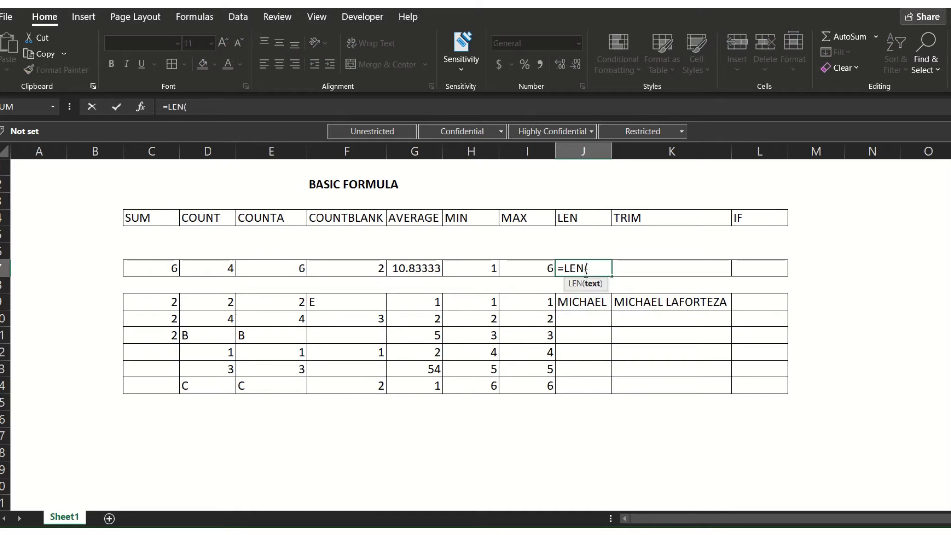
{"action": "left_click", "coordinate": [580, 300]}
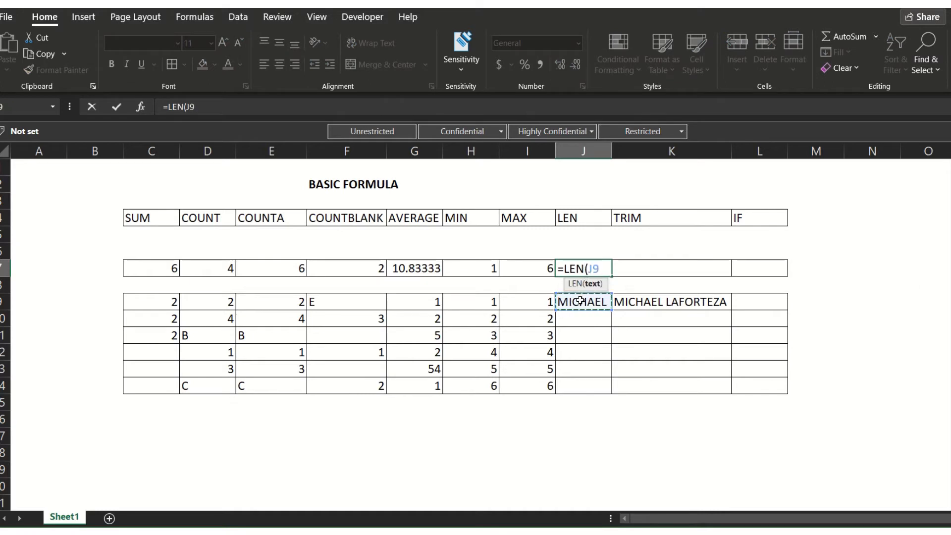
{"action": "key", "text": "Return"}
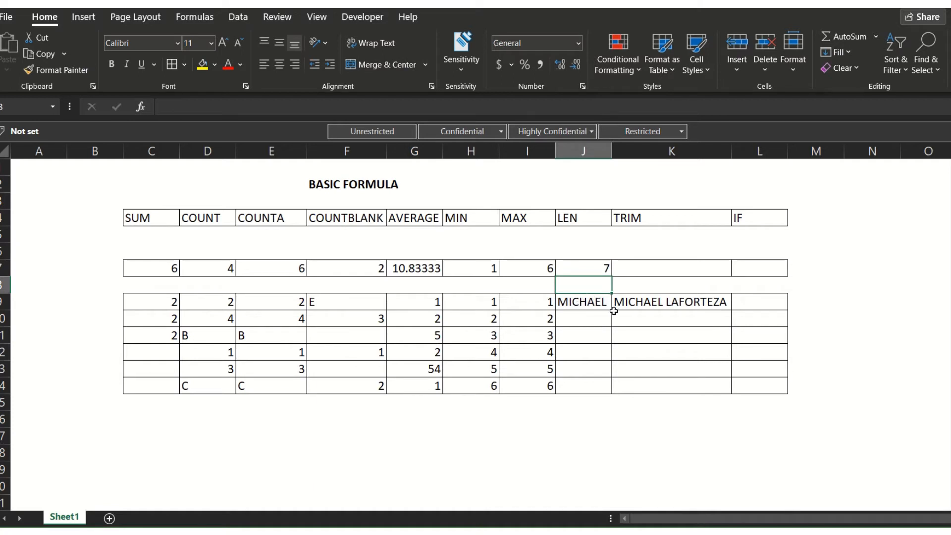
{"action": "left_click", "coordinate": [593, 268]}
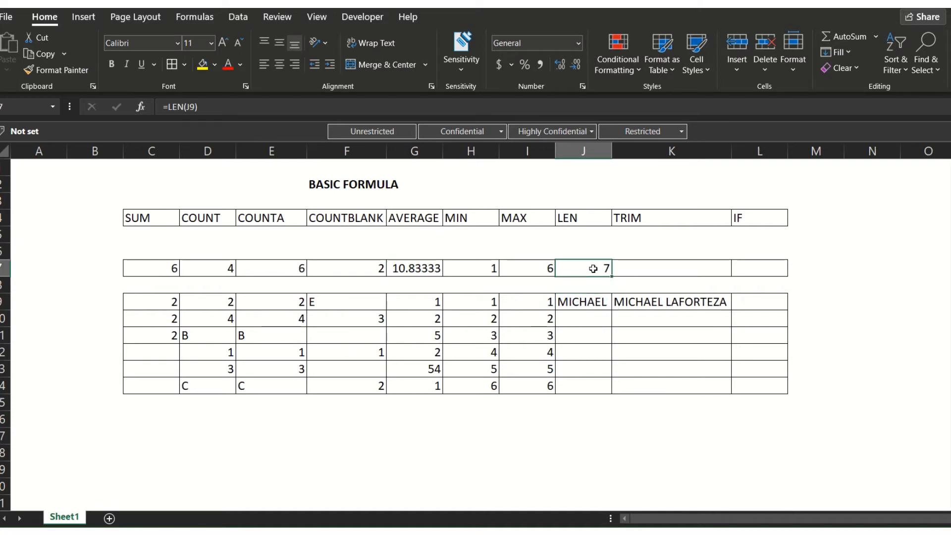
- Append II to the name in J9 to test how the LEN formula in J7 responds, and undo the edit
{"action": "left_click", "coordinate": [588, 299]}
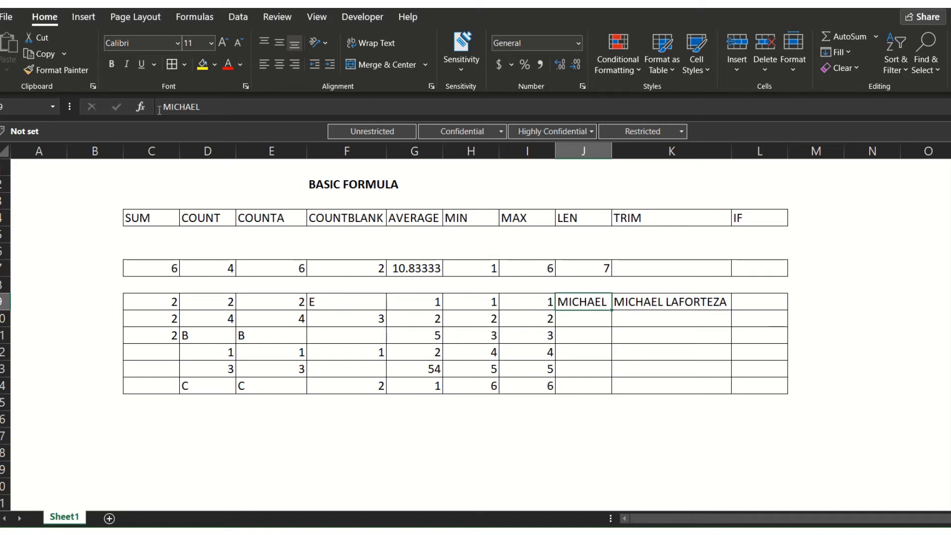
{"action": "left_click", "coordinate": [246, 107]}
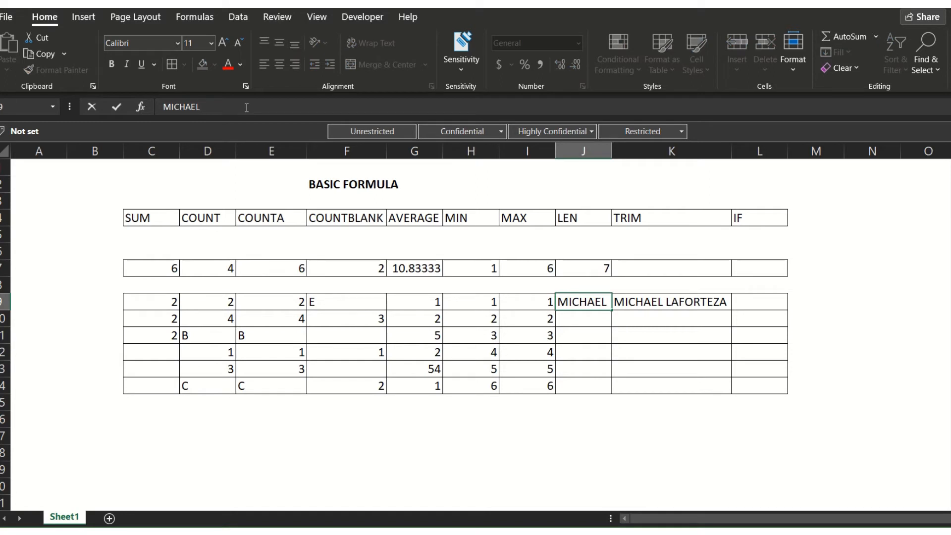
{"action": "type", "text": "I"}
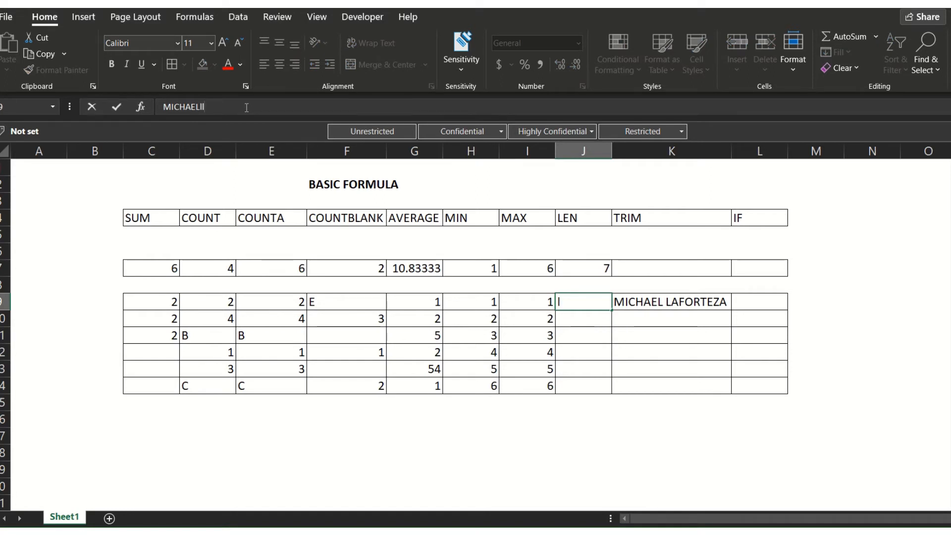
{"action": "key", "text": "Return"}
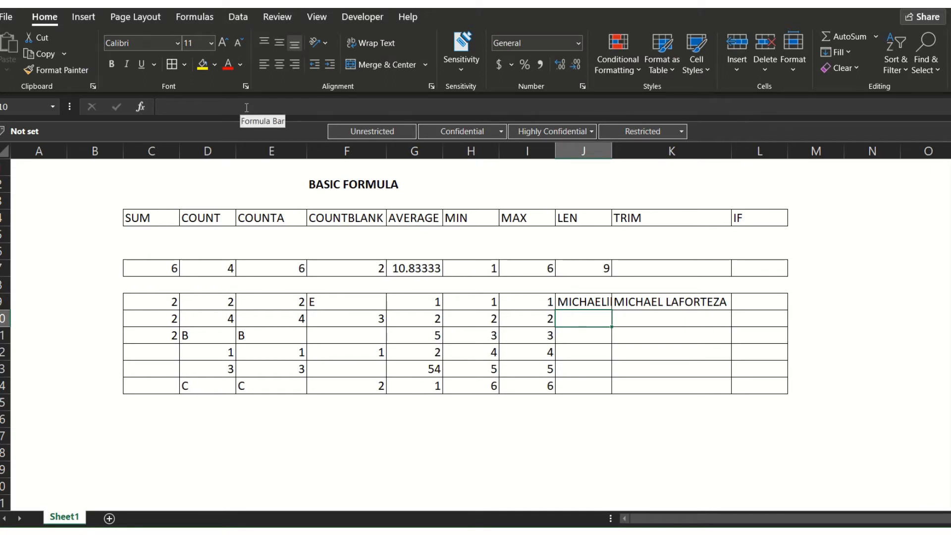
{"action": "left_click", "coordinate": [593, 268]}
{"action": "key", "text": "ctrl+z"}
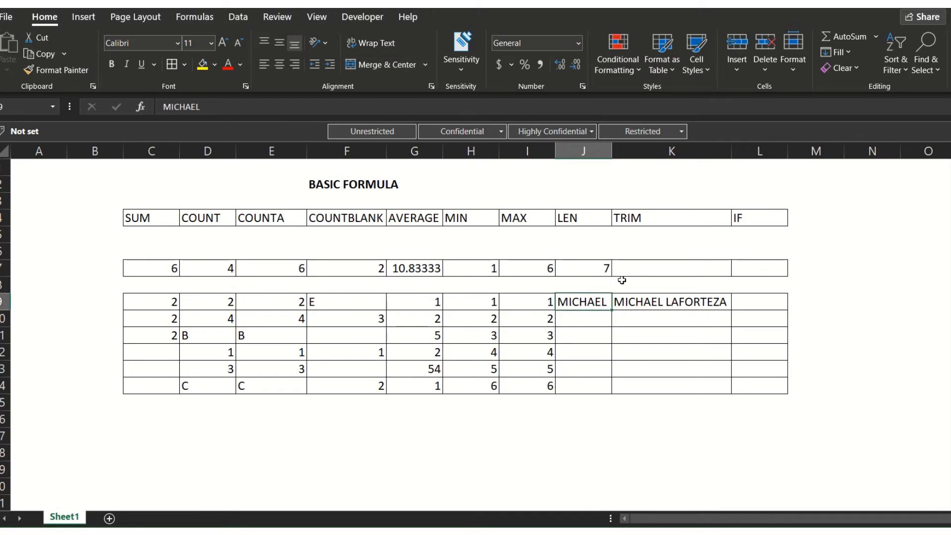
- Replace the full name in K9 under the TRIM header with only the first name, split by a space after its third letter
{"action": "left_click", "coordinate": [657, 223]}
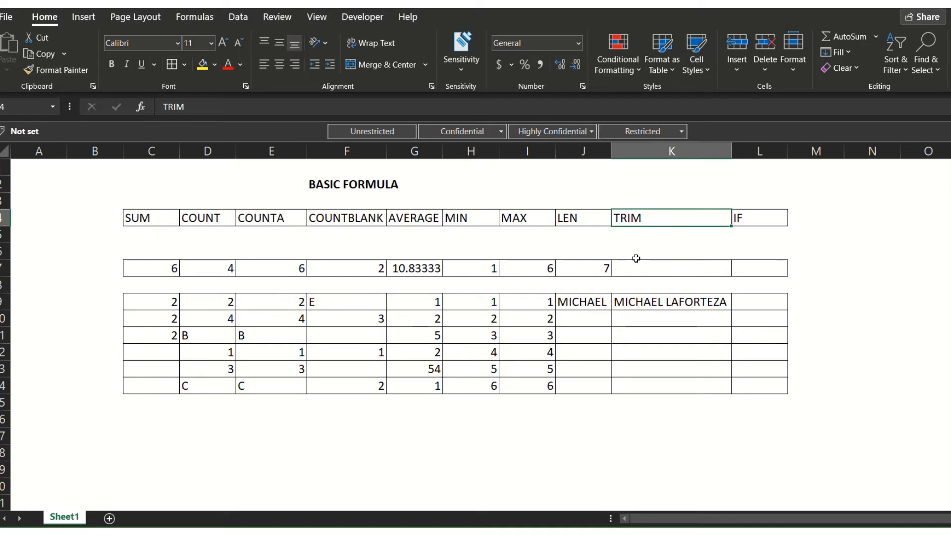
{"action": "left_click", "coordinate": [673, 307]}
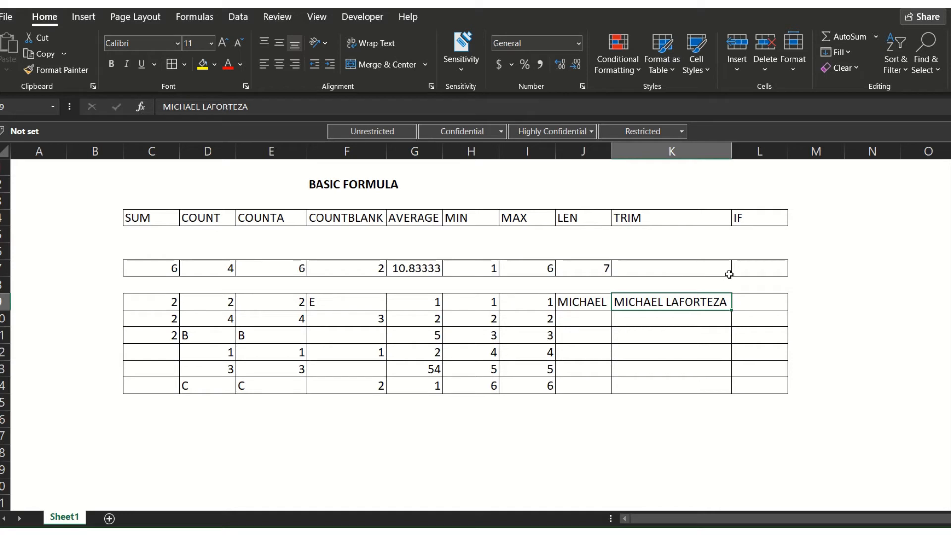
{"action": "type", "text": "MIC HAEL"}
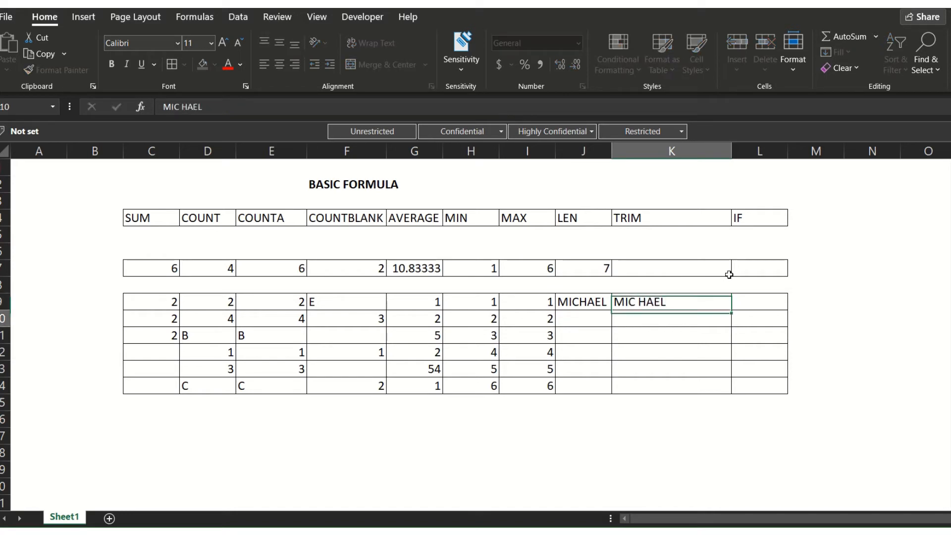
{"action": "key", "text": "Return"}
{"action": "key", "text": "Up"}
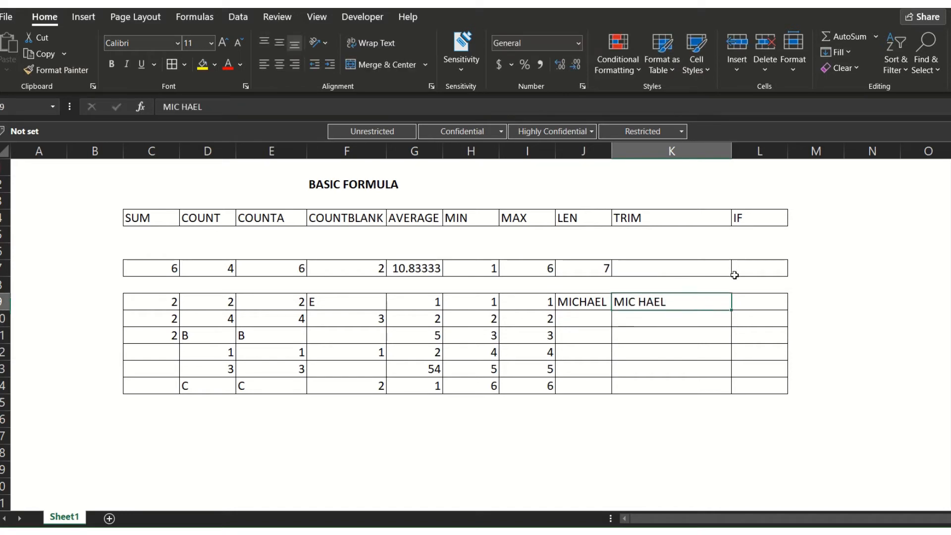
- Inspect the space inside the name in K9 and highlight the range K9:K20 in the TRIM column
{"action": "left_click", "coordinate": [181, 106]}
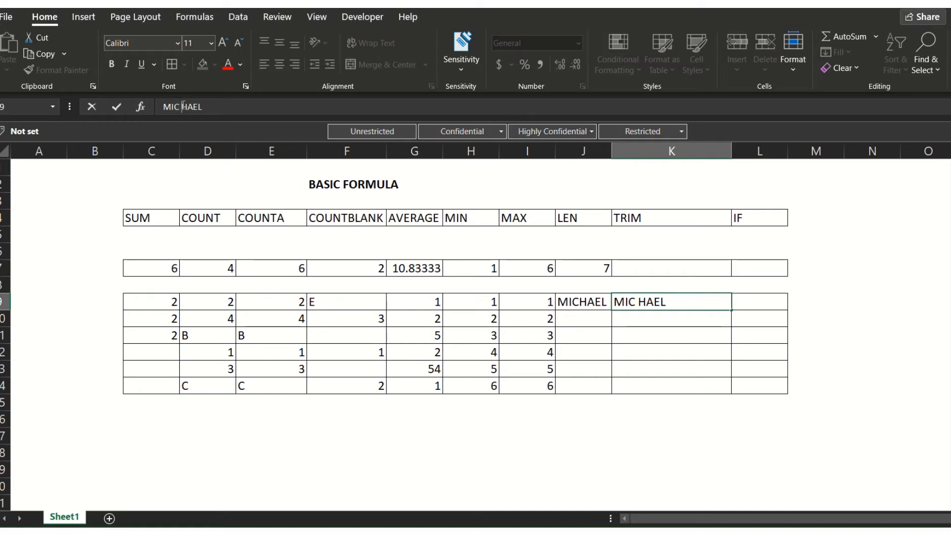
{"action": "key", "text": "Escape"}
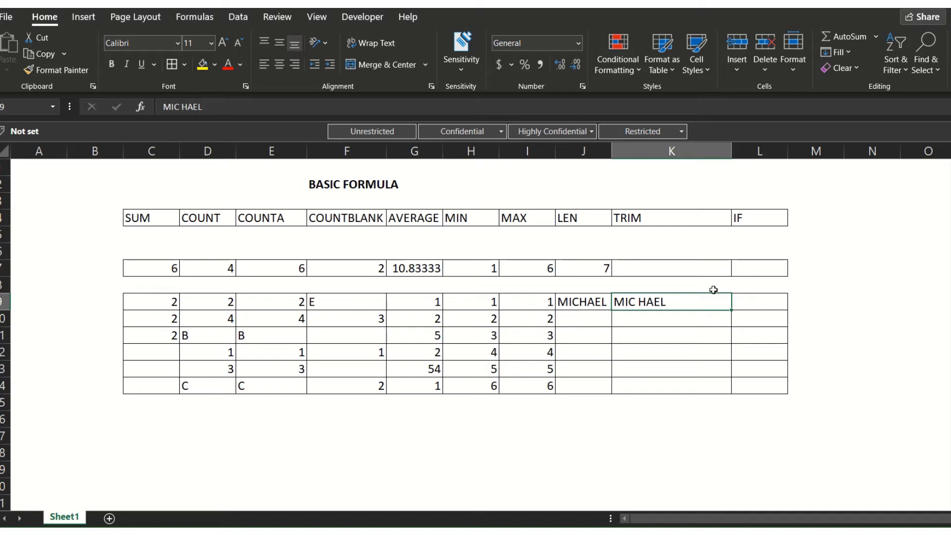
{"action": "double_click", "coordinate": [645, 302]}
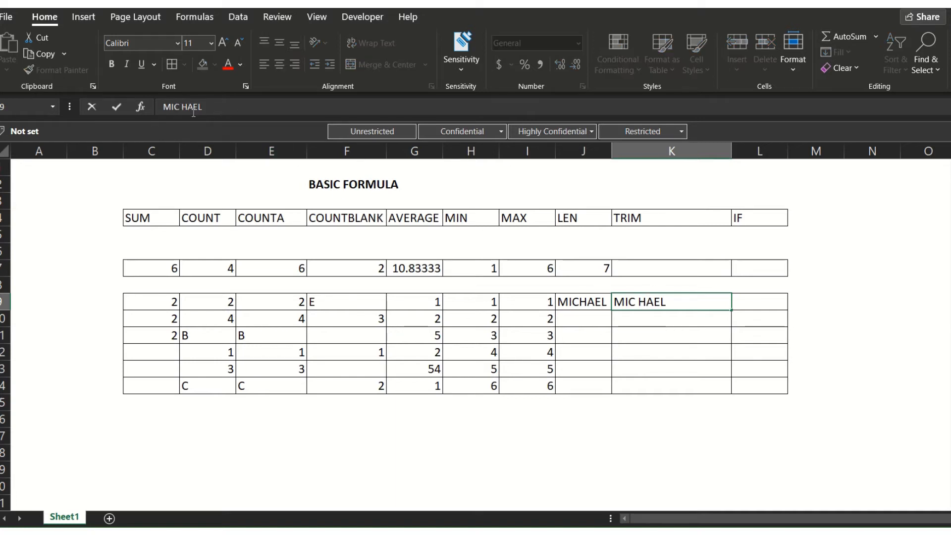
{"action": "key", "text": "Escape"}
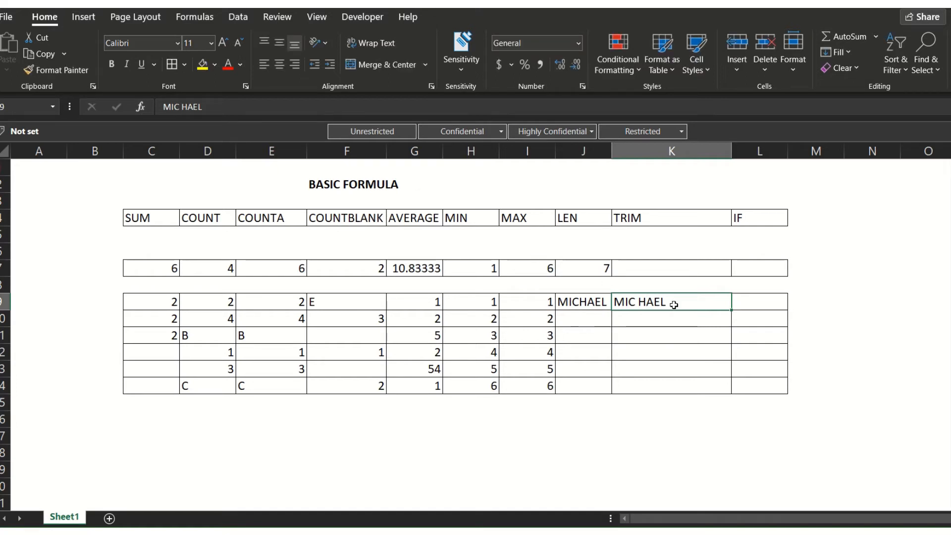
{"action": "left_click_drag", "start_coordinate": [671, 304], "coordinate": [660, 490]}
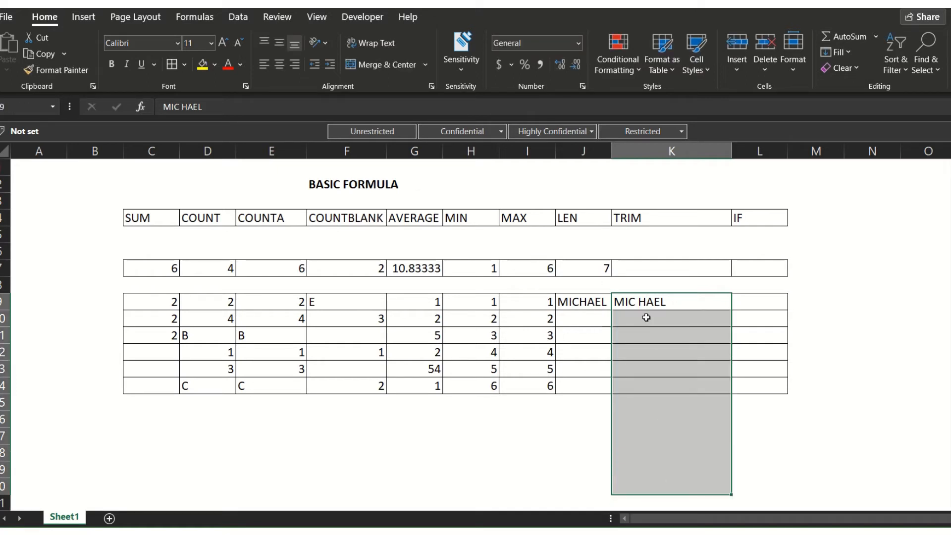
- Enter the formula =TRIM(K9) in cell K7 to trim the spaces from the name in K9
{"action": "left_click", "coordinate": [646, 318]}
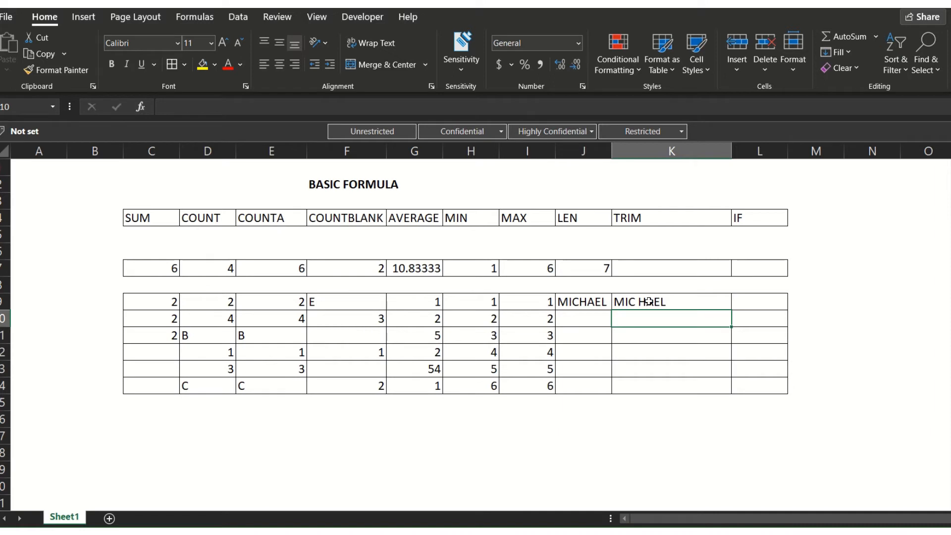
{"action": "left_click", "coordinate": [648, 301]}
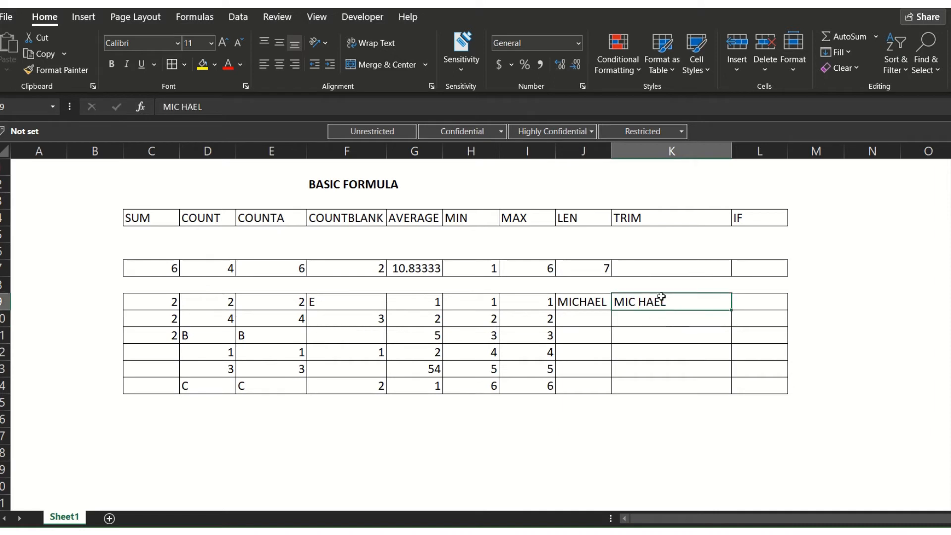
{"action": "left_click", "coordinate": [636, 219]}
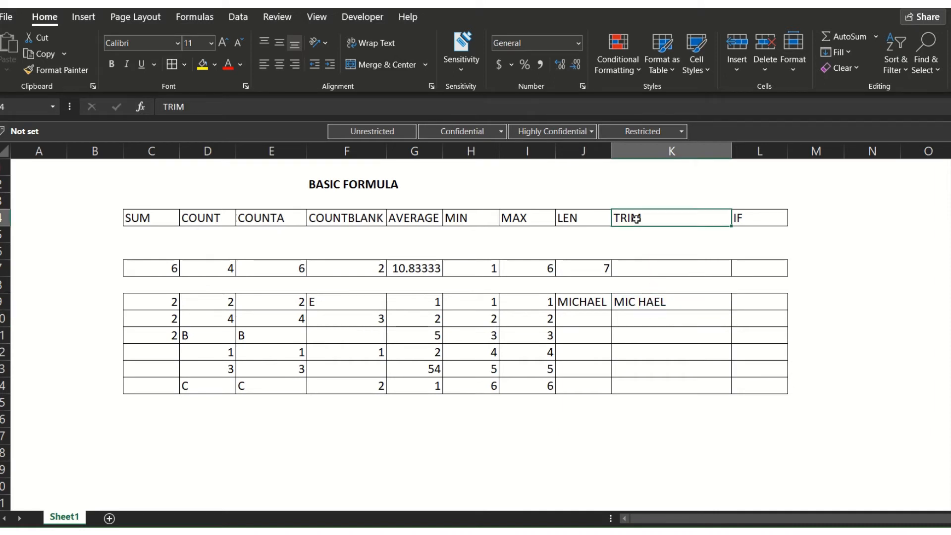
{"action": "left_click", "coordinate": [640, 269]}
{"action": "type", "text": "="}
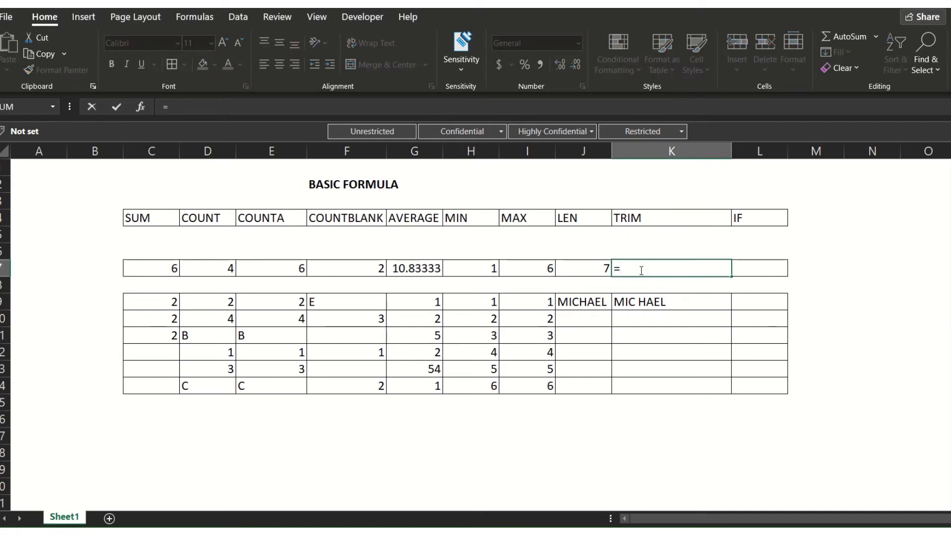
{"action": "type", "text": "TRIM("}
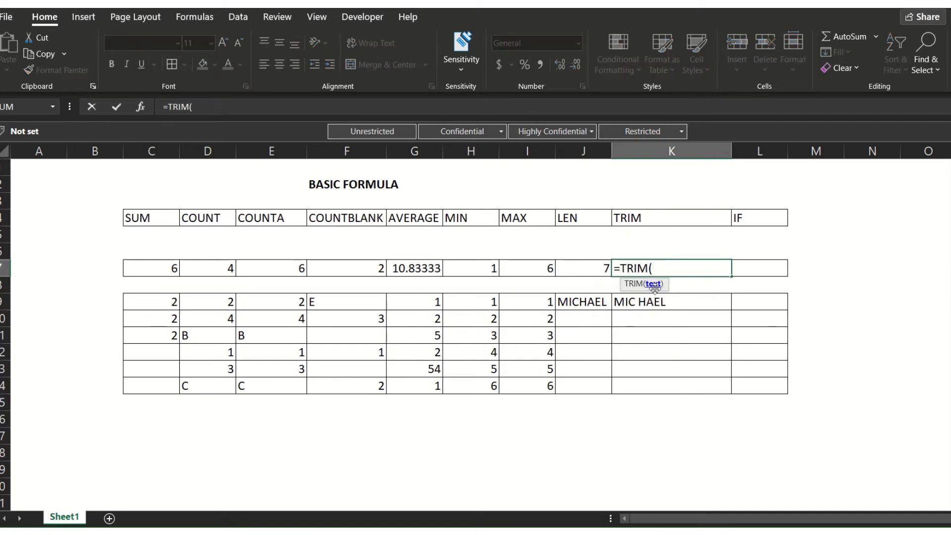
{"action": "left_click", "coordinate": [702, 301]}
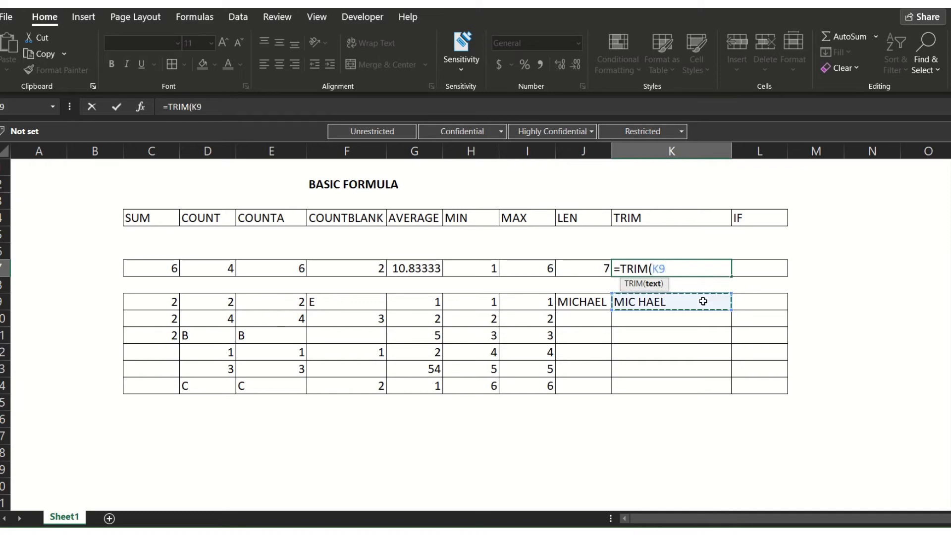
{"action": "type", "text": ")"}
{"action": "key", "text": "Return"}
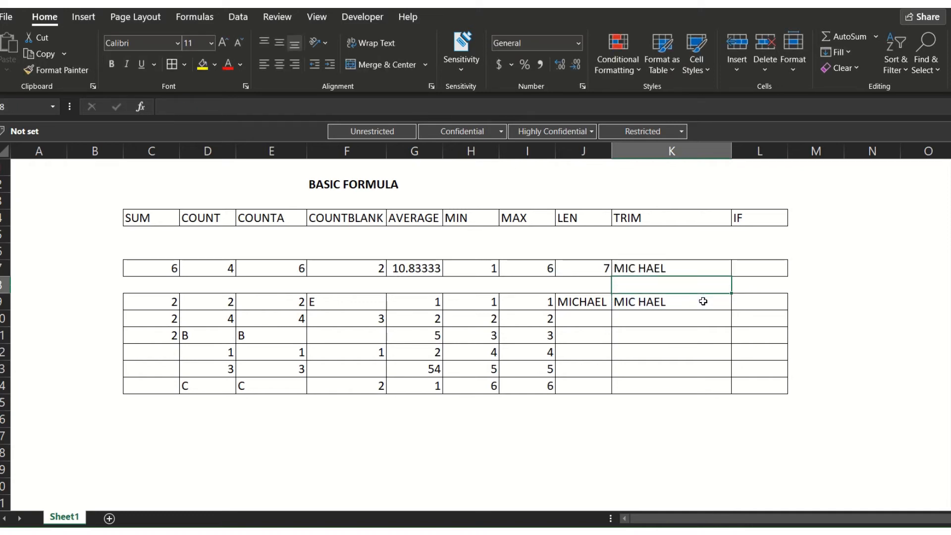
- Re-enter the formula =TRIM(K9) in K7 and inspect the spacing of the name in K9
{"action": "left_click", "coordinate": [683, 269]}
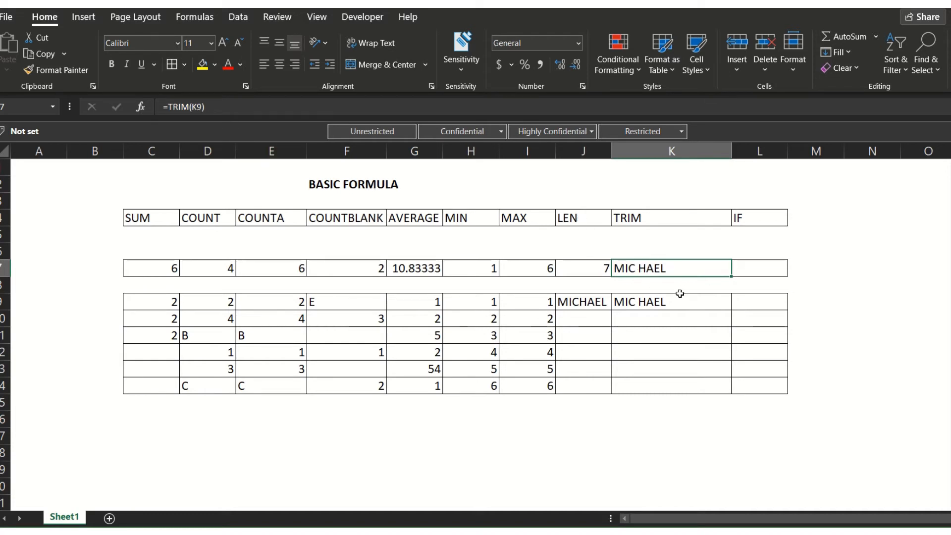
{"action": "type", "text": "=TRIM"}
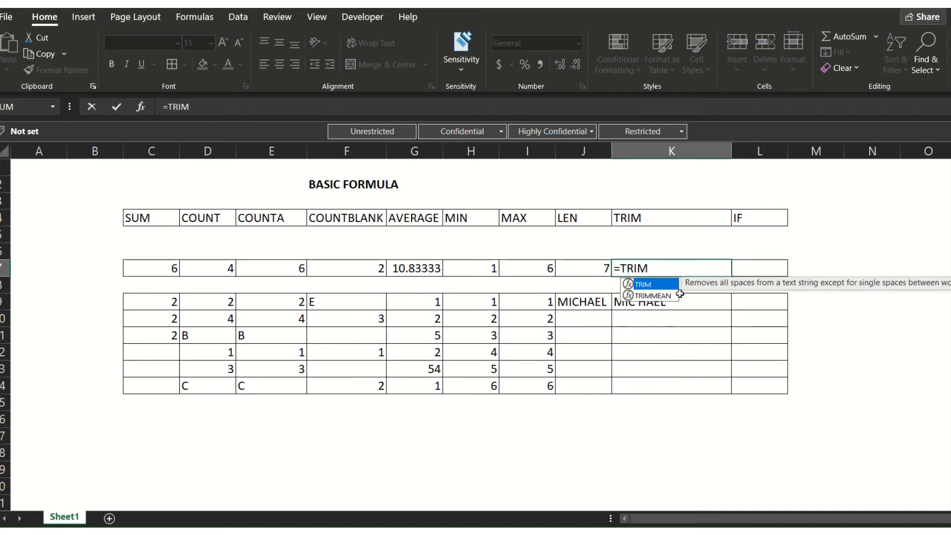
{"action": "type", "text": "("}
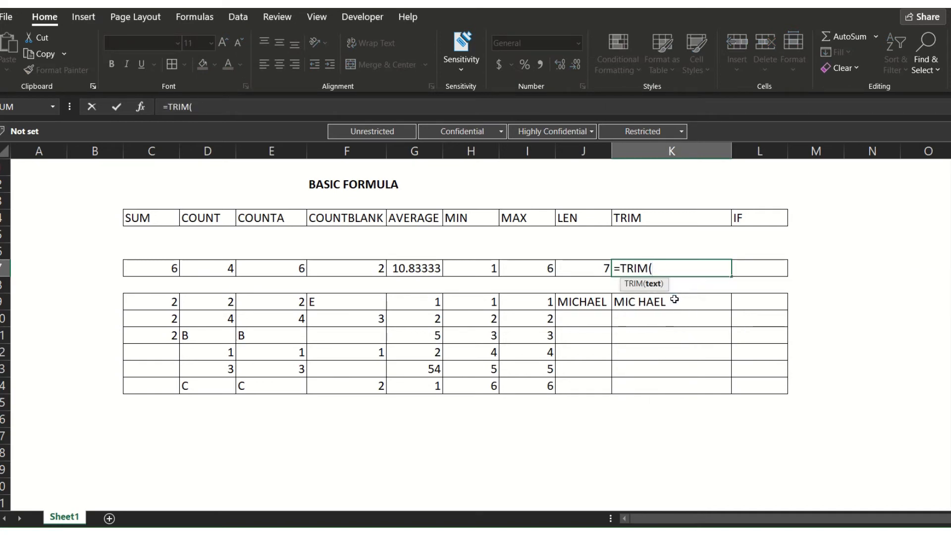
{"action": "left_click", "coordinate": [675, 299]}
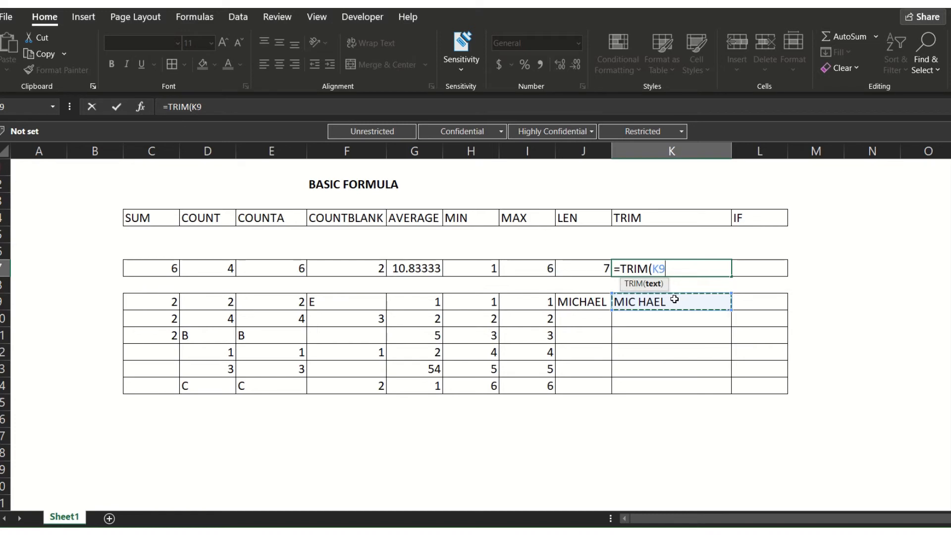
{"action": "key", "text": "Return"}
{"action": "left_click", "coordinate": [654, 302]}
{"action": "double_click", "coordinate": [654, 302]}
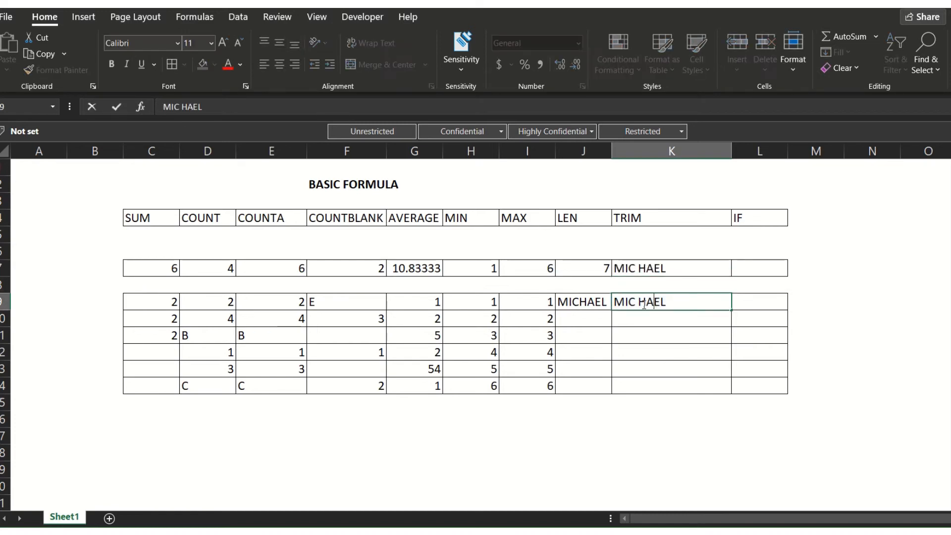
- Delete the K9 reference from the existing TRIM formula in K7 and pick K9 again as its text argument
{"action": "left_click", "coordinate": [642, 269]}
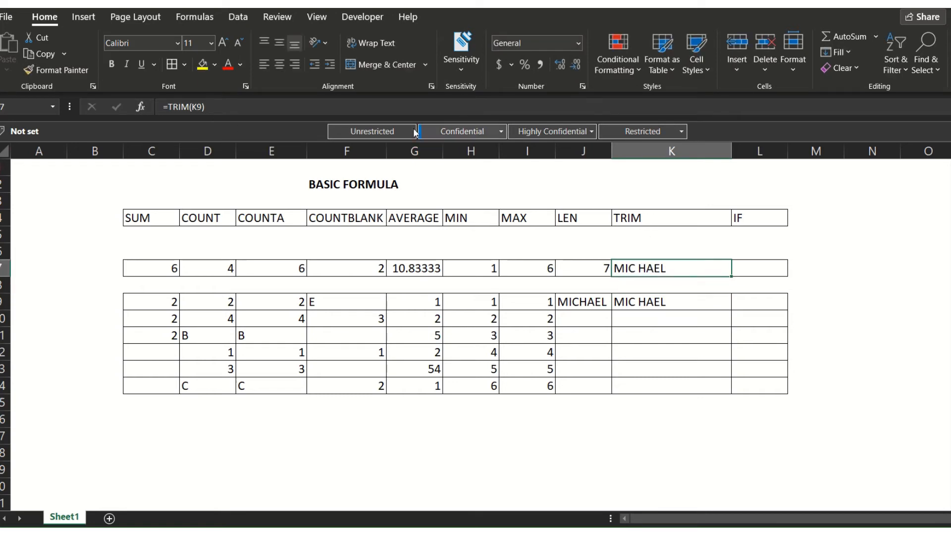
{"action": "key", "text": "F2"}
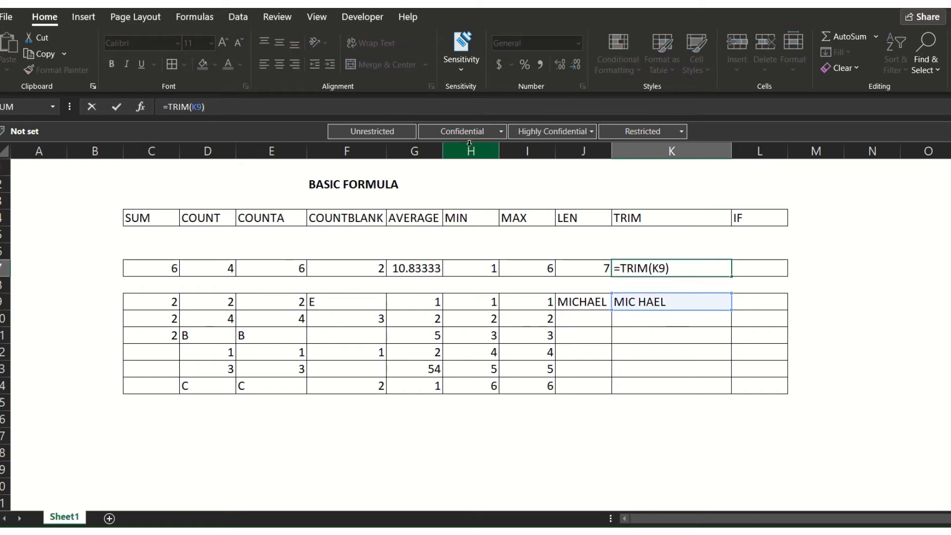
{"action": "key", "text": "BackSpace"}
{"action": "key", "text": "BackSpace"}
{"action": "key", "text": "BackSpace"}
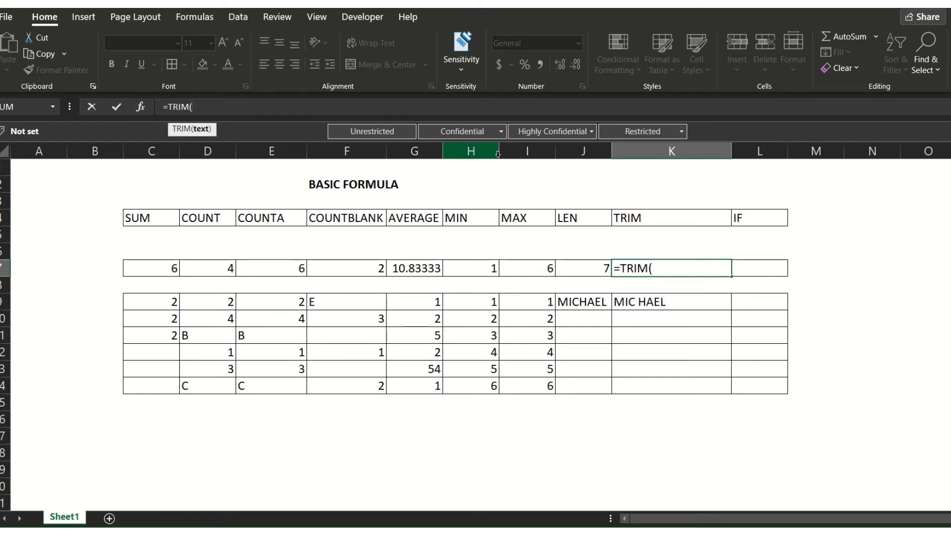
{"action": "left_click", "coordinate": [683, 304]}
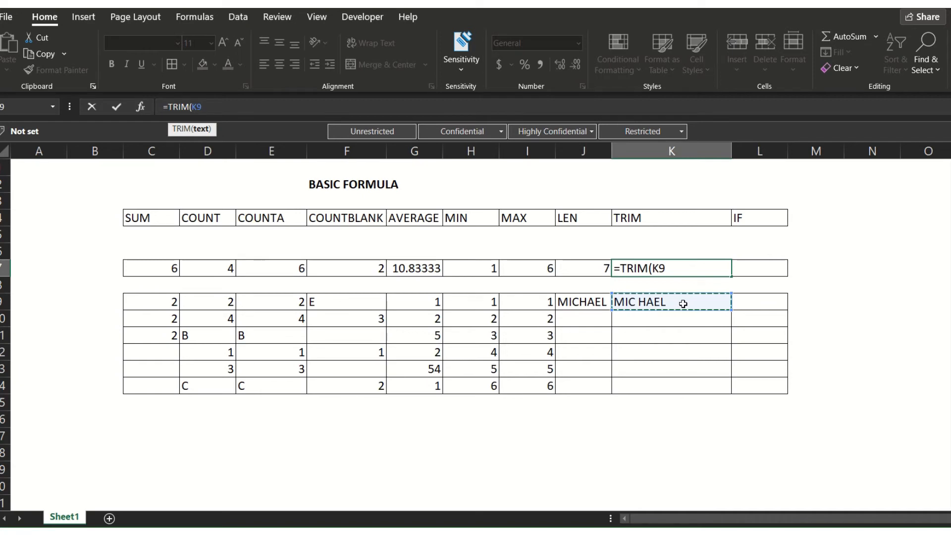
{"action": "key", "text": "Return"}
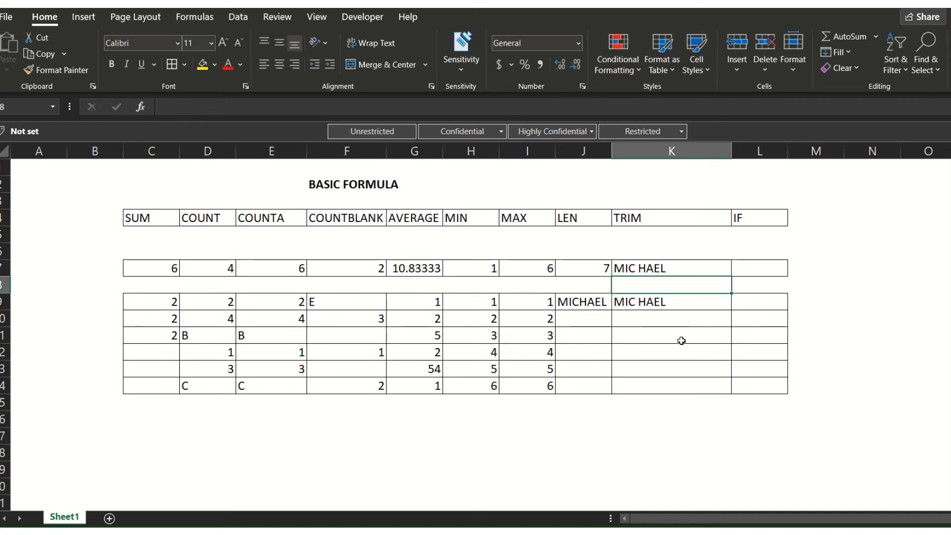
- Compare the TRIM formula in K7 with the source name in K9
{"action": "left_click", "coordinate": [690, 269]}
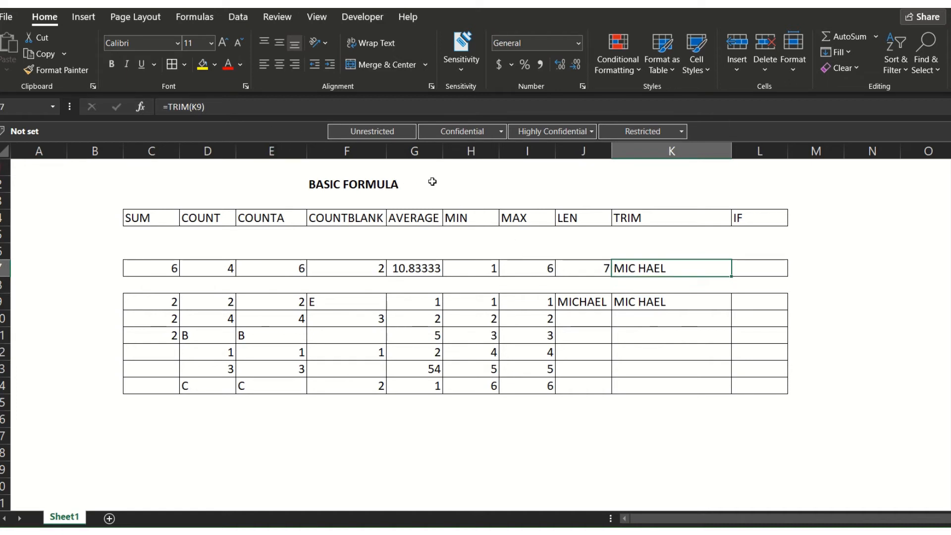
{"action": "left_click", "coordinate": [662, 307]}
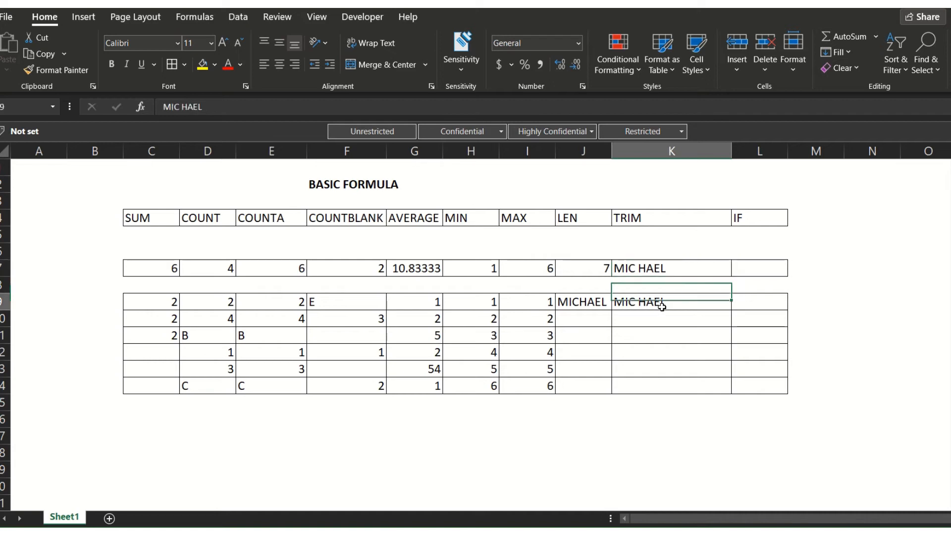
{"action": "left_click", "coordinate": [649, 269]}
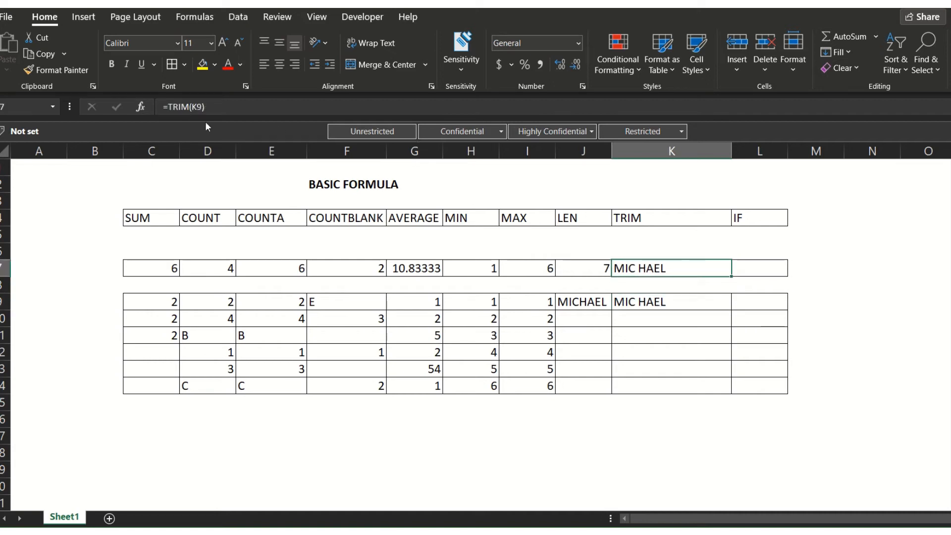
{"action": "left_click", "coordinate": [234, 108]}
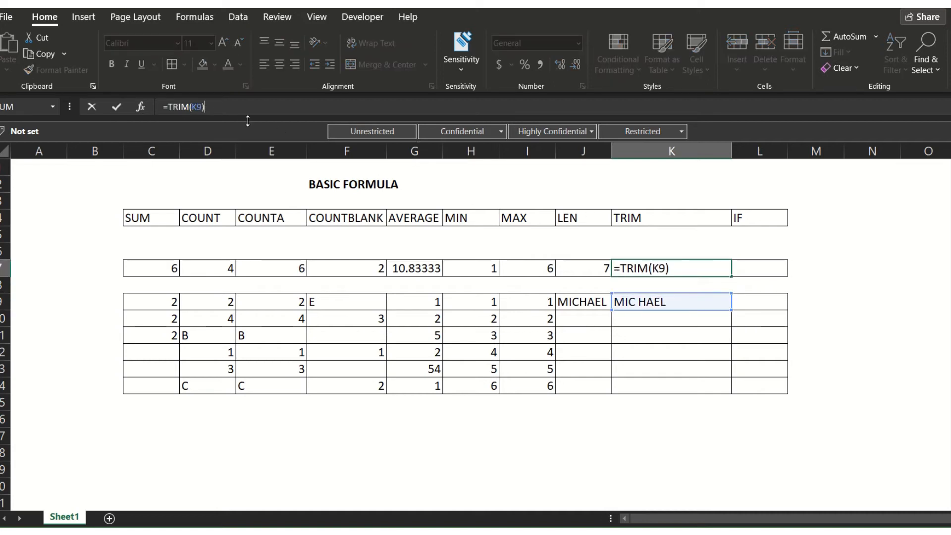
{"action": "left_click", "coordinate": [659, 272]}
- Replace the split name in K9 with the same first name written without a space
{"action": "left_click", "coordinate": [657, 296]}
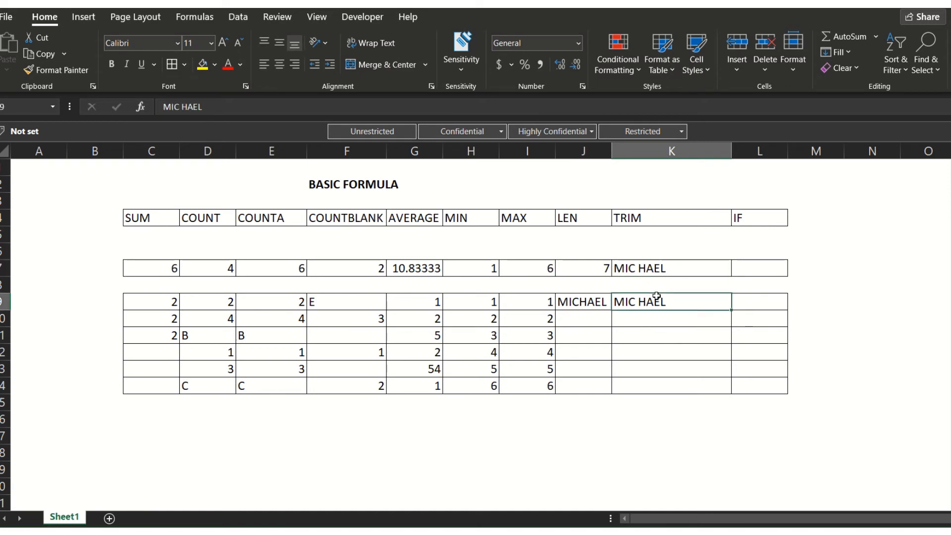
{"action": "type", "text": "MICHAEL"}
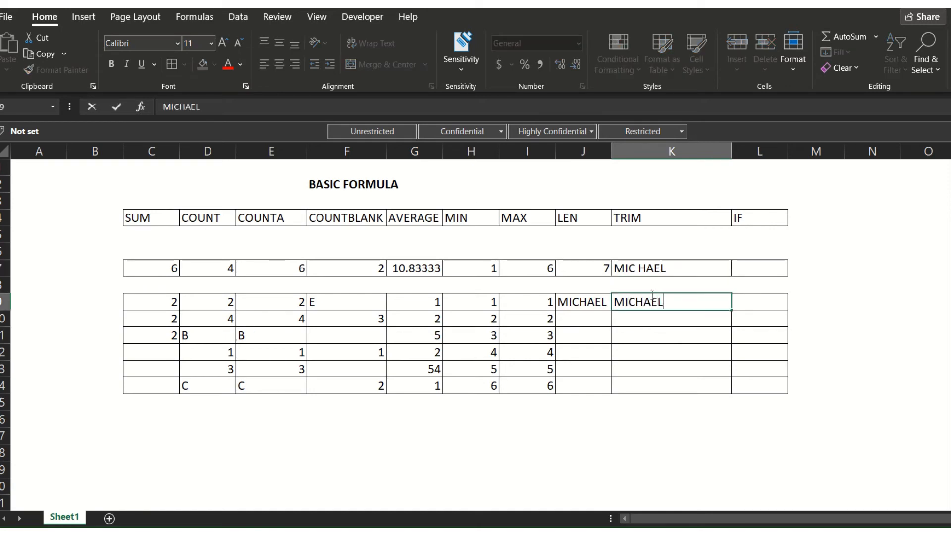
{"action": "key", "text": "Return"}
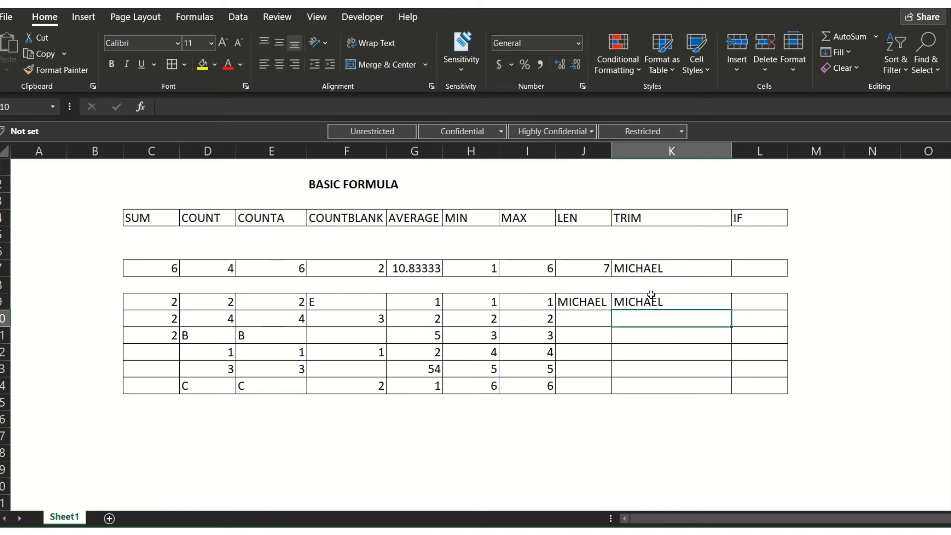
- Copy K7 and paste it over itself as a value to replace the TRIM formula, check the cell's content, and undo the paste
{"action": "left_click", "coordinate": [678, 271]}
{"action": "double_click", "coordinate": [678, 271]}
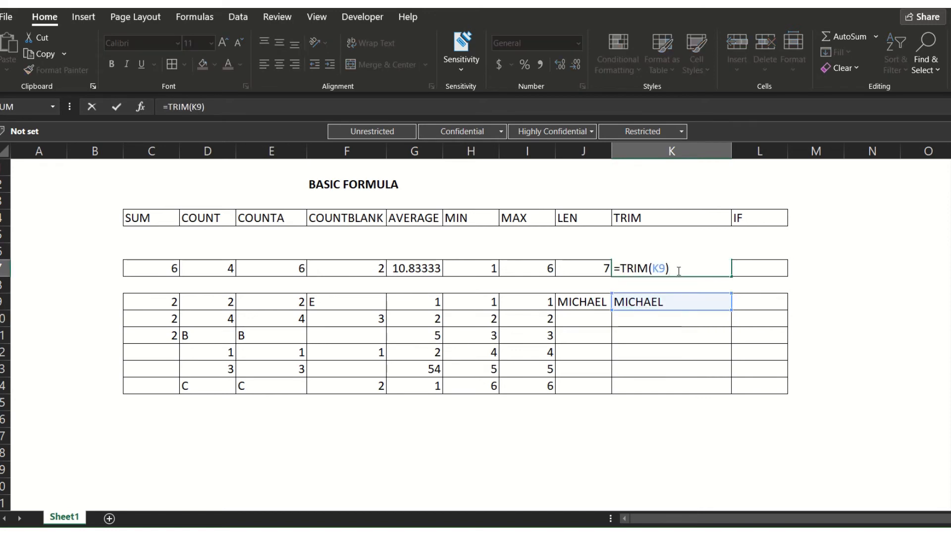
{"action": "key", "text": "Escape"}
{"action": "key", "text": "ctrl+c"}
{"action": "key", "text": "ctrl+v"}
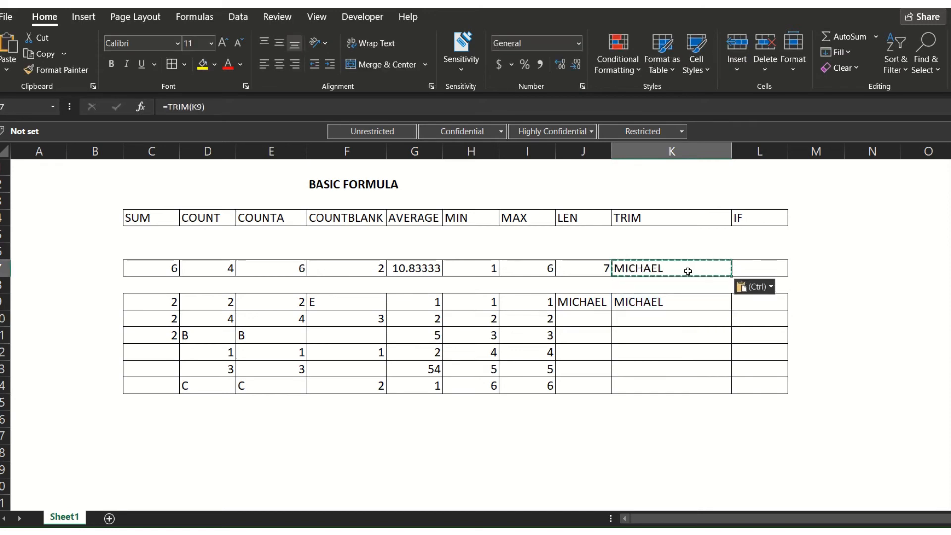
{"action": "left_click", "coordinate": [754, 287]}
{"action": "left_click", "coordinate": [746, 389]}
{"action": "left_click", "coordinate": [336, 103]}
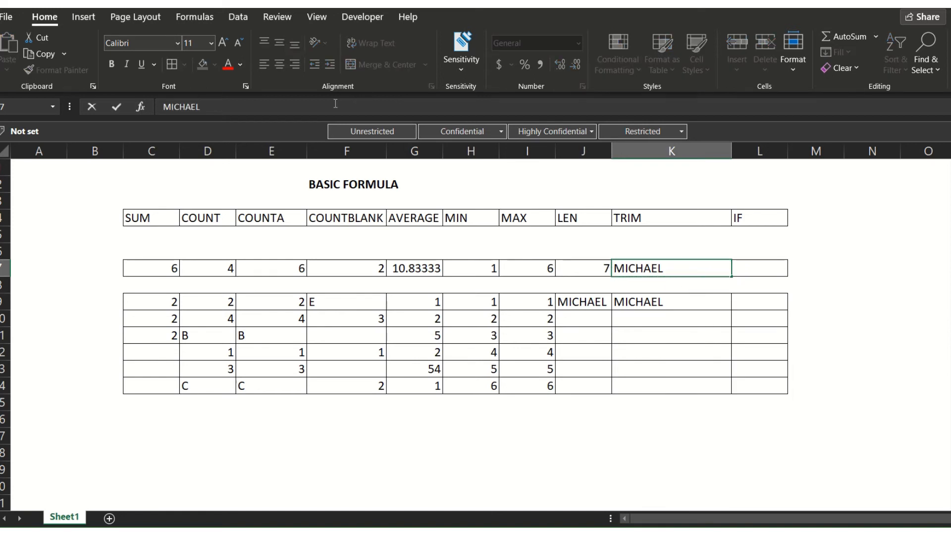
{"action": "key", "text": "Escape"}
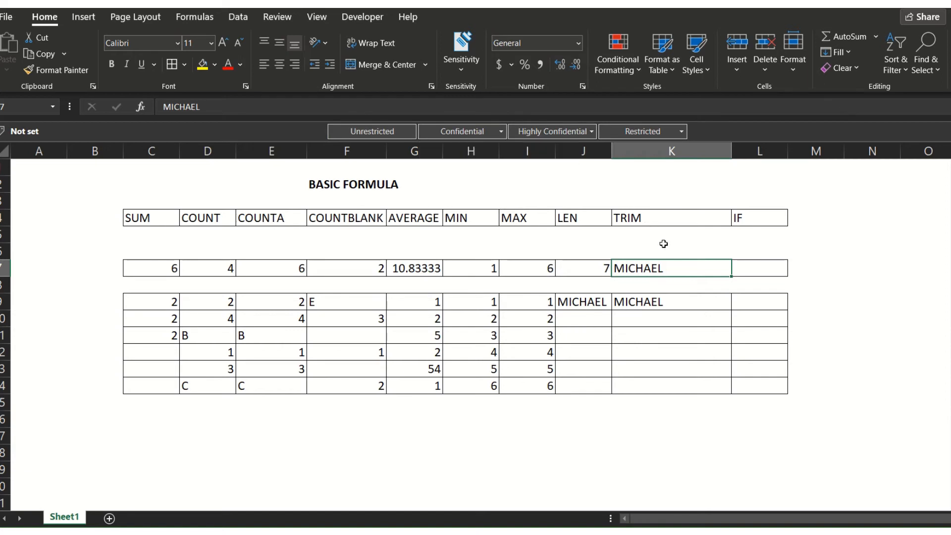
{"action": "key", "text": "ctrl+z"}
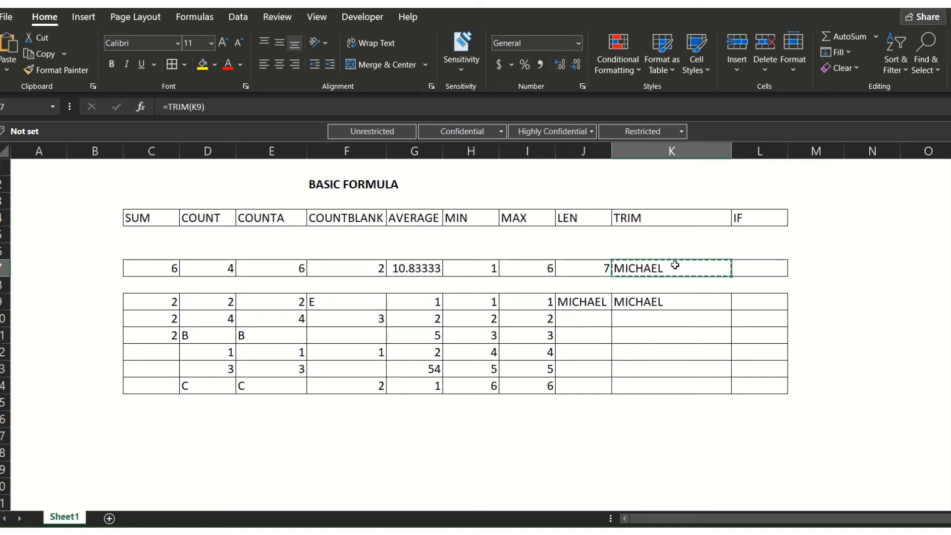
{"action": "key", "text": "Escape"}
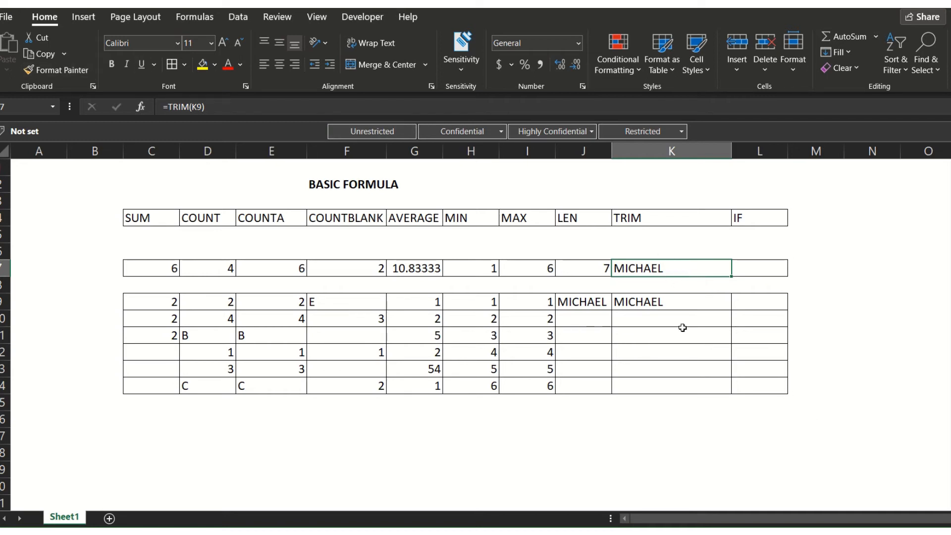
- Insert leading spaces before the name in K9
{"action": "left_click", "coordinate": [676, 306]}
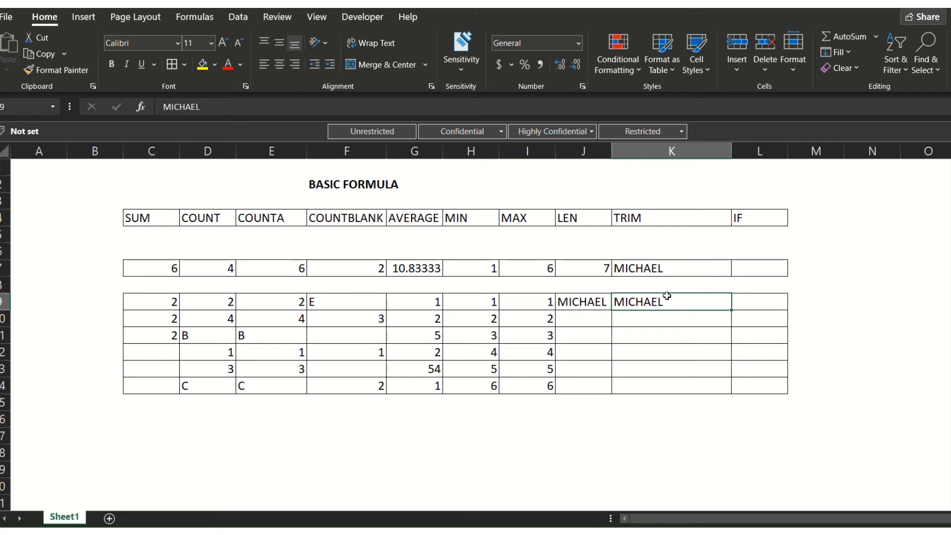
{"action": "double_click", "coordinate": [674, 301]}
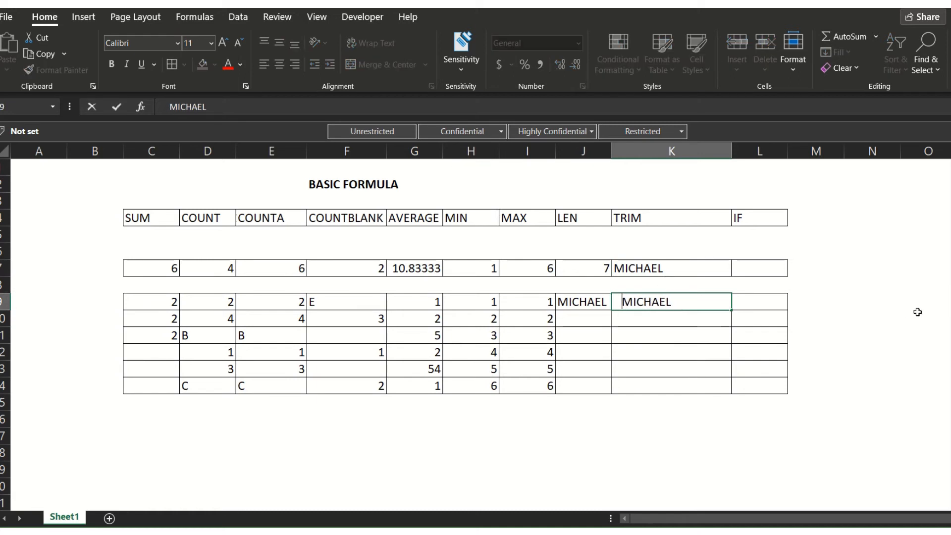
{"action": "key", "text": "Return"}
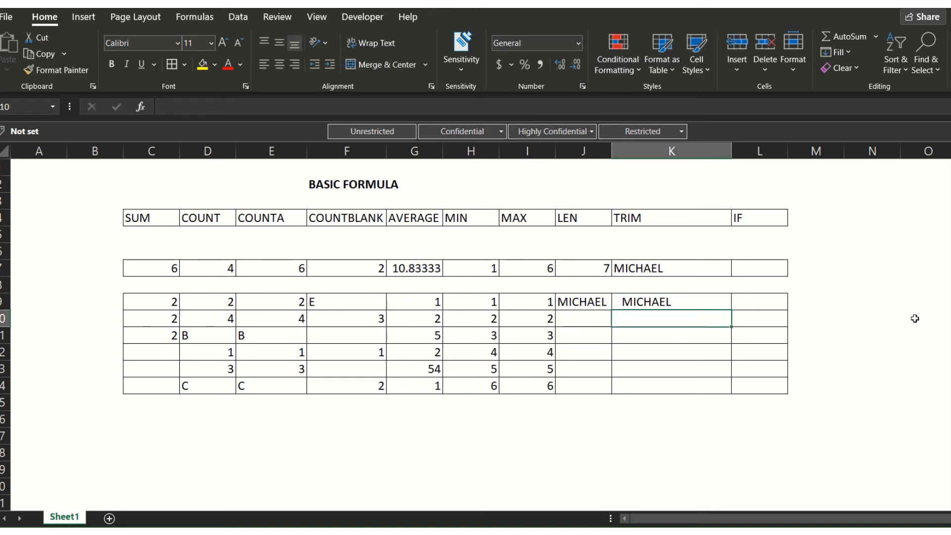
- Re-enter the formula =TRIM(K9) in K7 and select the source text in K9 to compare the spacing
{"action": "left_click", "coordinate": [648, 263]}
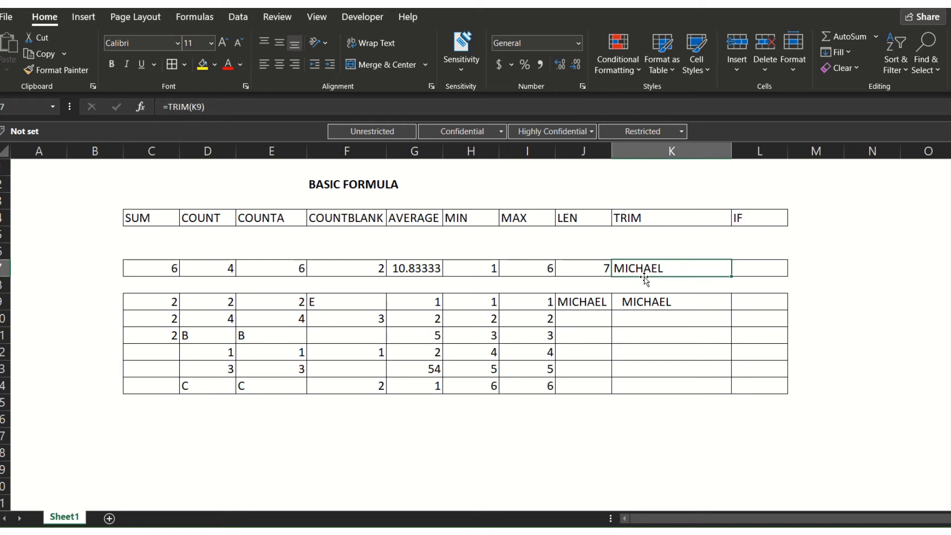
{"action": "type", "text": "=TRIM("}
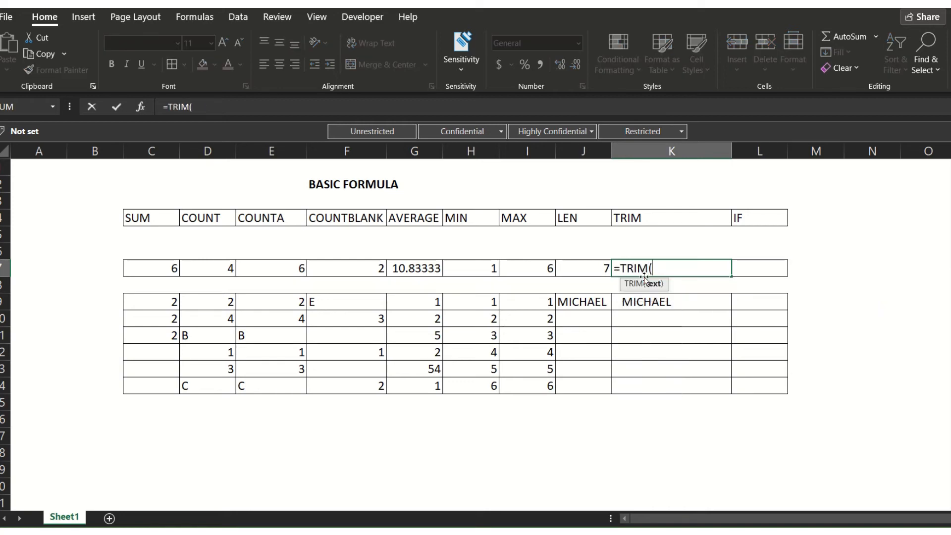
{"action": "left_click", "coordinate": [684, 302]}
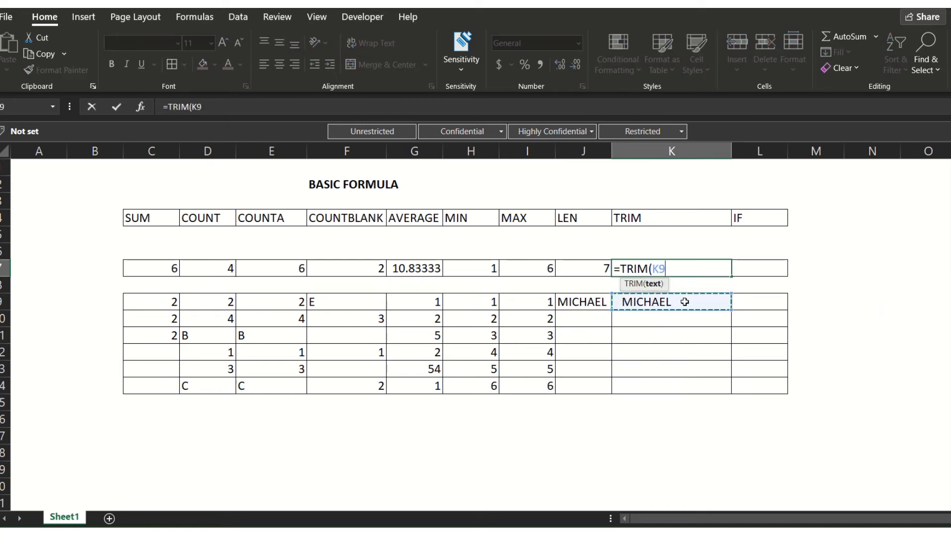
{"action": "key", "text": "Return"}
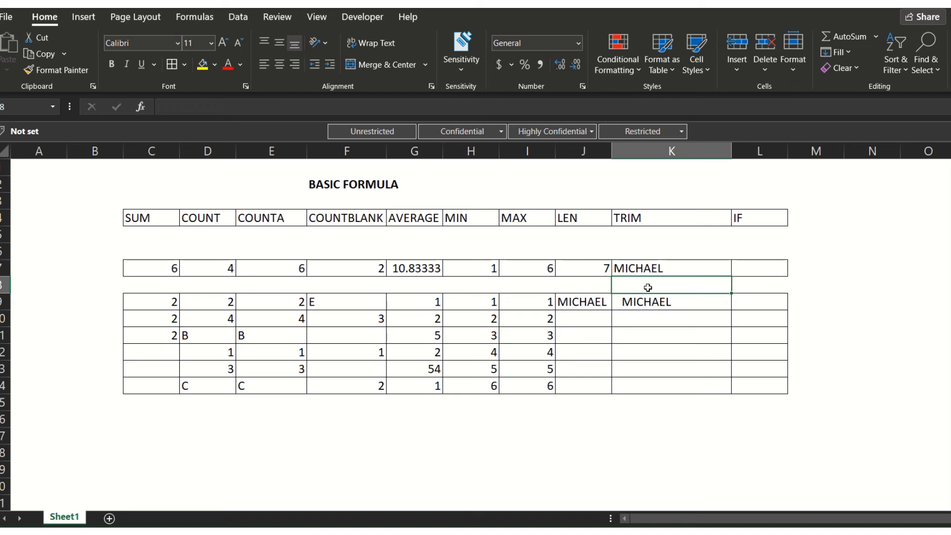
{"action": "left_click", "coordinate": [635, 300]}
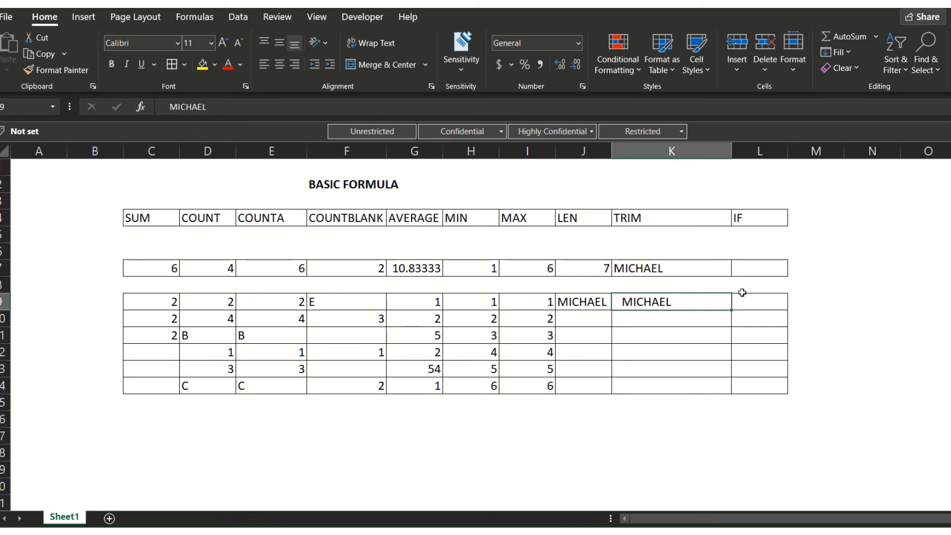
- Enter 6 in L9 as the test value for the IF example
{"action": "left_click", "coordinate": [765, 265]}
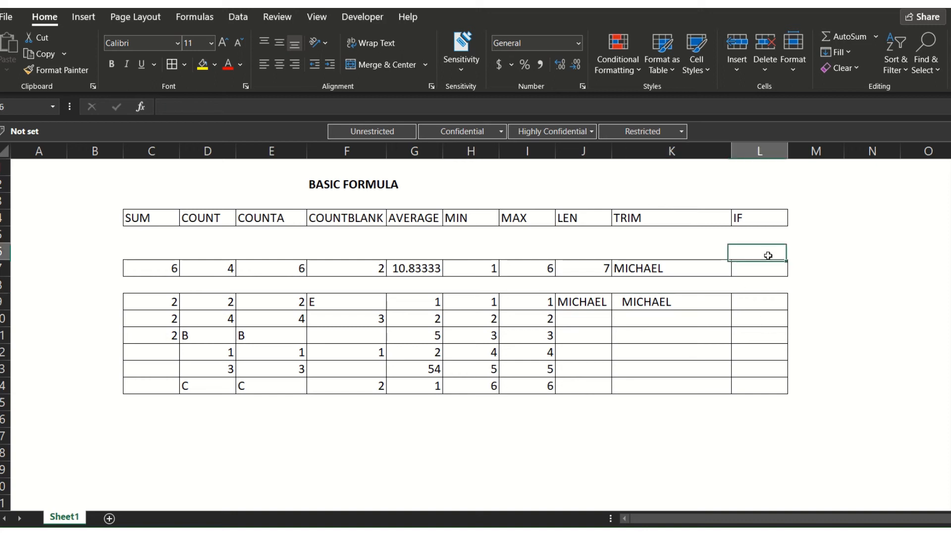
{"action": "left_click", "coordinate": [757, 220]}
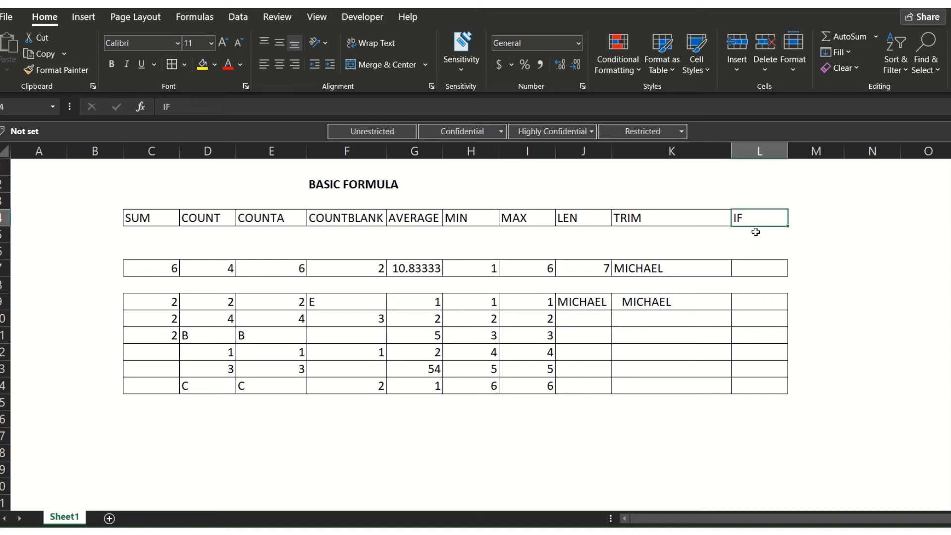
{"action": "left_click", "coordinate": [752, 271]}
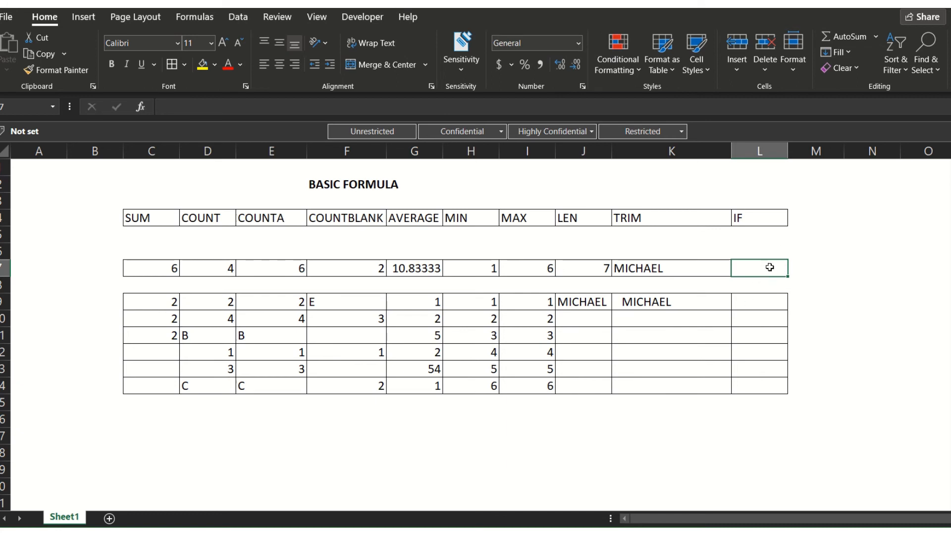
{"action": "left_click", "coordinate": [757, 302]}
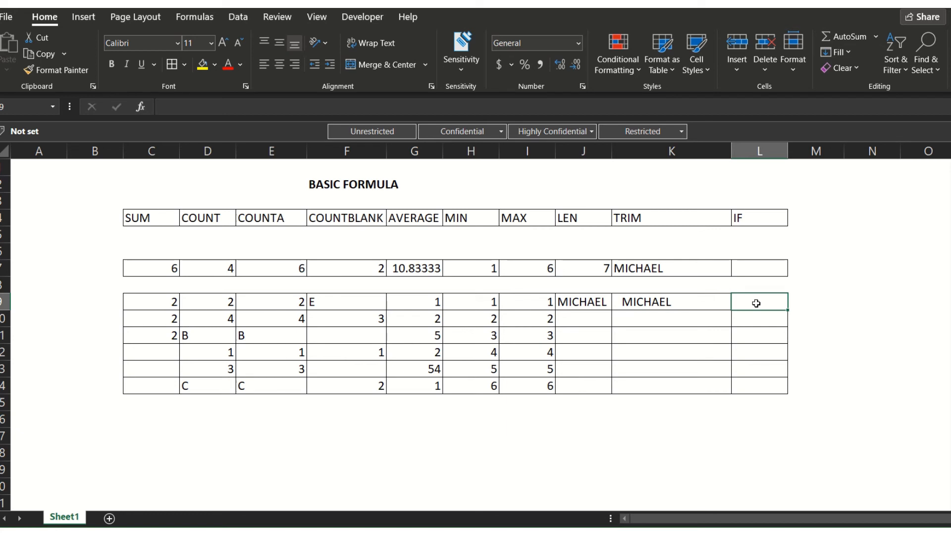
{"action": "type", "text": "6"}
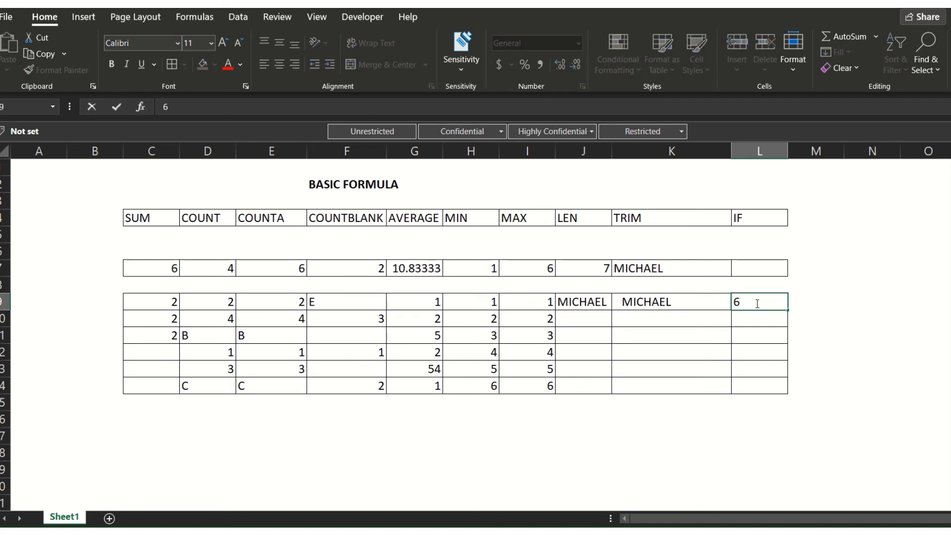
{"action": "key", "text": "Up"}
- Enter =IF(L9=6,"Number 6","Not 6") in L7 and widen column L slightly
{"action": "key", "text": "Up"}
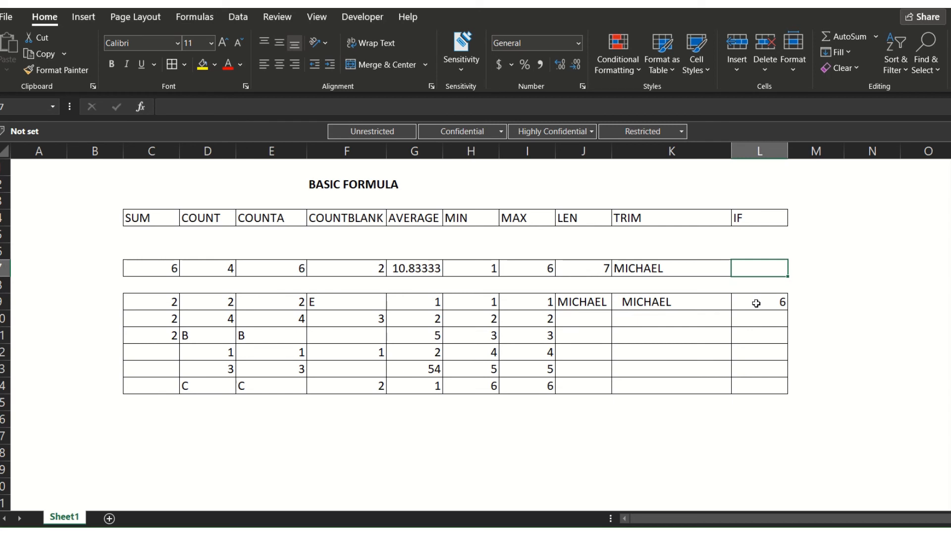
{"action": "type", "text": "=IF"}
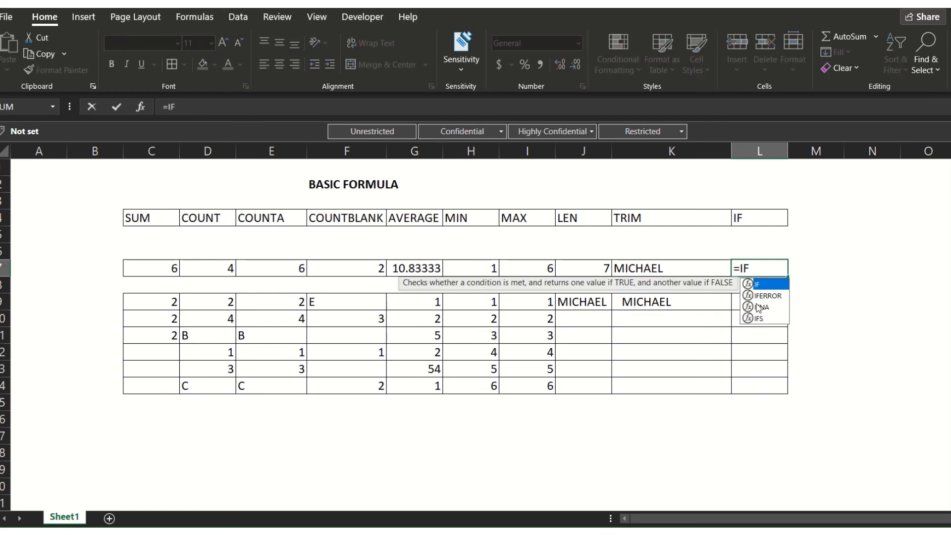
{"action": "type", "text": "("}
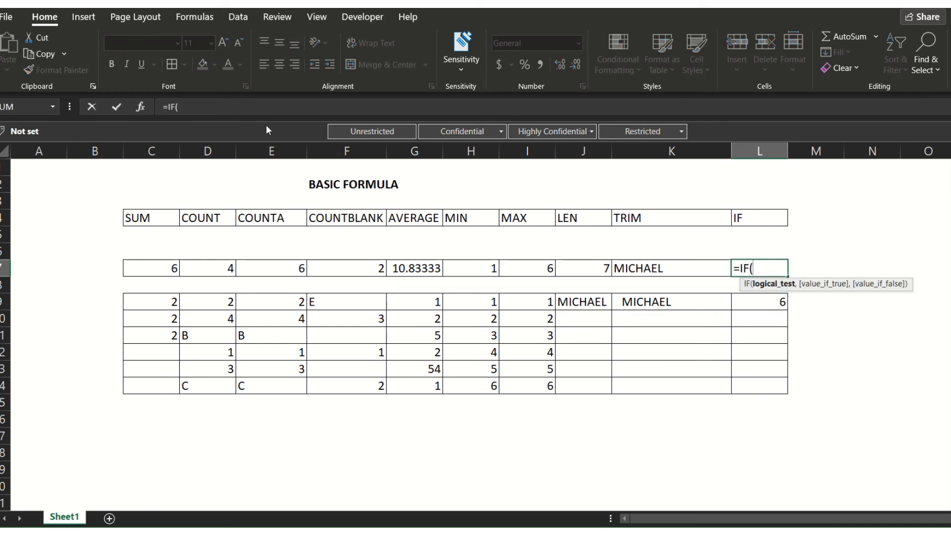
{"action": "left_click", "coordinate": [275, 112]}
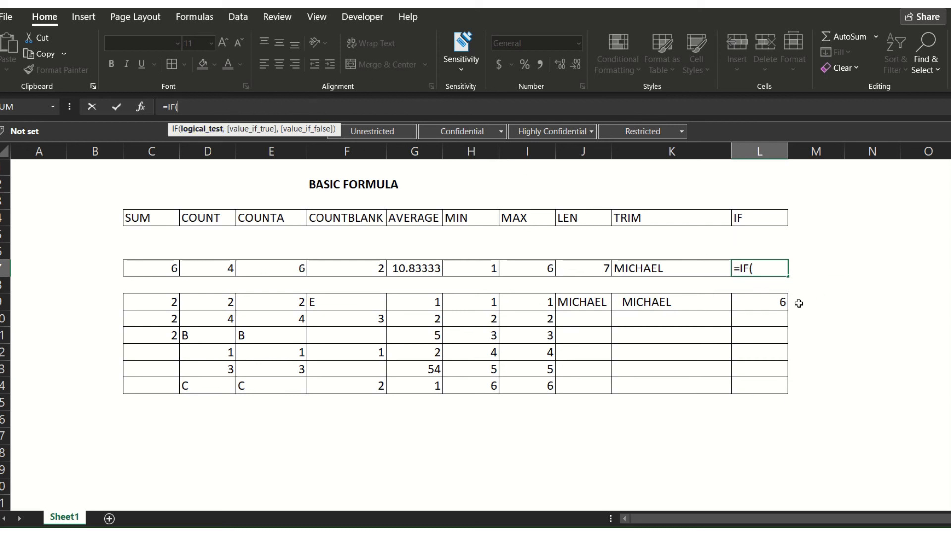
{"action": "left_click", "coordinate": [768, 301]}
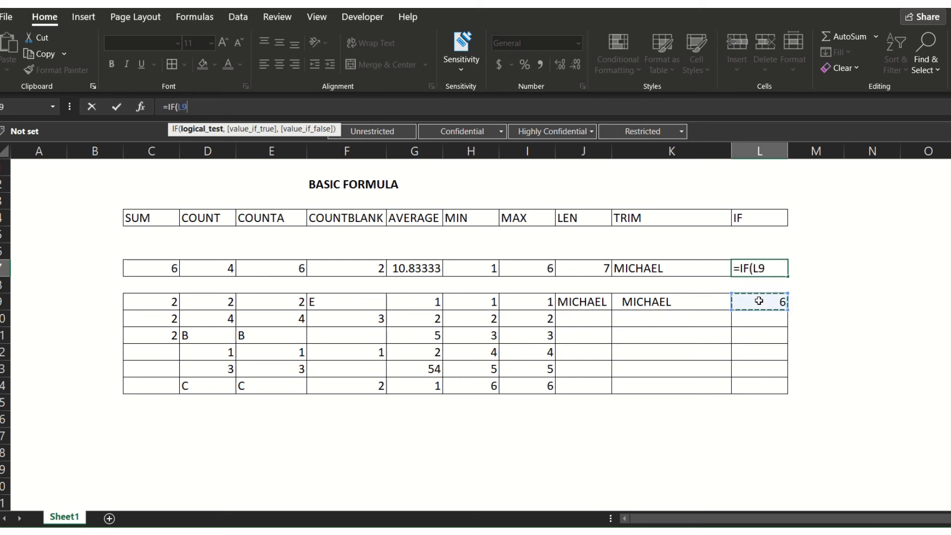
{"action": "type", "text": "=6,"}
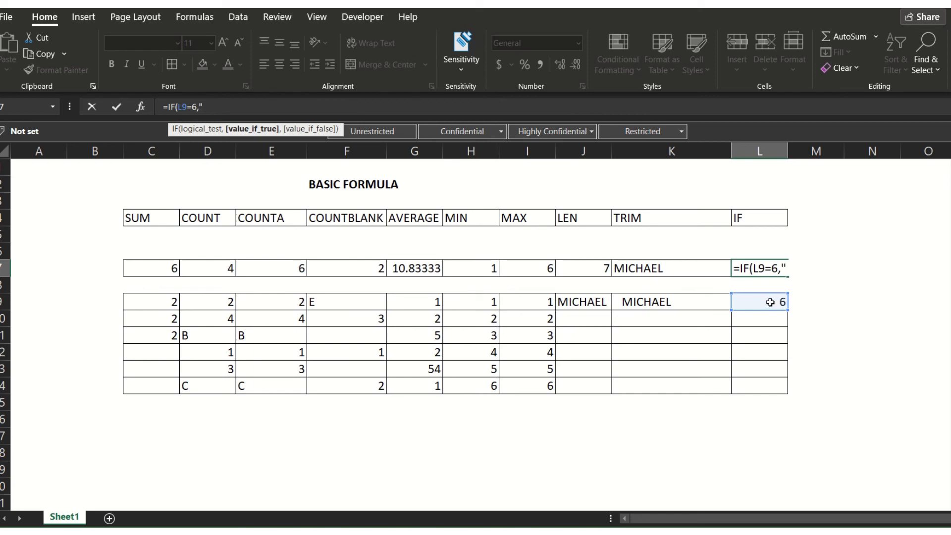
{"action": "type", "text": "Number 6"}
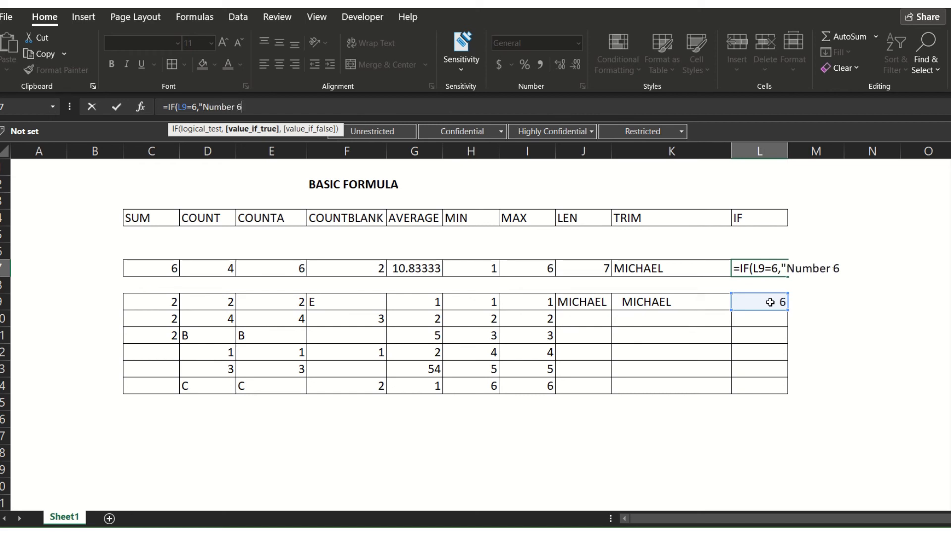
{"action": "type", "text": "\","}
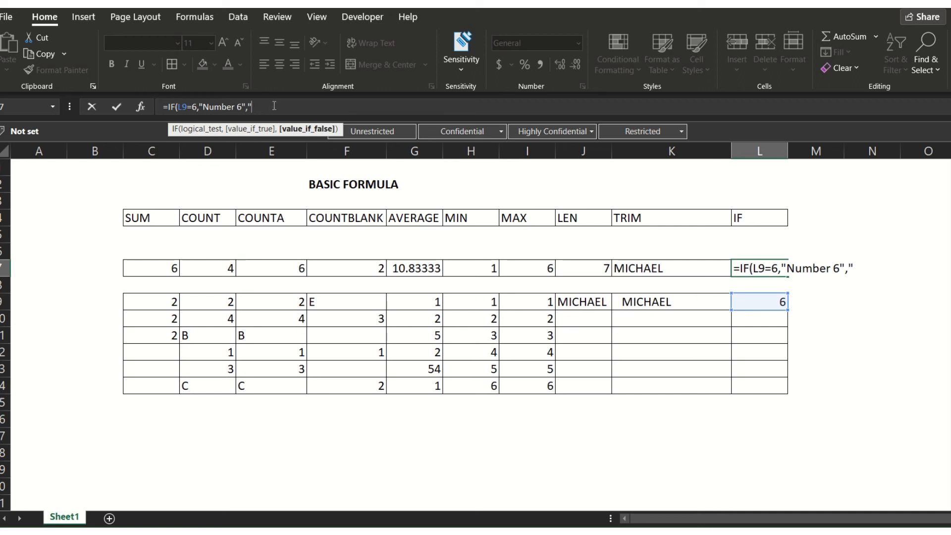
{"action": "type", "text": "Not 6\""}
{"action": "key", "text": "Return"}
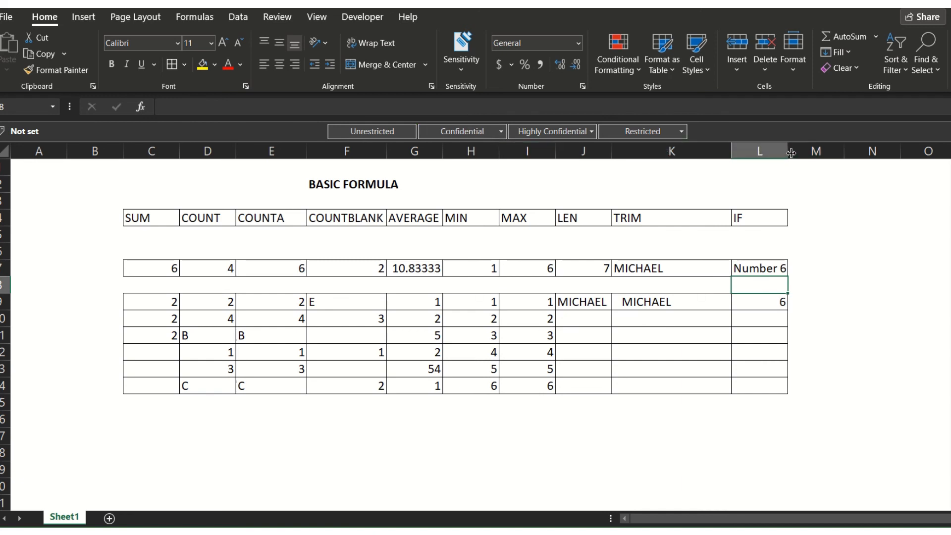
{"action": "left_click_drag", "start_coordinate": [790, 150], "coordinate": [797, 151]}
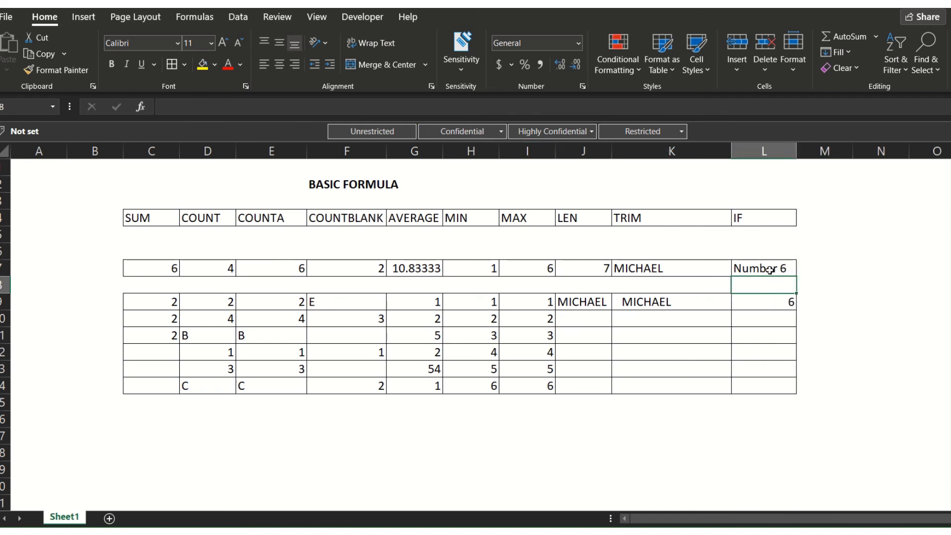
- Test the IF formula by setting L9 to 8, check L7, and set L9 back to 6
{"action": "left_click", "coordinate": [783, 304]}
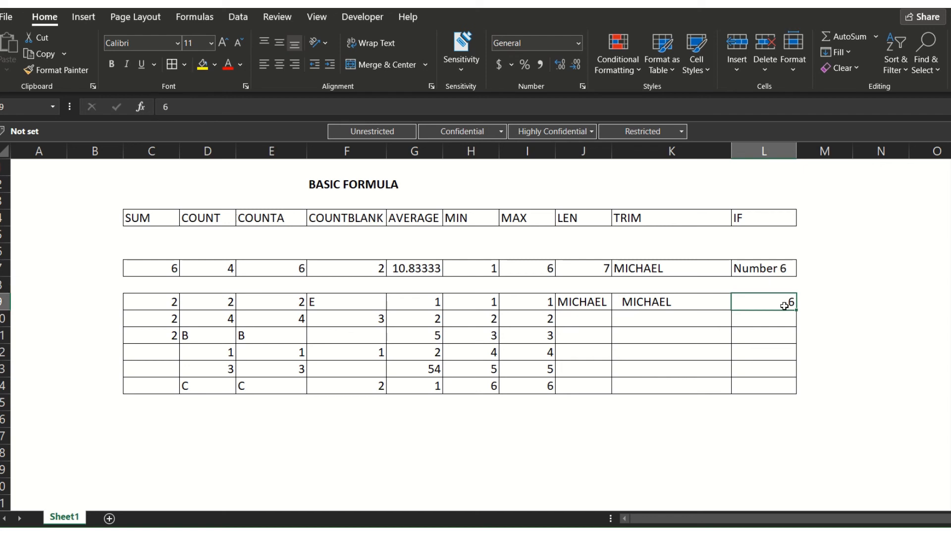
{"action": "type", "text": "8"}
{"action": "key", "text": "Return"}
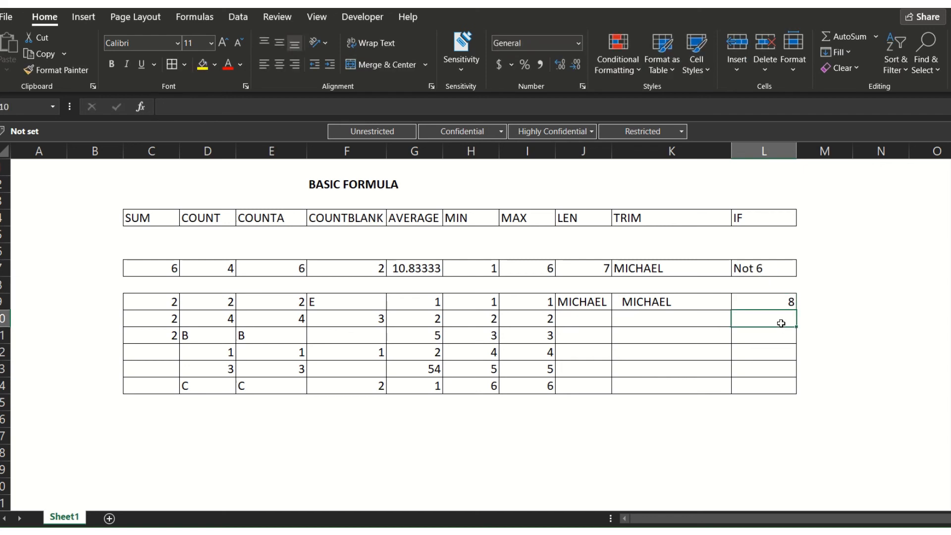
{"action": "left_click", "coordinate": [758, 270]}
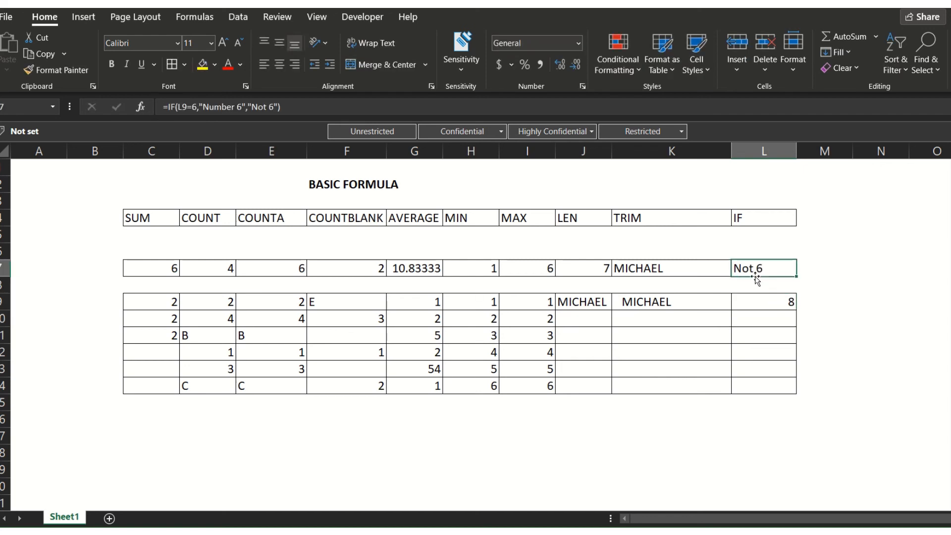
{"action": "left_click", "coordinate": [773, 306]}
{"action": "type", "text": "6"}
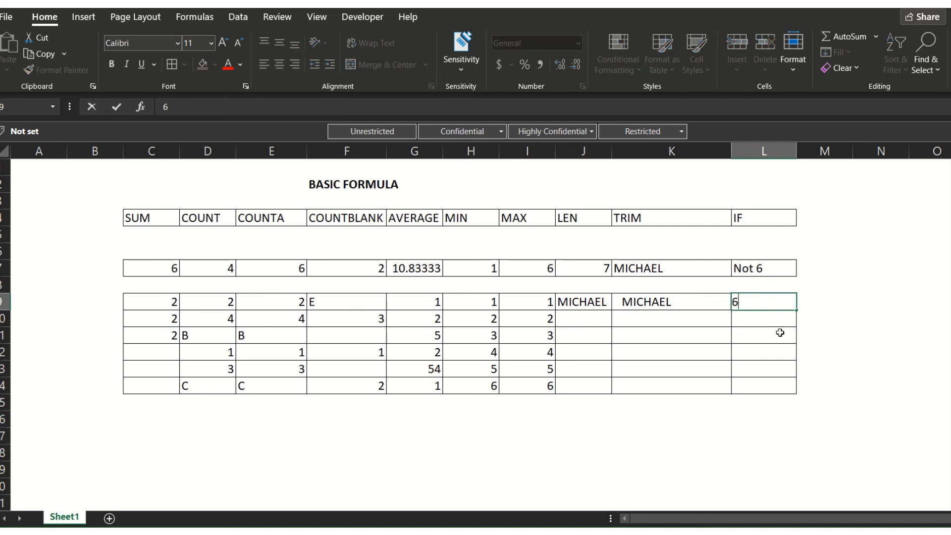
{"action": "key", "text": "Return"}
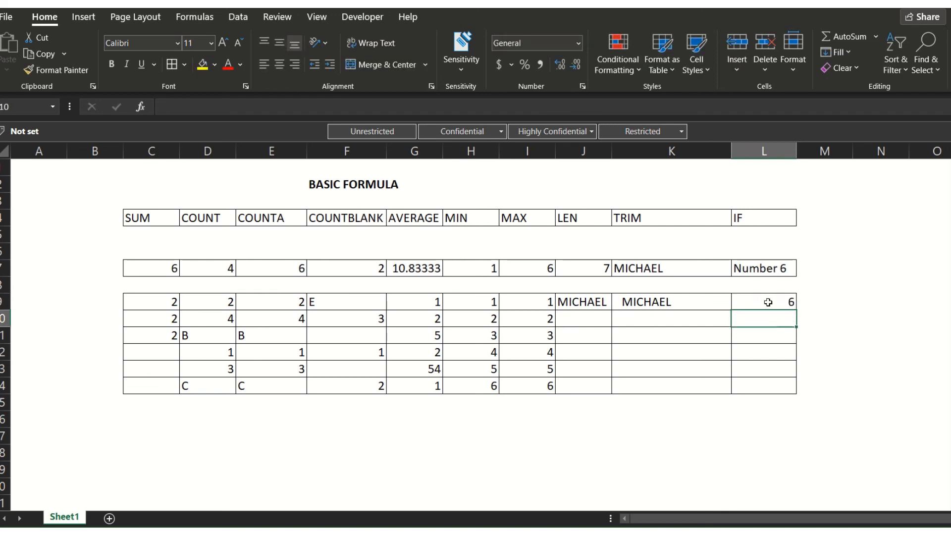
- Change the value-if-true text of the IF formula in L7 to "It is number six"
{"action": "left_click", "coordinate": [768, 269]}
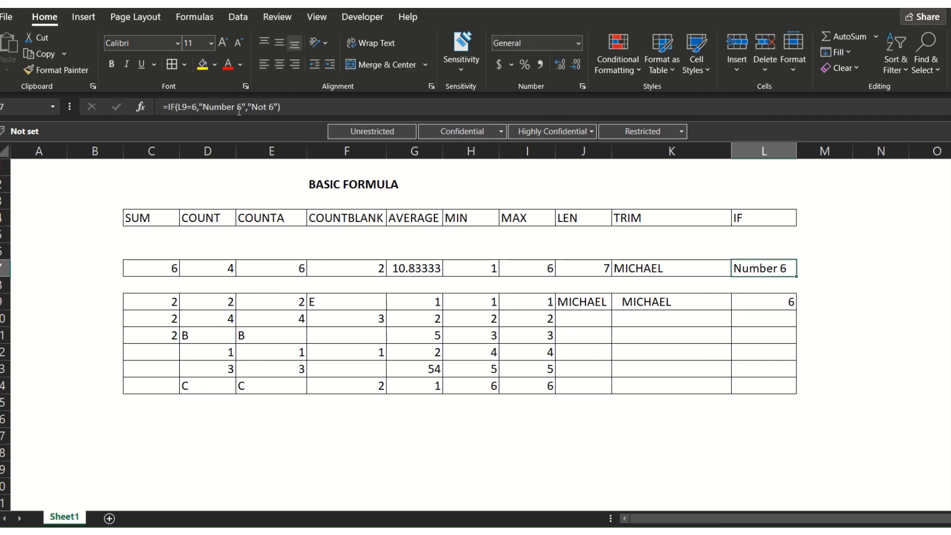
{"action": "left_click", "coordinate": [215, 106]}
{"action": "left_click", "coordinate": [205, 107]}
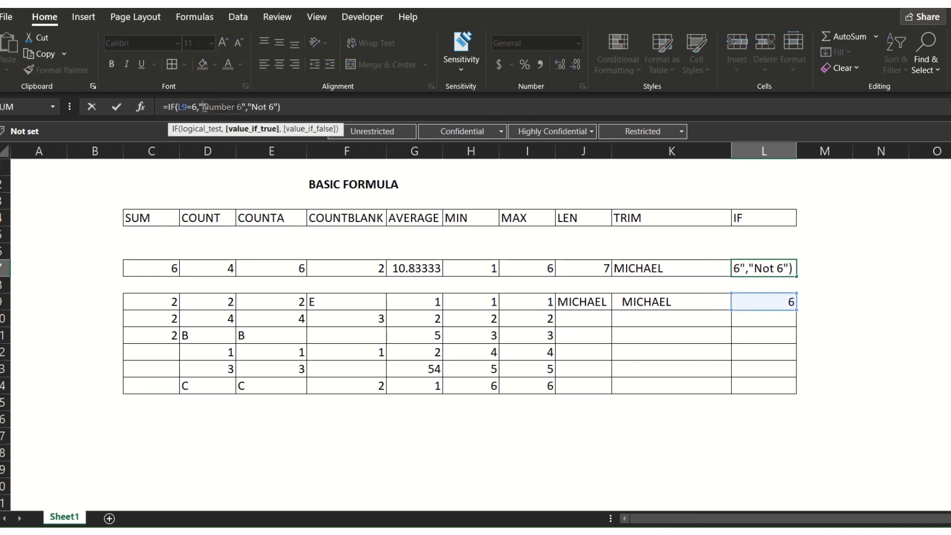
{"action": "key", "text": "Delete"}
{"action": "key", "text": "Delete"}
{"action": "key", "text": "Delete"}
{"action": "key", "text": "Delete"}
{"action": "key", "text": "Delete"}
{"action": "key", "text": "Delete"}
{"action": "key", "text": "Delete"}
{"action": "key", "text": "Delete"}
{"action": "type", "text": "It is numbe"}
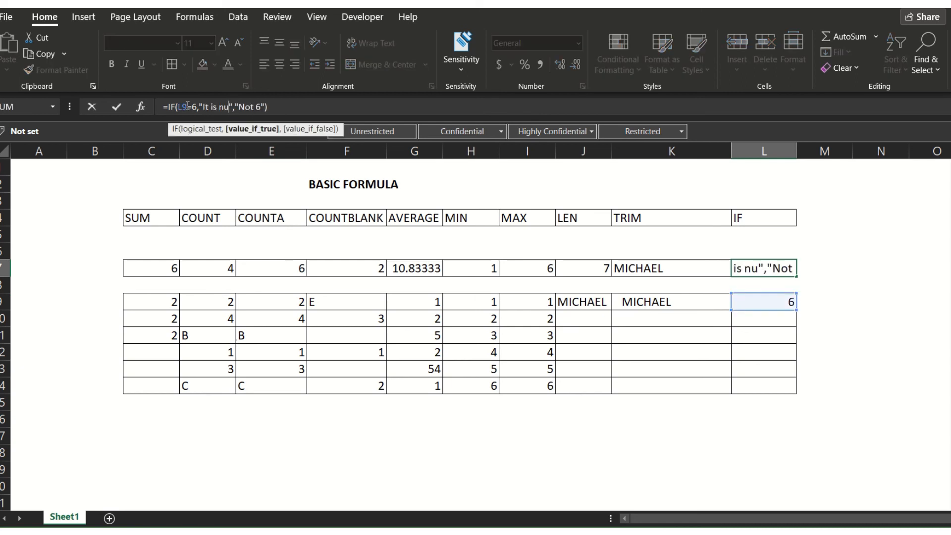
{"action": "type", "text": "r "}
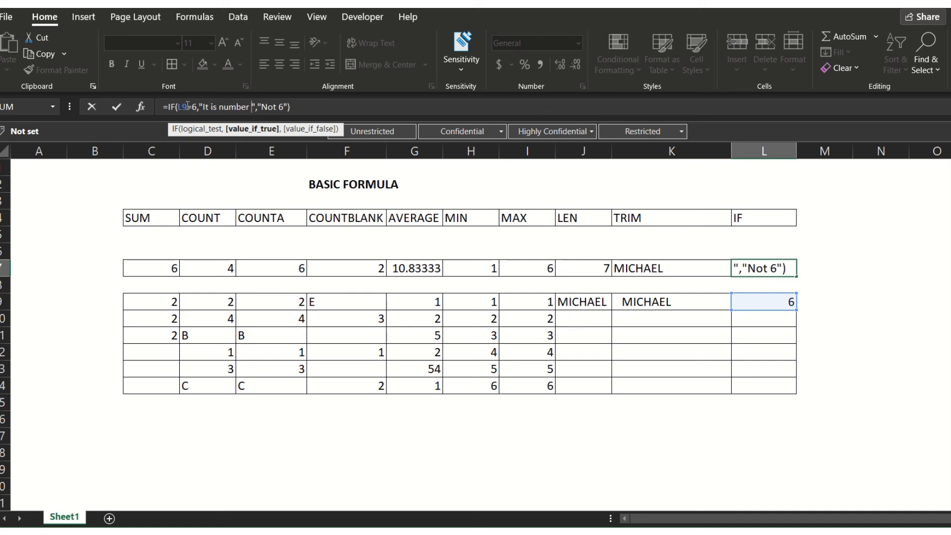
{"action": "type", "text": "six"}
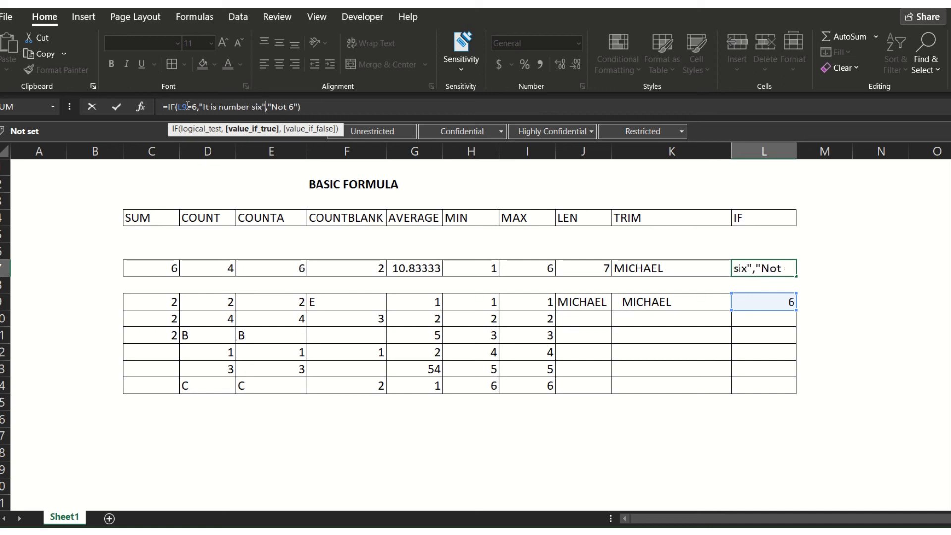
- Change the value-if-false text of the IF formula in L7 to "it is Not 6"
{"action": "key", "text": "Right"}
{"action": "type", "text": "it is"}
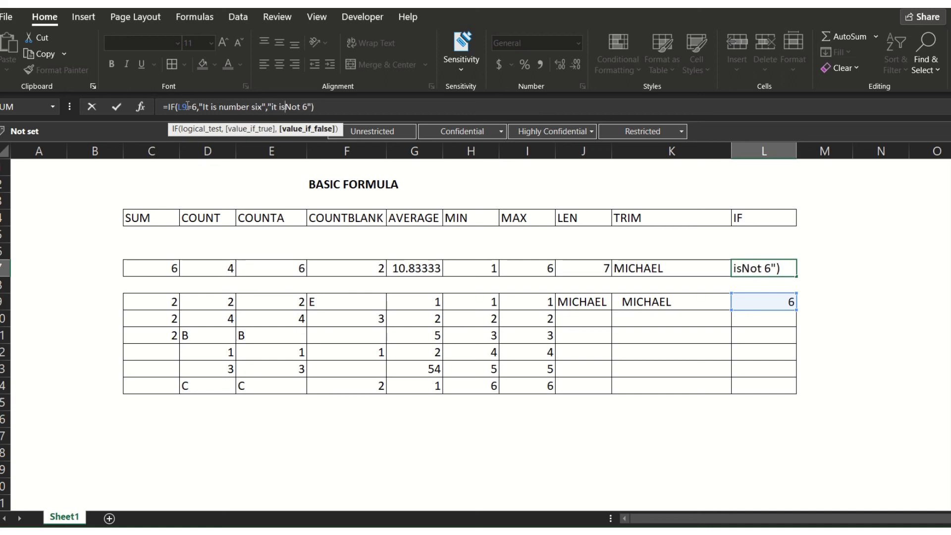
{"action": "key", "text": "Return"}
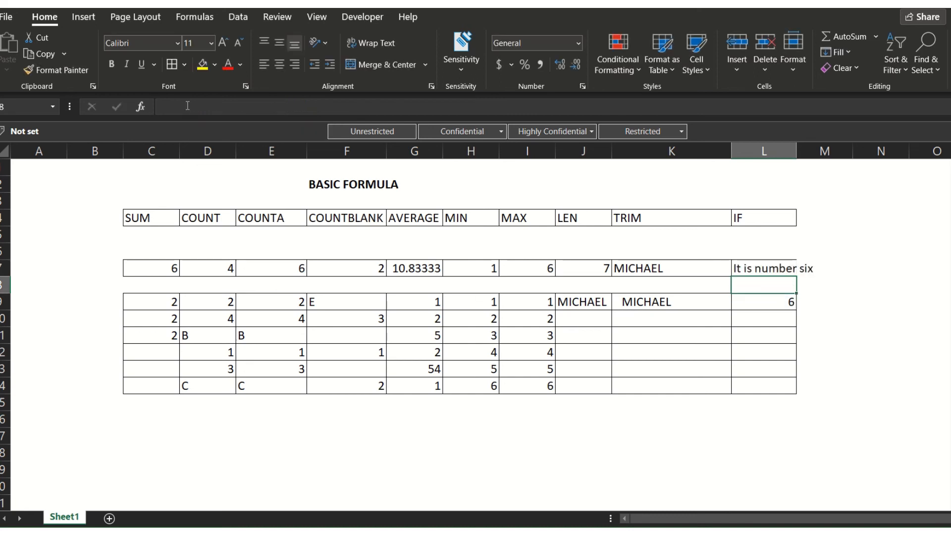
- Review the IF formula in L7 against the value it tests in L9
{"action": "left_click", "coordinate": [782, 311]}
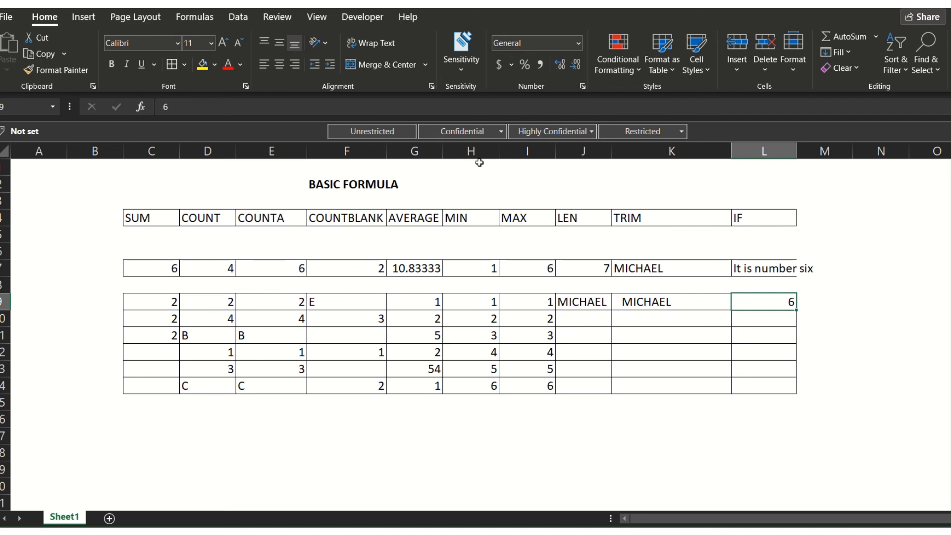
{"action": "left_click", "coordinate": [775, 265]}
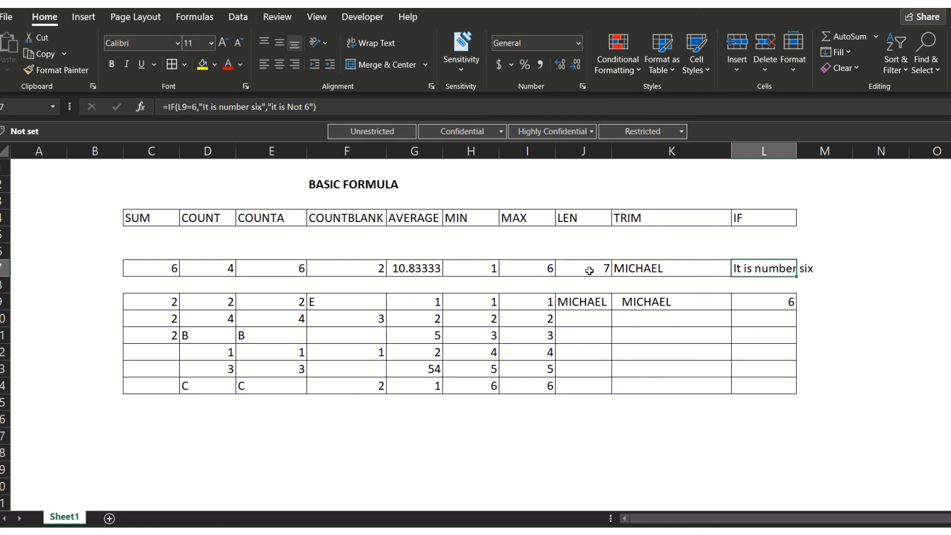
{"action": "left_click", "coordinate": [775, 303]}
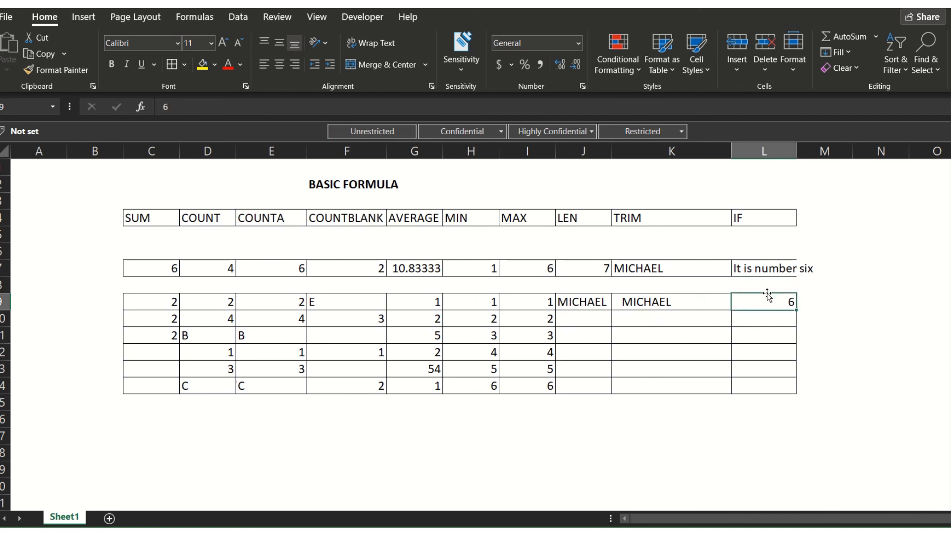
{"action": "left_click", "coordinate": [754, 271]}
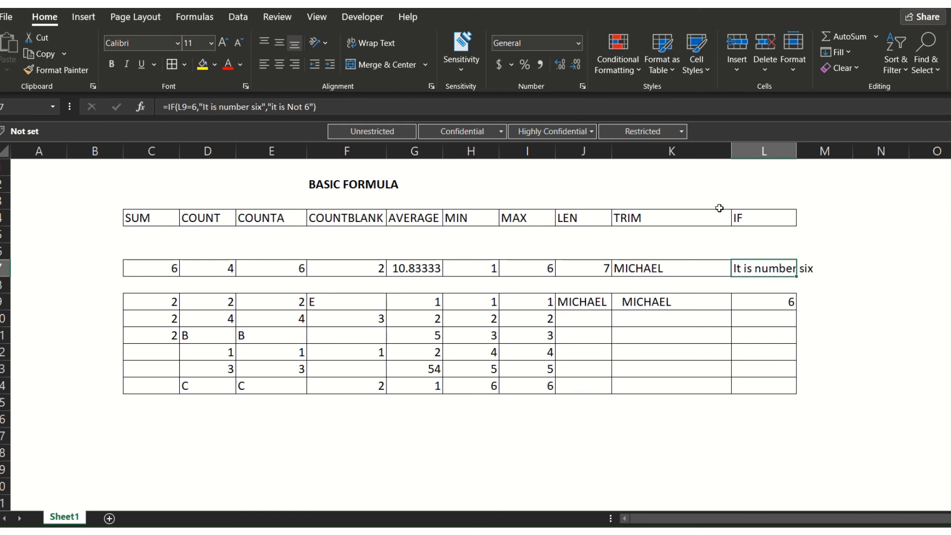
{"action": "left_click", "coordinate": [759, 301]}
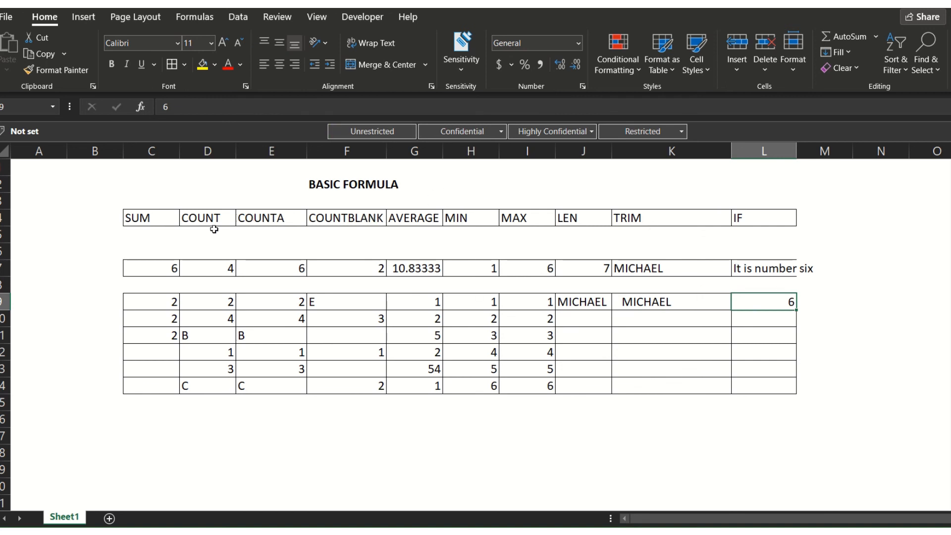
{"action": "left_click", "coordinate": [144, 187]}
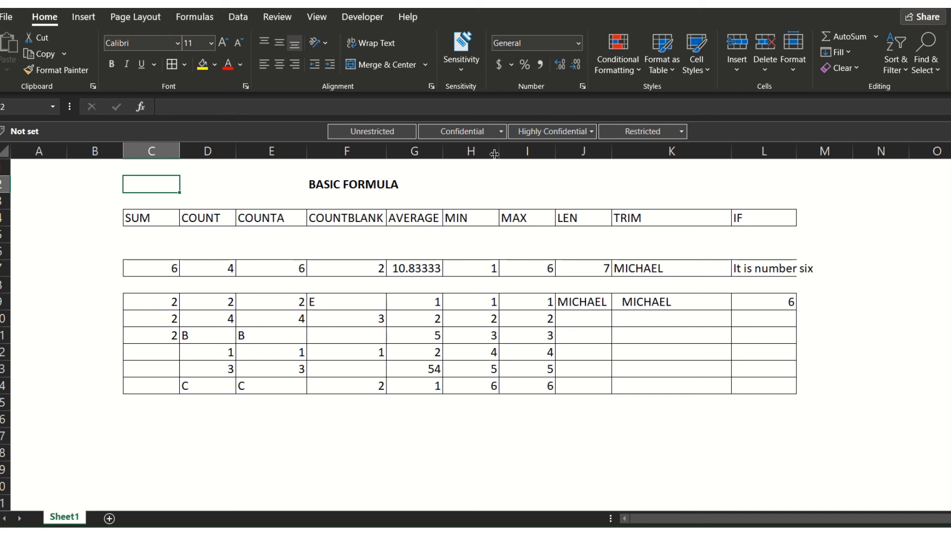
{"action": "mouse_move", "coordinate": [466, 8]}
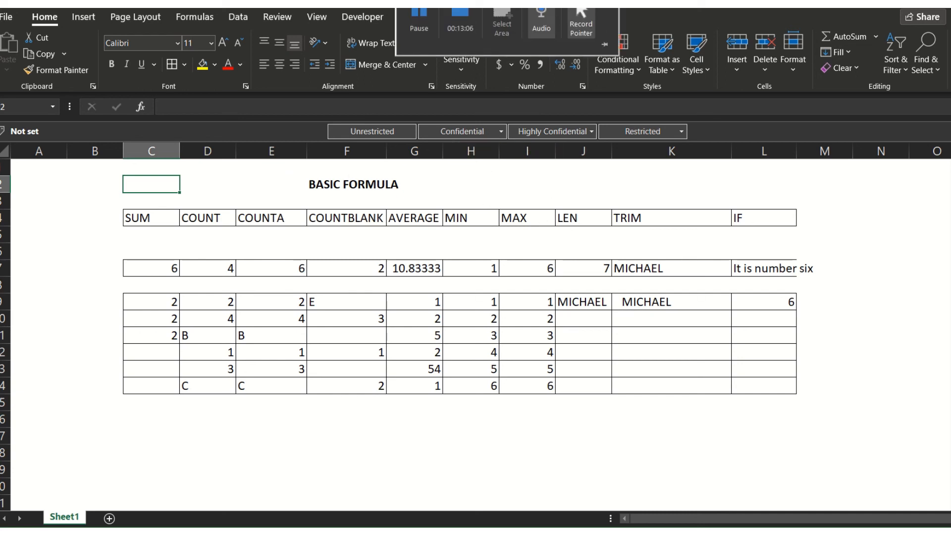